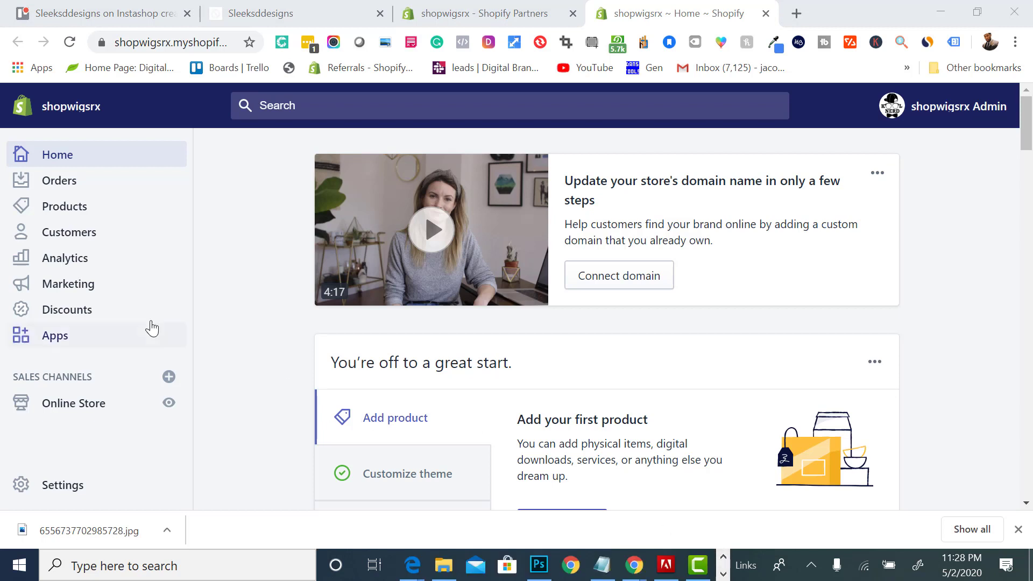
Step: View the online store and look over its homepage layout and navigation menu
left_click(177, 407)
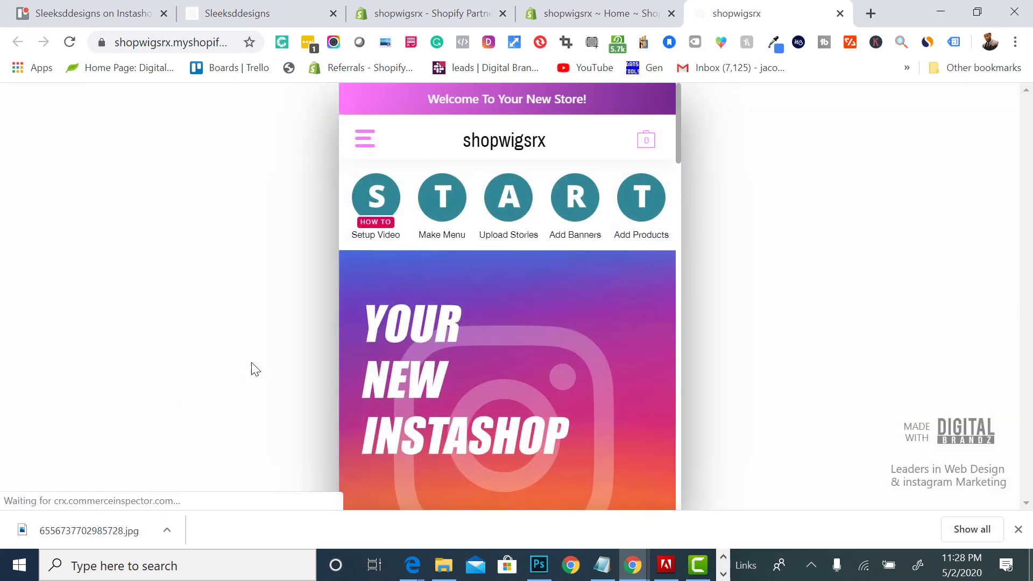
scroll(413, 394, "down", 8)
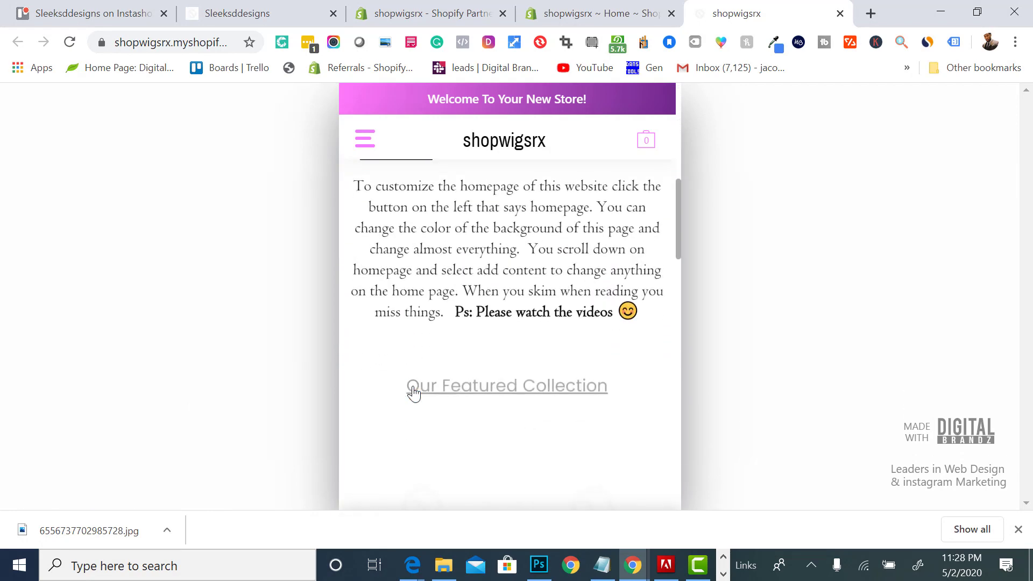
scroll(414, 394, "down", 8)
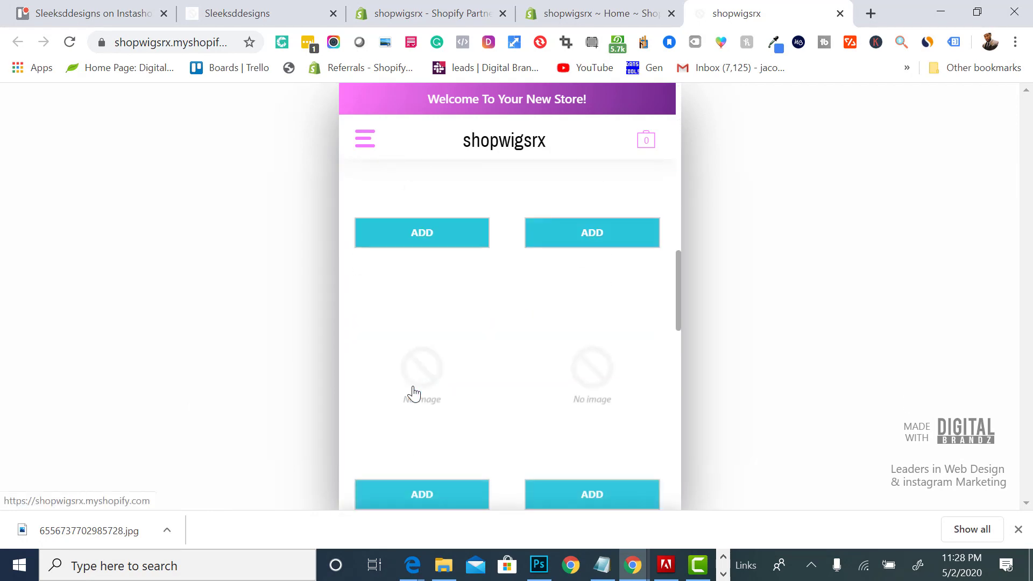
scroll(414, 393, "up", 15)
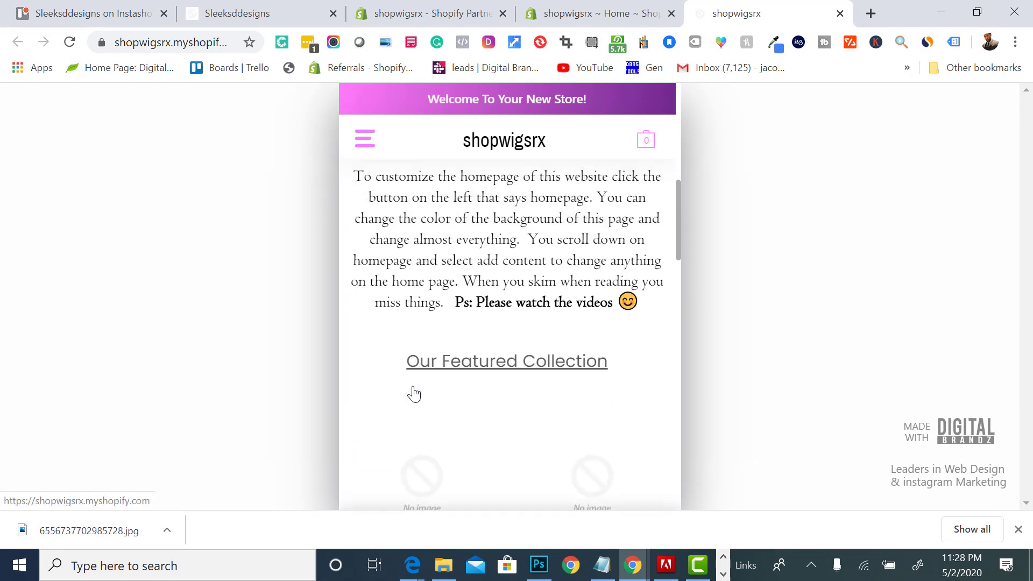
scroll(505, 357, "down", 1)
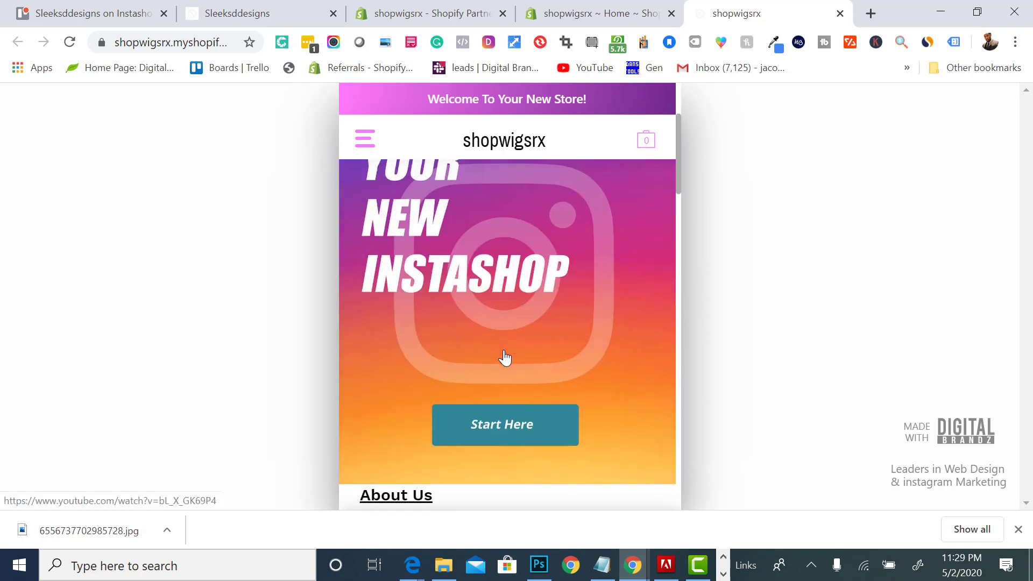
scroll(505, 357, "up", 2)
scroll(404, 283, "up", 1)
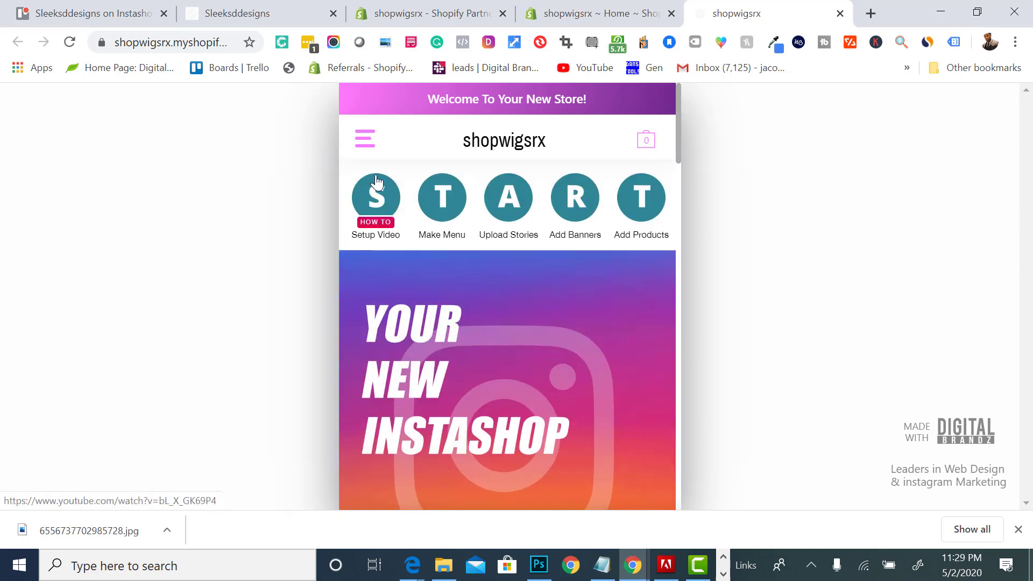
left_click(365, 139)
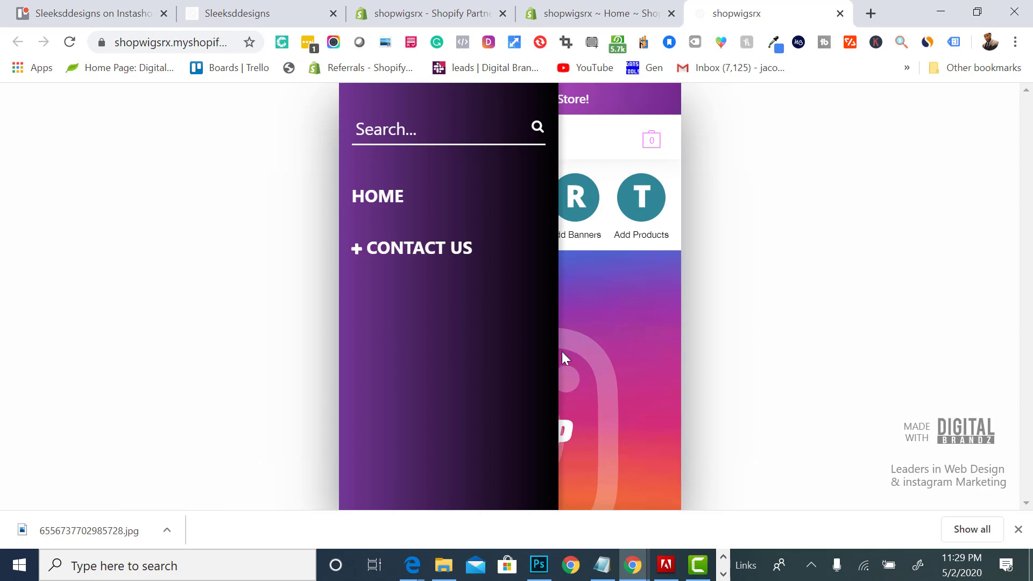
left_click(562, 356)
Step: Examine the homepage's About Us text, featured collection, Shop All banner and placeholder video sections
scroll(553, 389, "down", 5)
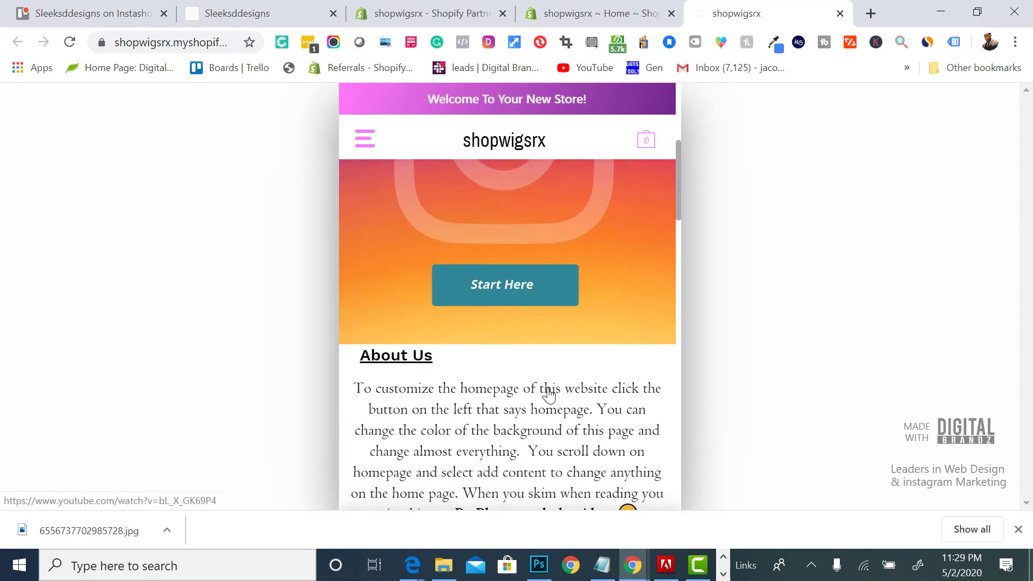
scroll(549, 395, "down", 2)
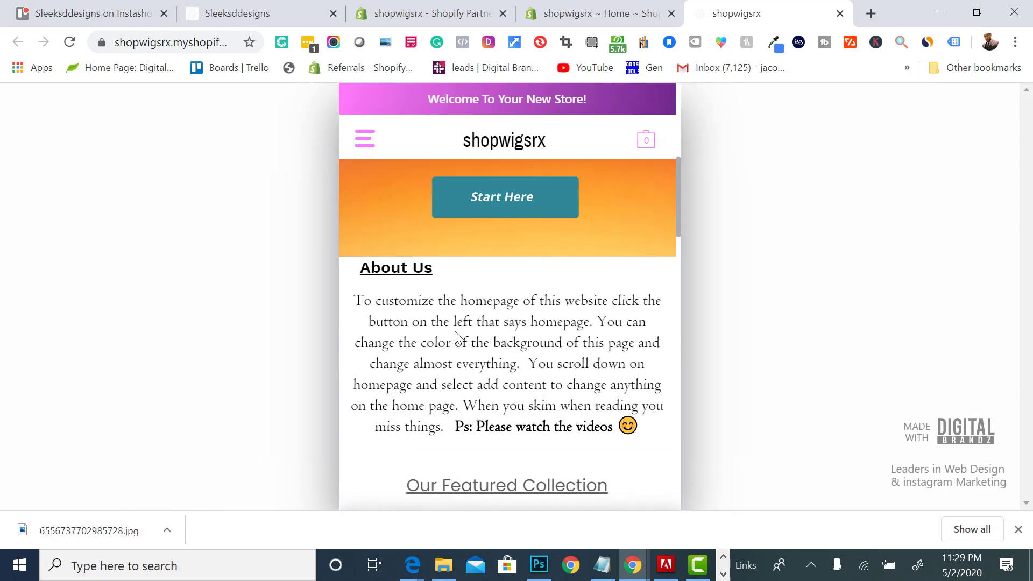
scroll(483, 349, "down", 2)
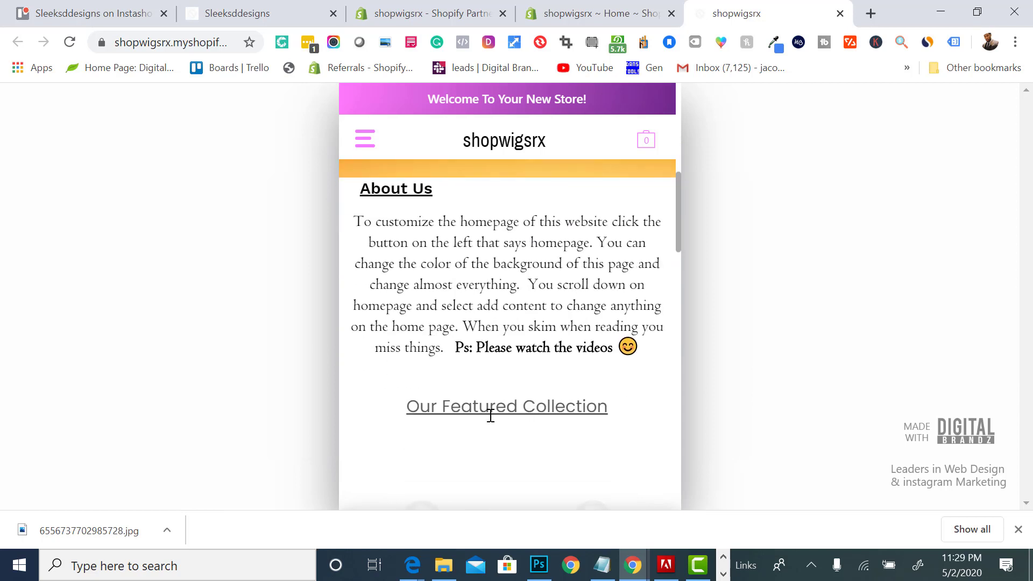
scroll(491, 415, "down", 5)
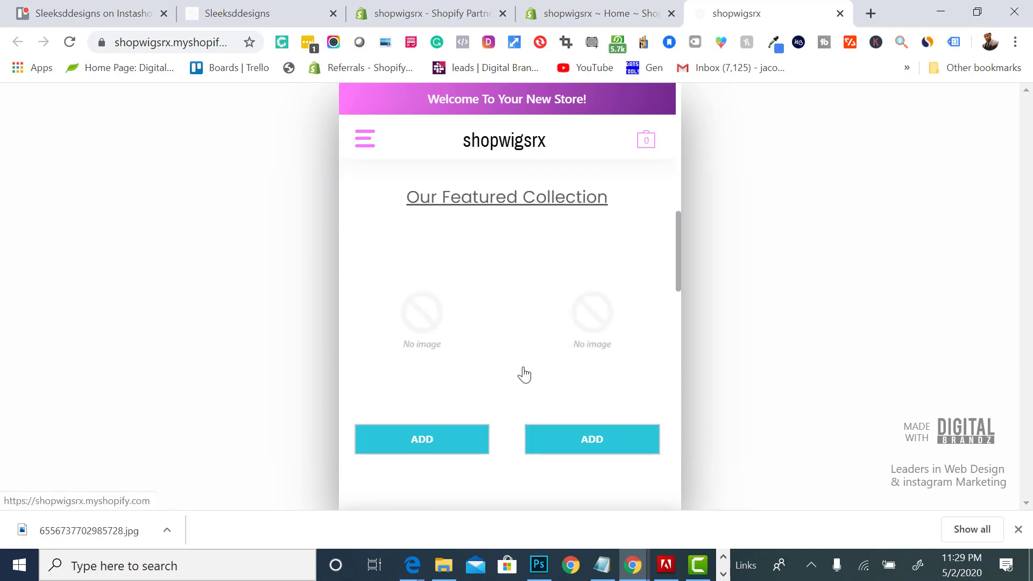
scroll(525, 376, "down", 2)
scroll(528, 379, "down", 3)
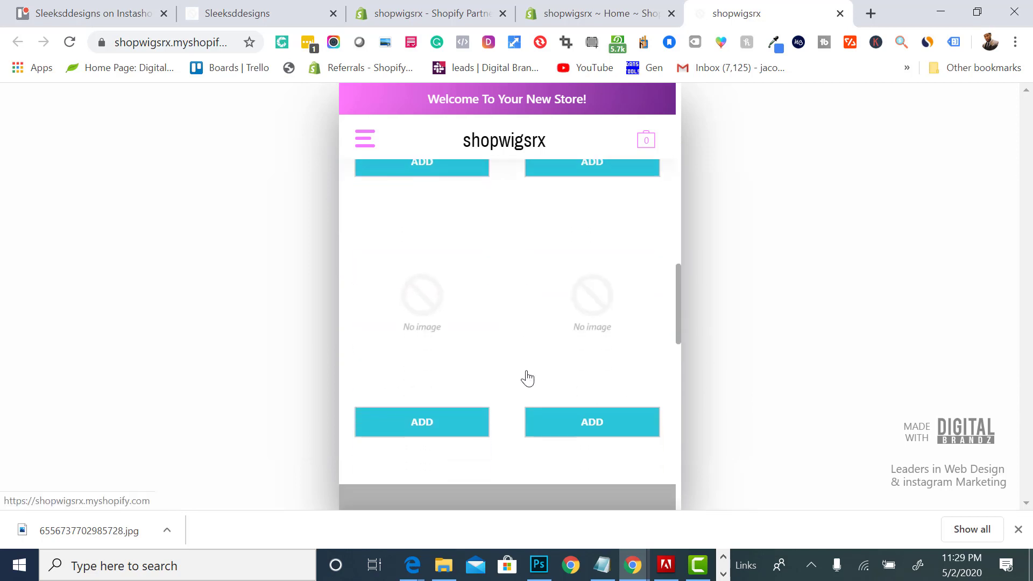
scroll(528, 378, "up", 5)
scroll(527, 378, "down", 15)
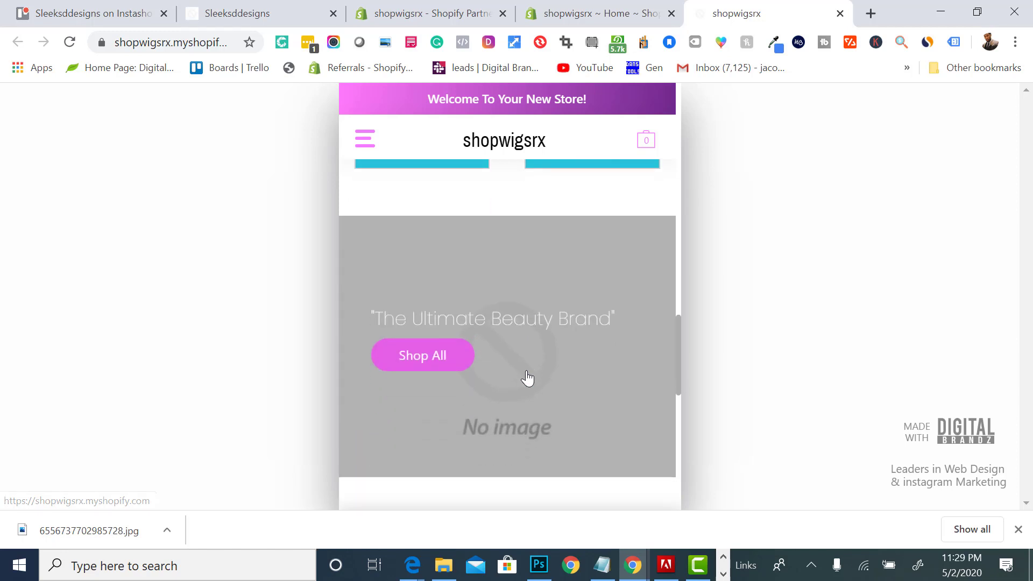
scroll(528, 378, "down", 3)
scroll(527, 378, "up", 5)
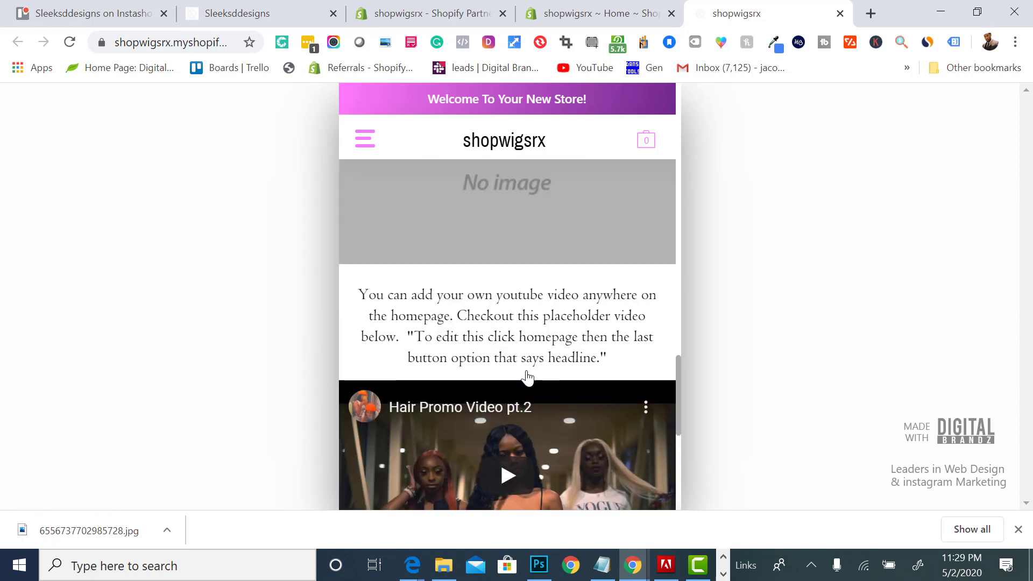
scroll(528, 382, "down", 4)
scroll(527, 386, "up", 10)
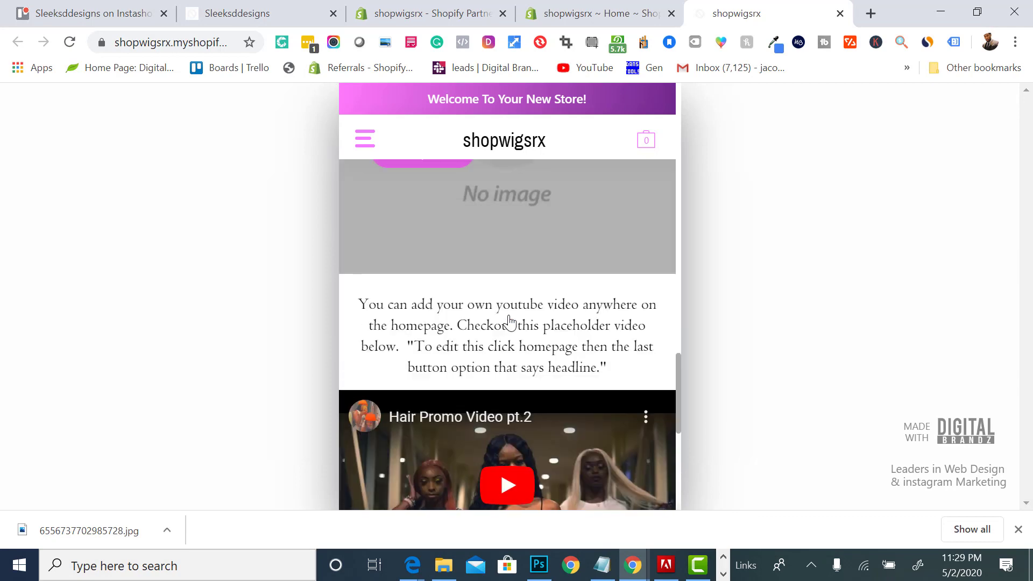
scroll(512, 307, "down", 7)
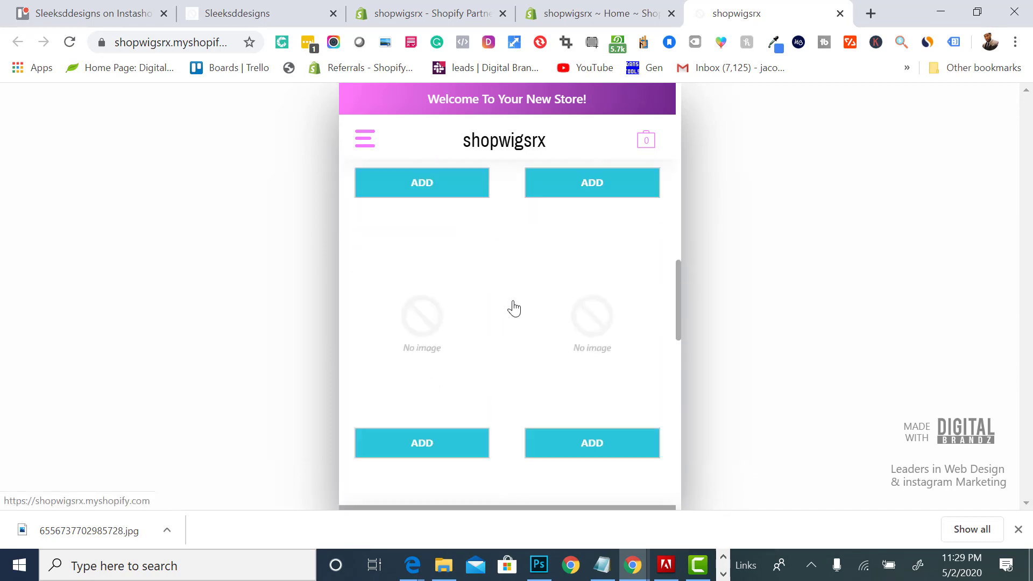
scroll(514, 308, "down", 8)
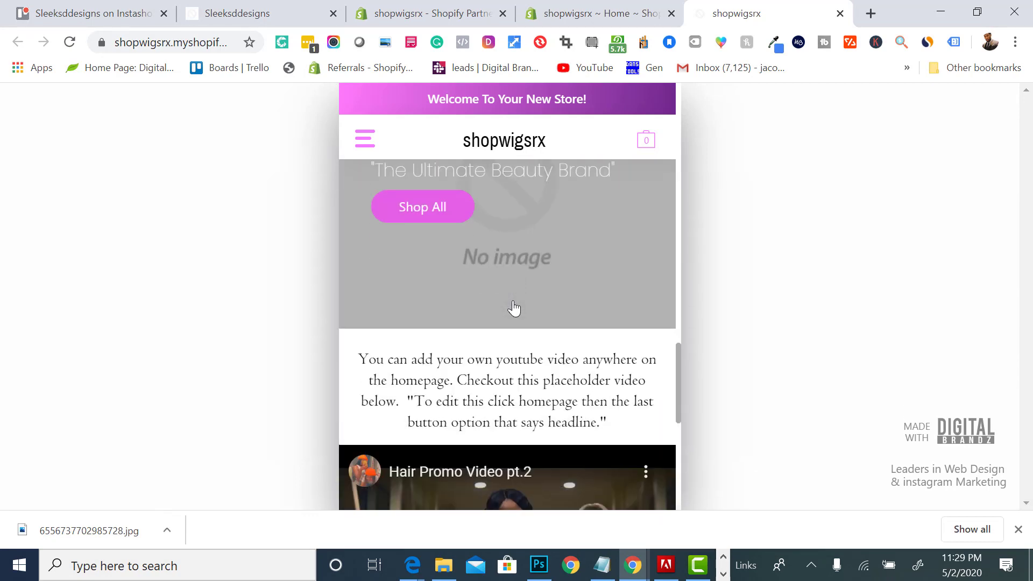
scroll(512, 307, "up", 15)
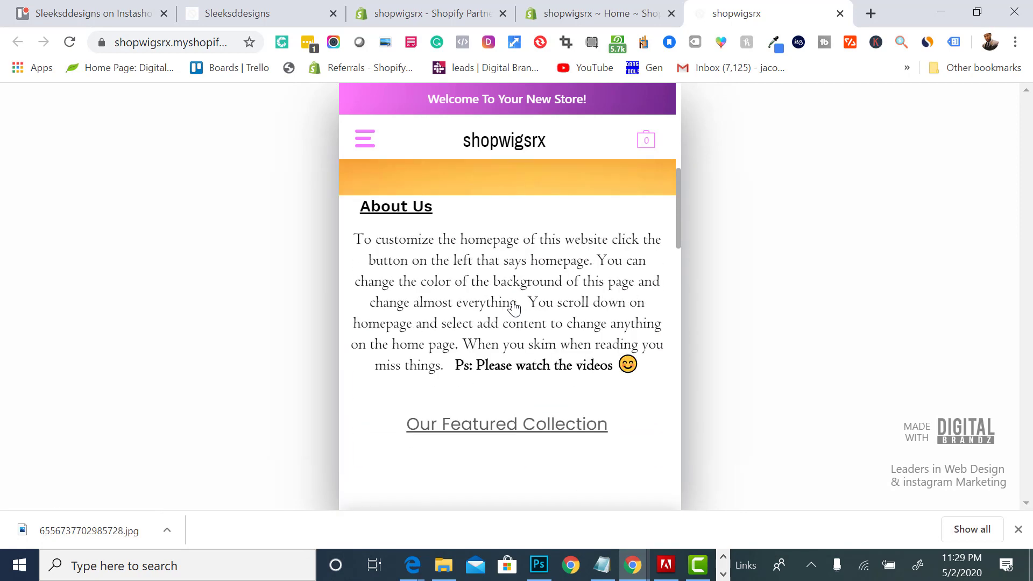
Step: Return to the store admin and start adding a new product
left_click(541, 7)
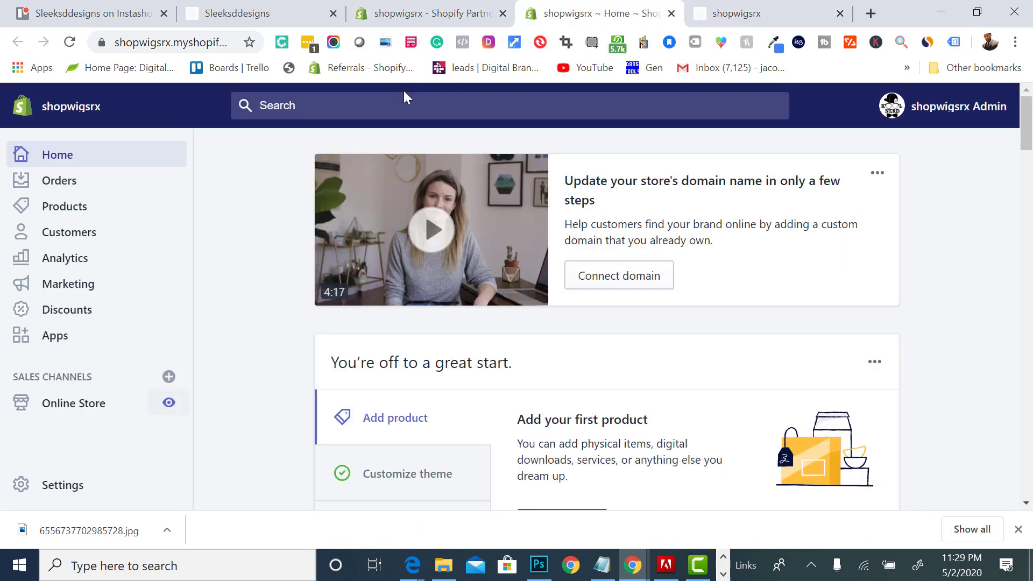
left_click(84, 210)
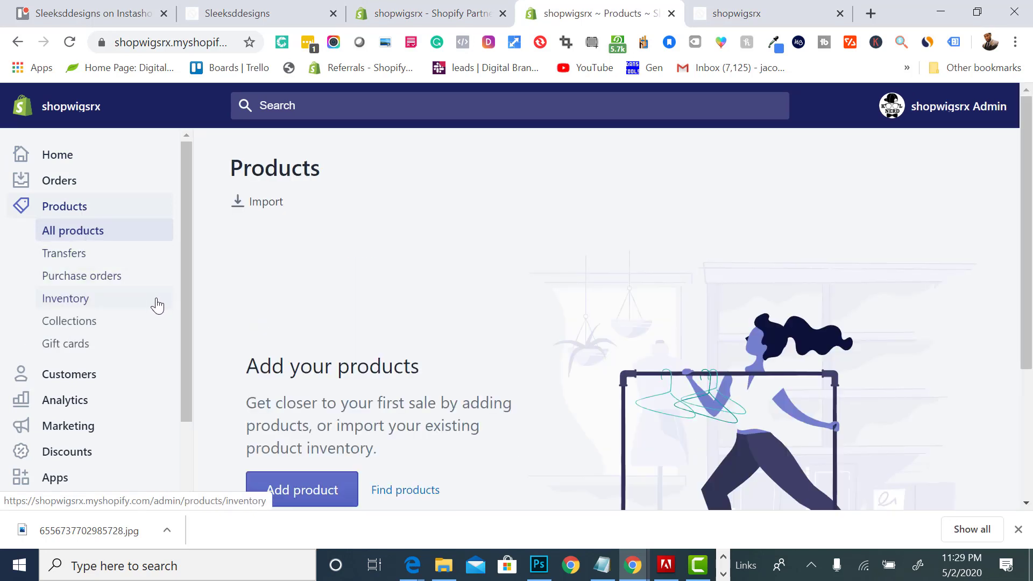
scroll(170, 322, "down", 1)
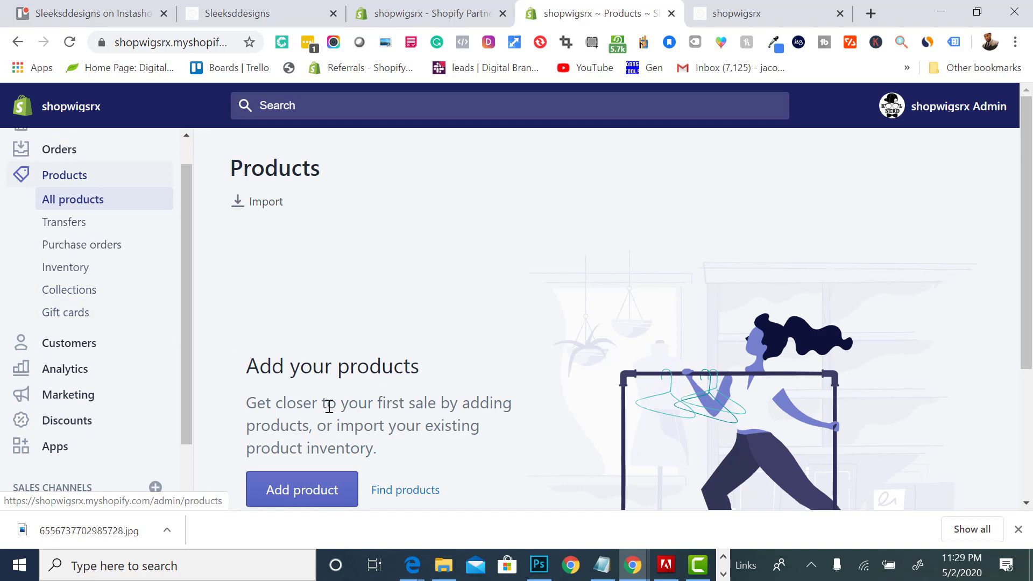
left_click(299, 488)
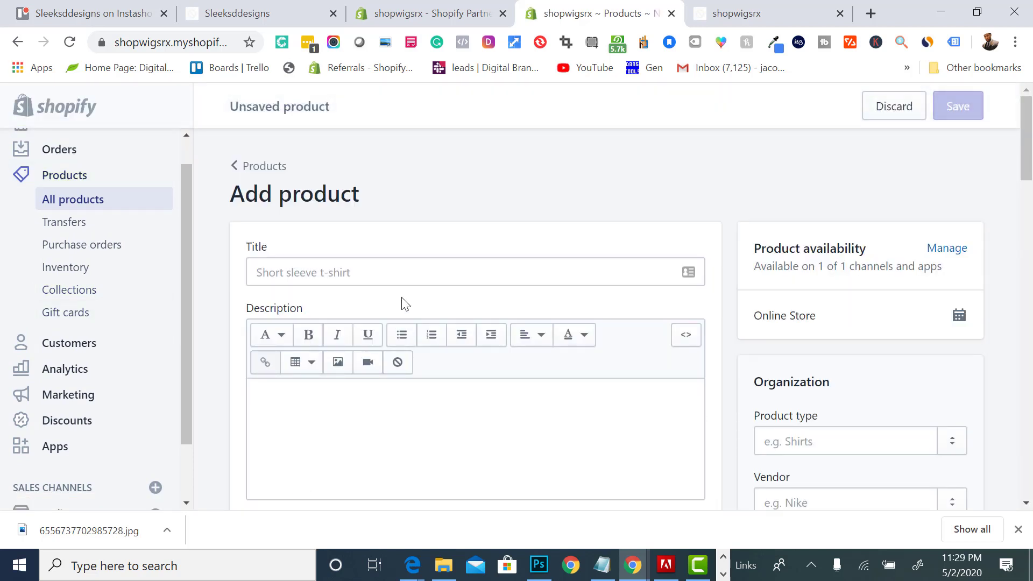
Step: Title the product "Example Product" and enter "hjdbbdhjsfdbfjfhfhjfjabfj" as its description
left_click(402, 276)
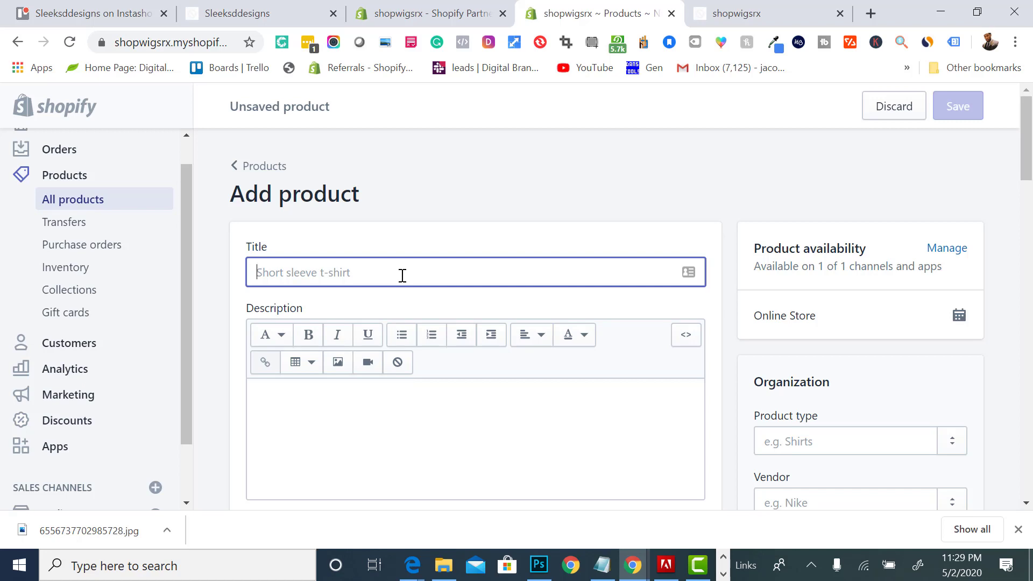
type("Example Product")
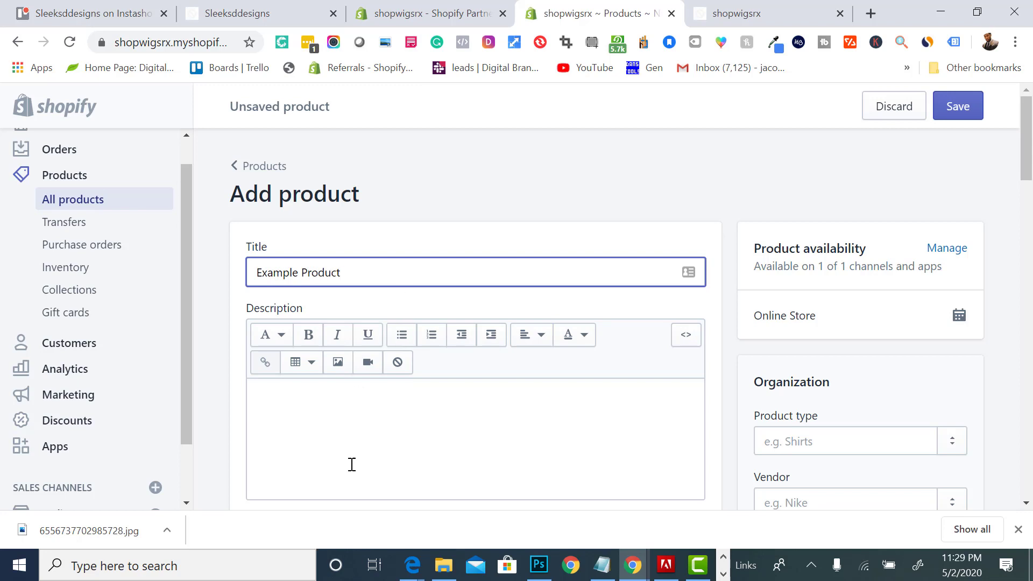
left_click(352, 465)
type("hjdbbdhjsfdbfjfhfhjfjabfj")
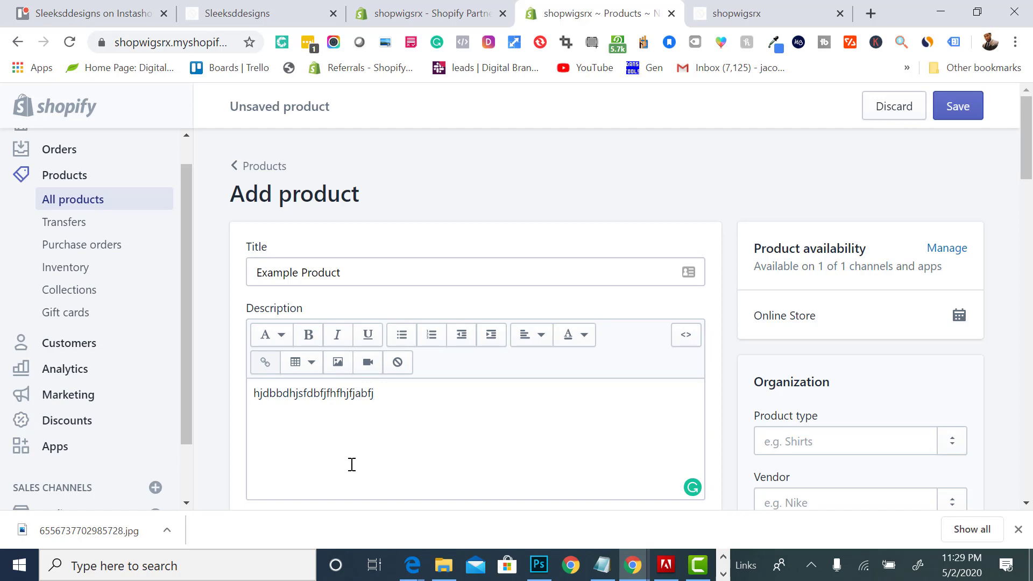
Step: Upload the image photo_(2)3 from the Downloads folder to the product's media
scroll(352, 464, "down", 5)
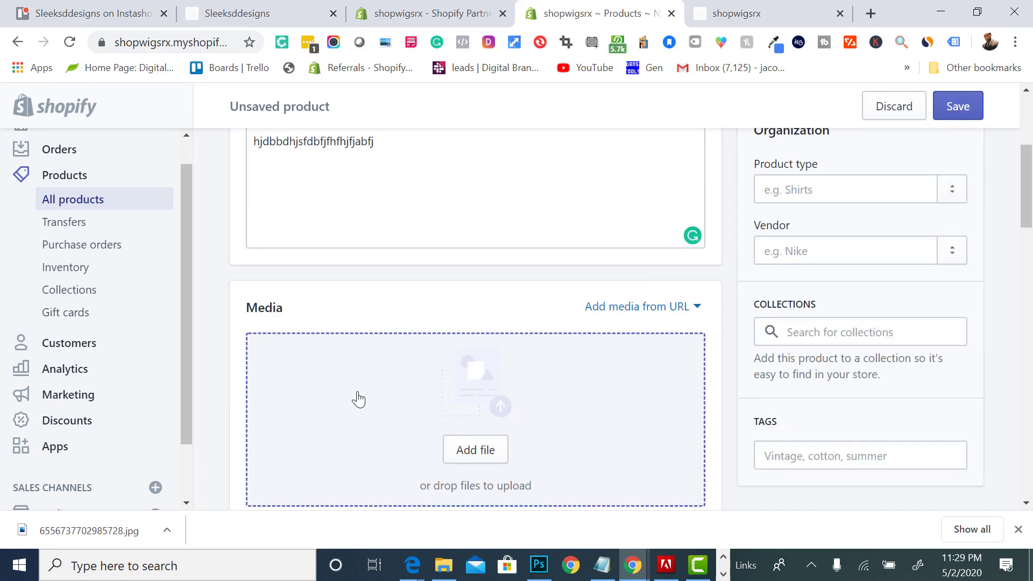
left_click(457, 440)
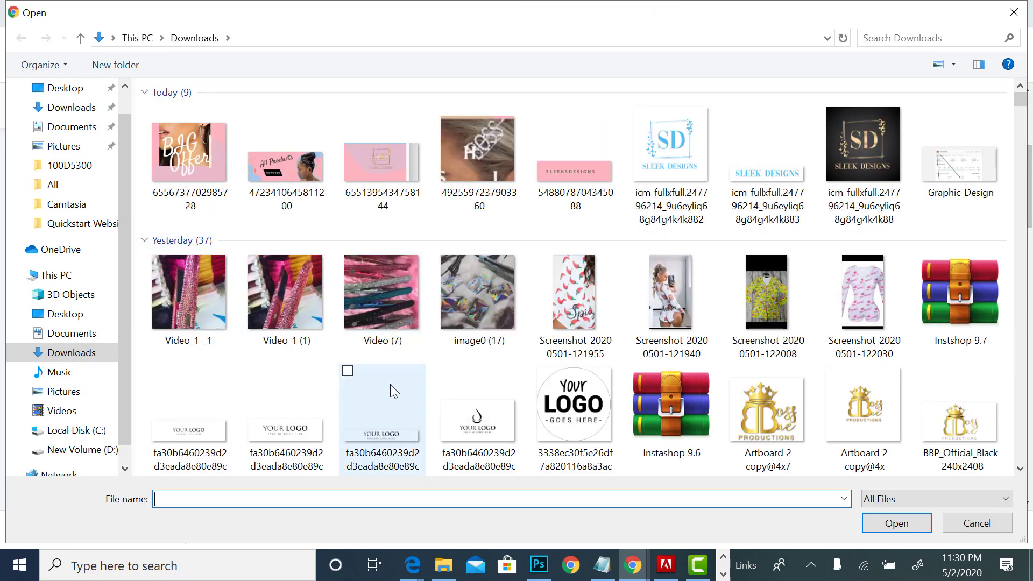
scroll(645, 328, "down", 10)
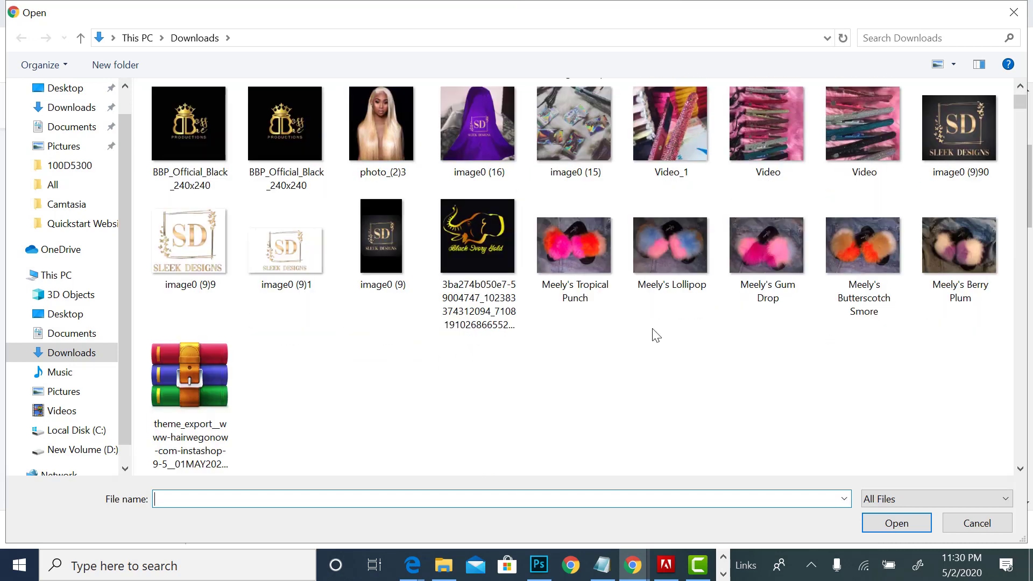
left_click(395, 154)
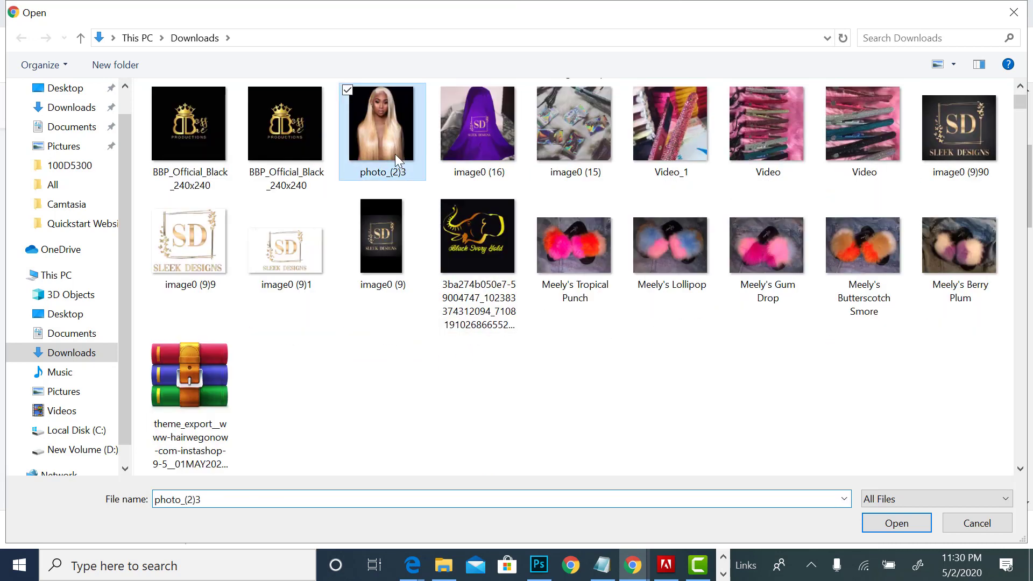
double_click(395, 154)
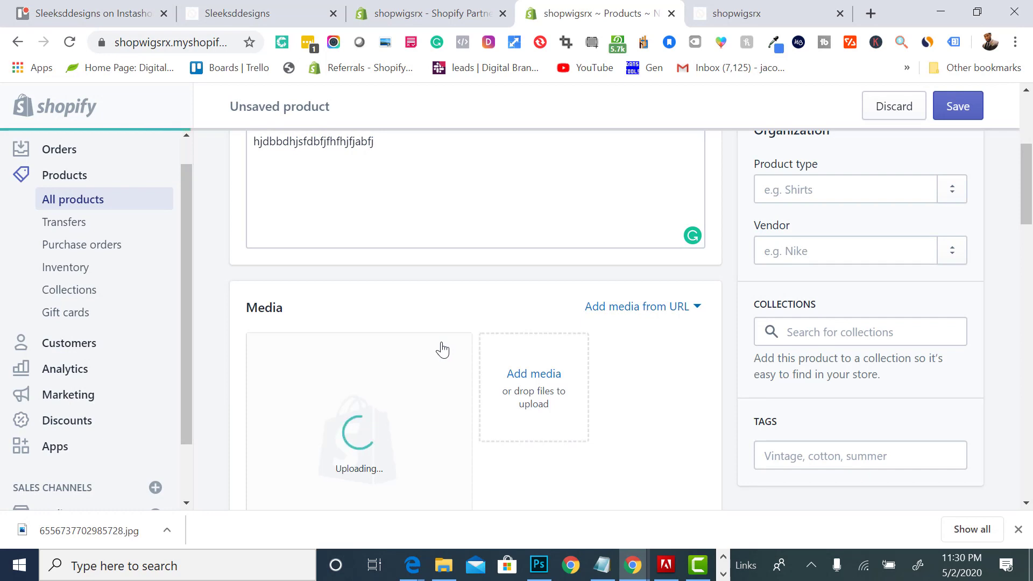
scroll(484, 436, "down", 2)
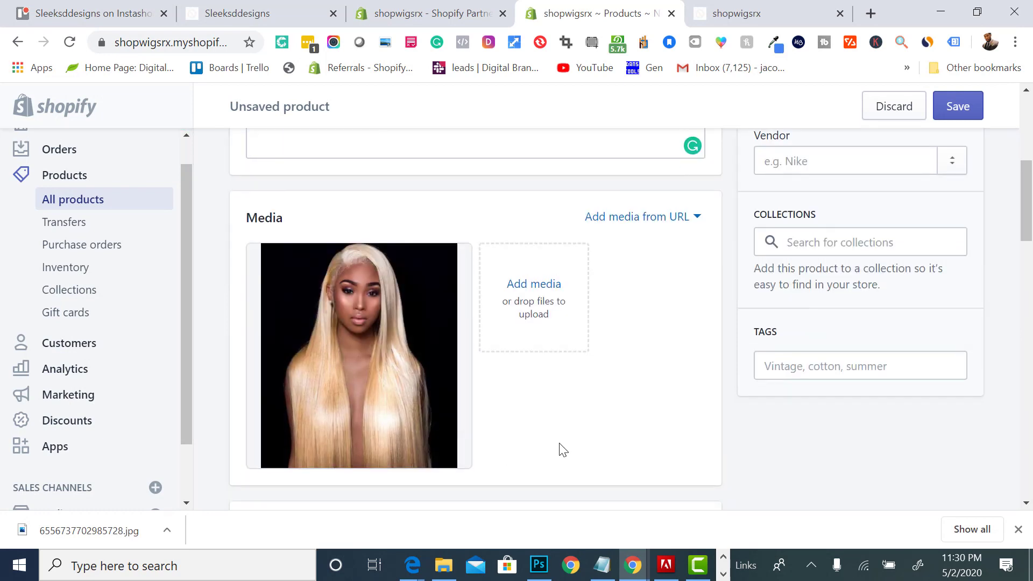
Step: Check which collections are available for the product without assigning one
scroll(564, 463, "up", 1)
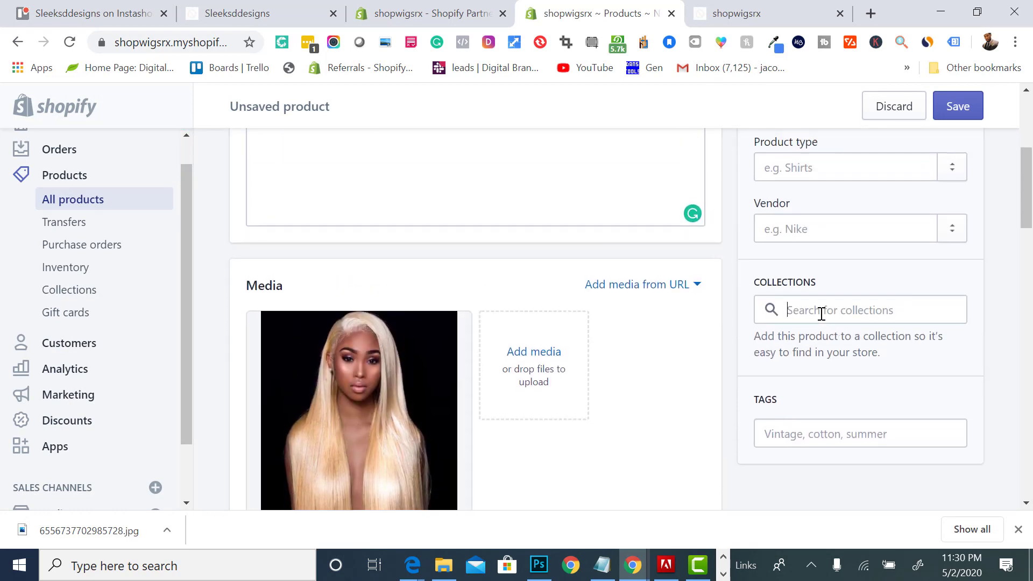
left_click(822, 313)
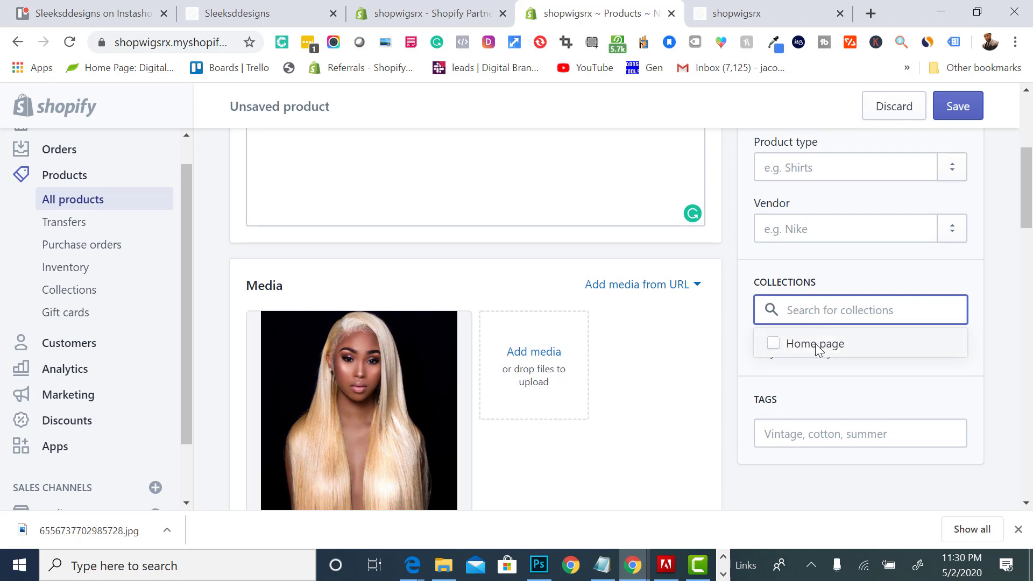
left_click(687, 396)
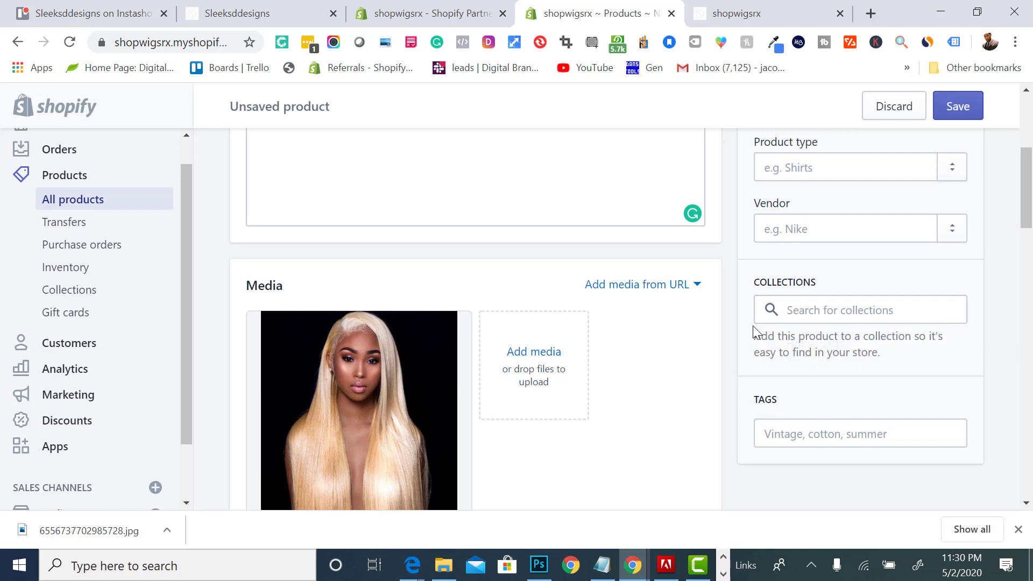
scroll(818, 313, "up", 1)
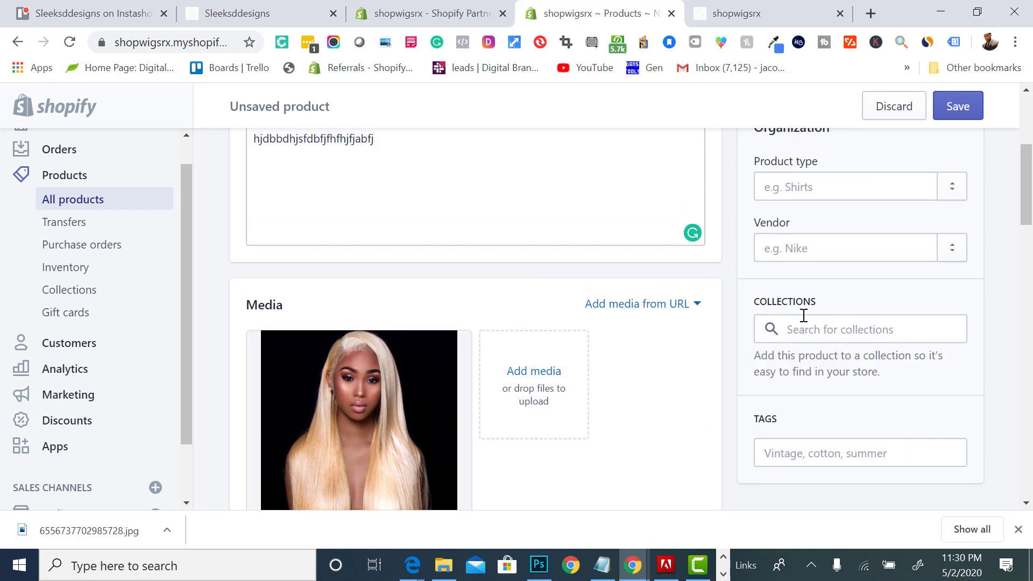
Step: Reopen the list of collections for the product and look over the available choices
left_click(804, 330)
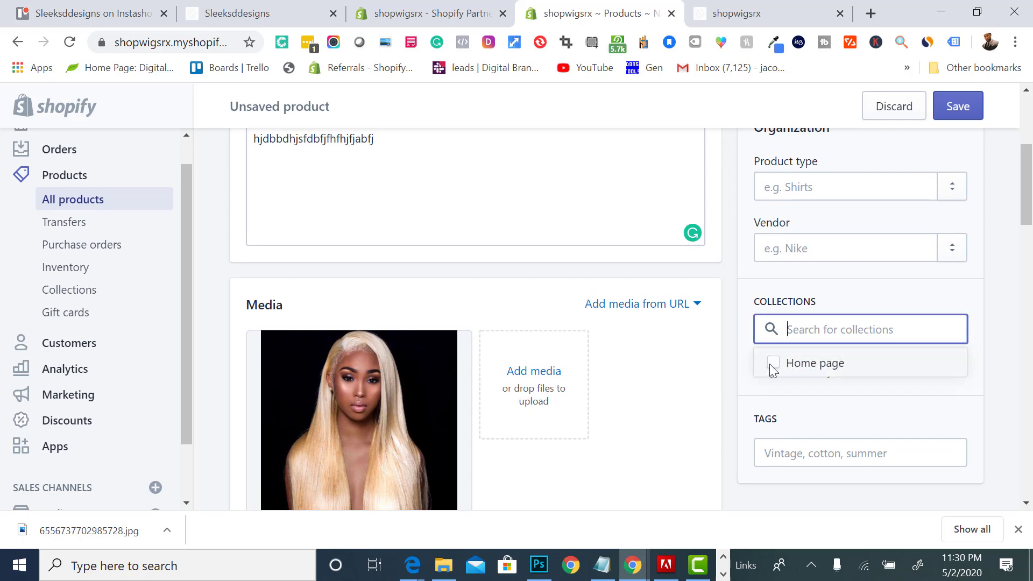
scroll(662, 427, "down", 1)
scroll(203, 169, "up", 4)
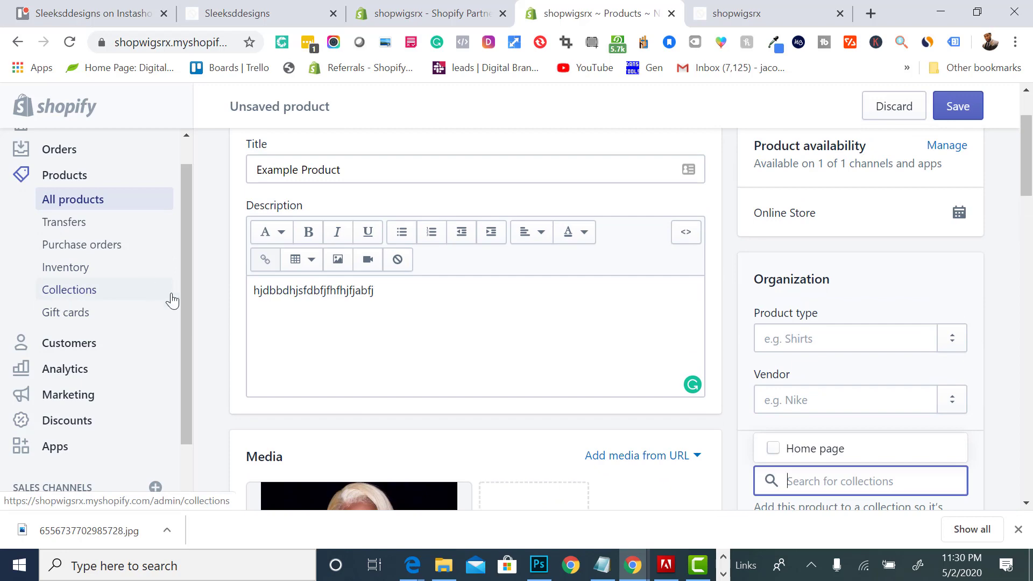
Step: Set the product's price to $19.99
scroll(280, 371, "down", 10)
left_click(307, 256)
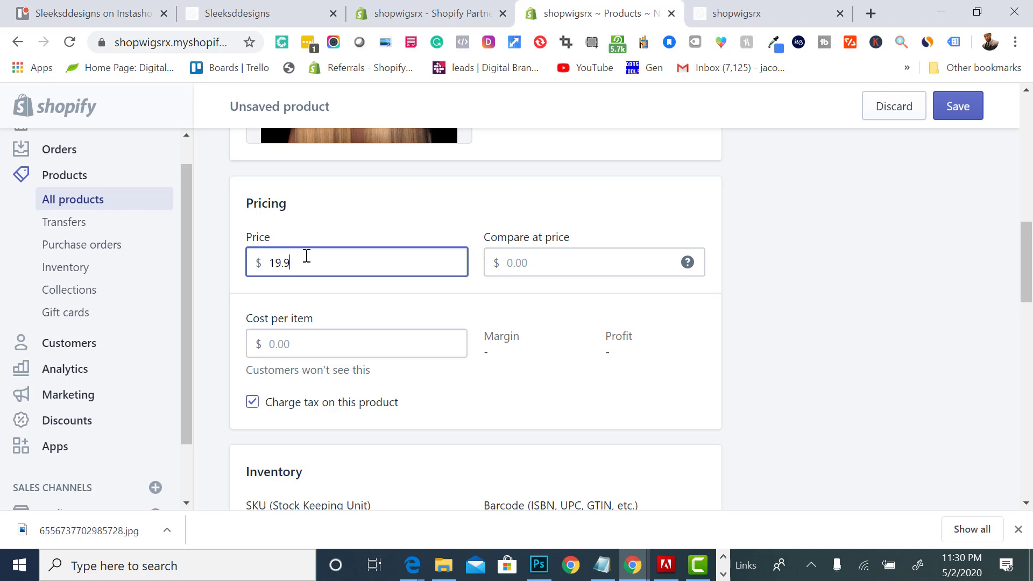
Step: Try a compare-at price of $24.99 for the product and clear it again
left_click(590, 273)
scroll(498, 334, "down", 1)
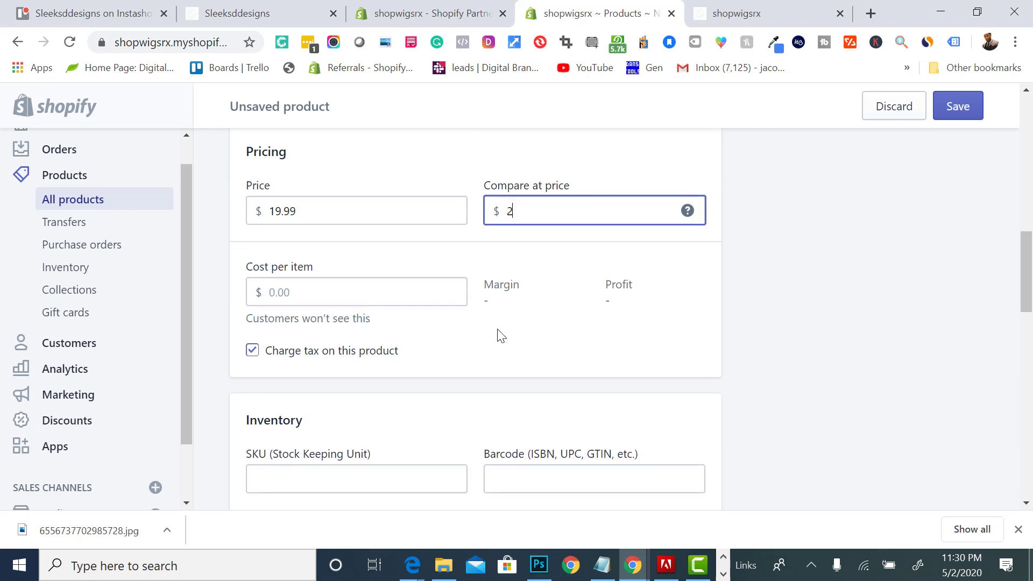
type("24.99")
scroll(498, 335, "down", 4)
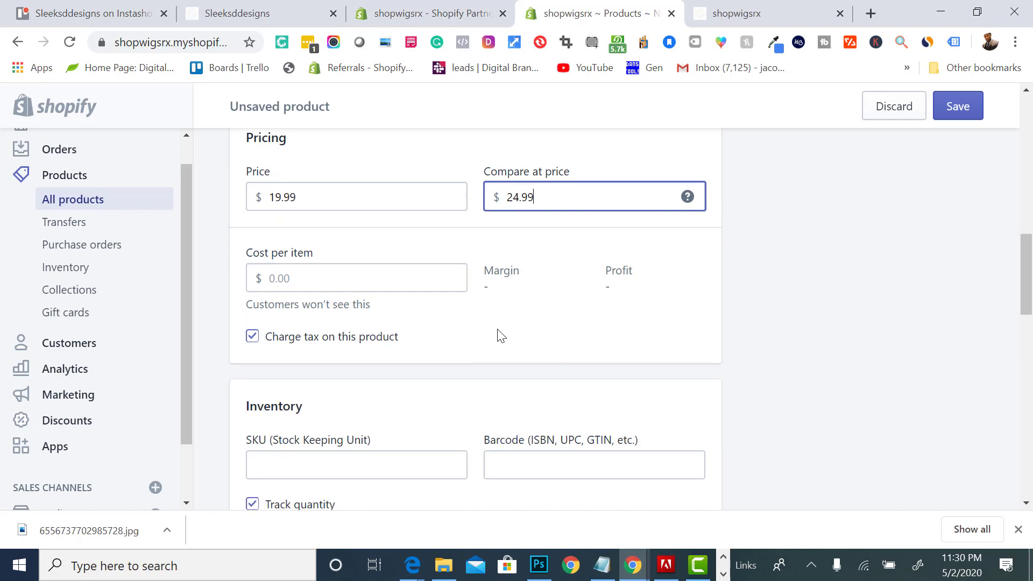
scroll(251, 322, "up", 1)
scroll(251, 322, "up", 3)
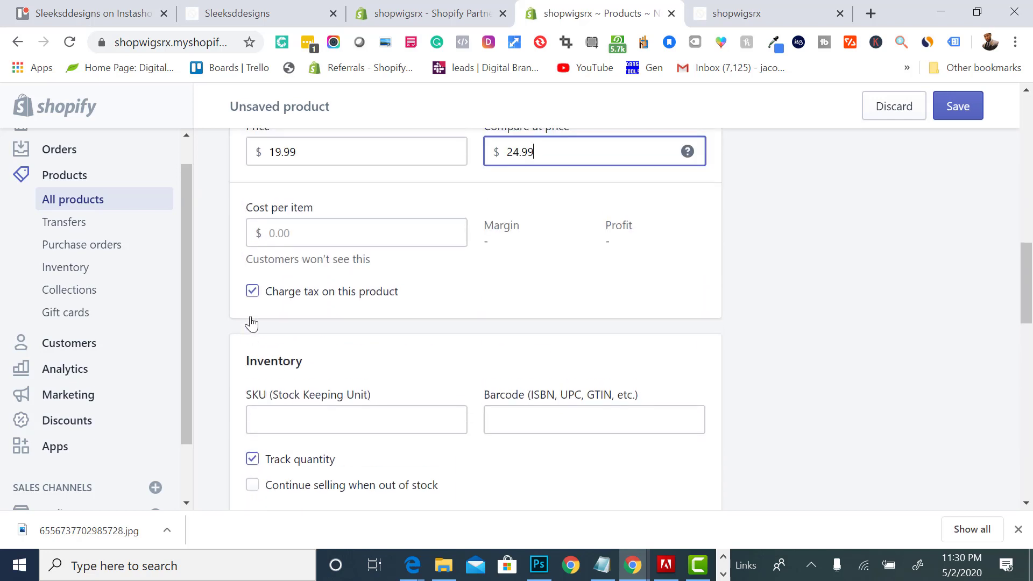
scroll(547, 275, "up", 2)
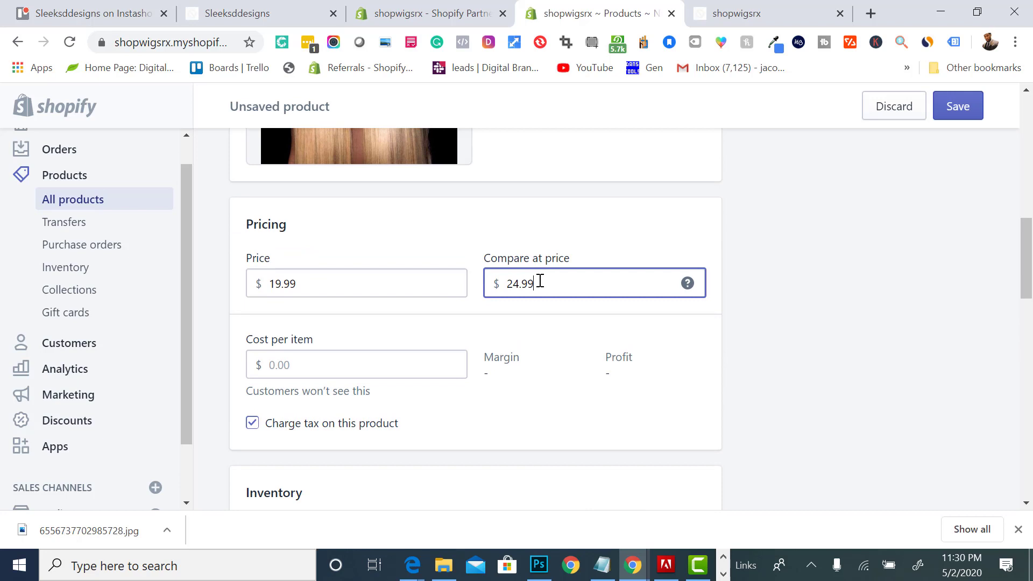
left_click_drag(540, 281, 468, 281)
key("BackSpace")
Step: Set the product's cost per item to $5.00 and check the calculated margin and profit
scroll(554, 294, "down", 4)
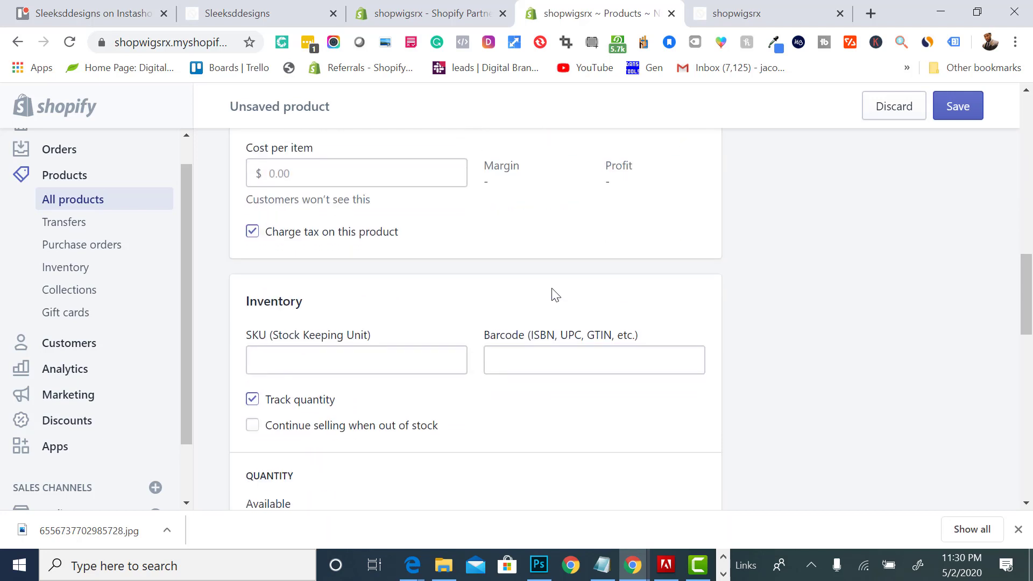
scroll(368, 170, "up", 1)
left_click(340, 205)
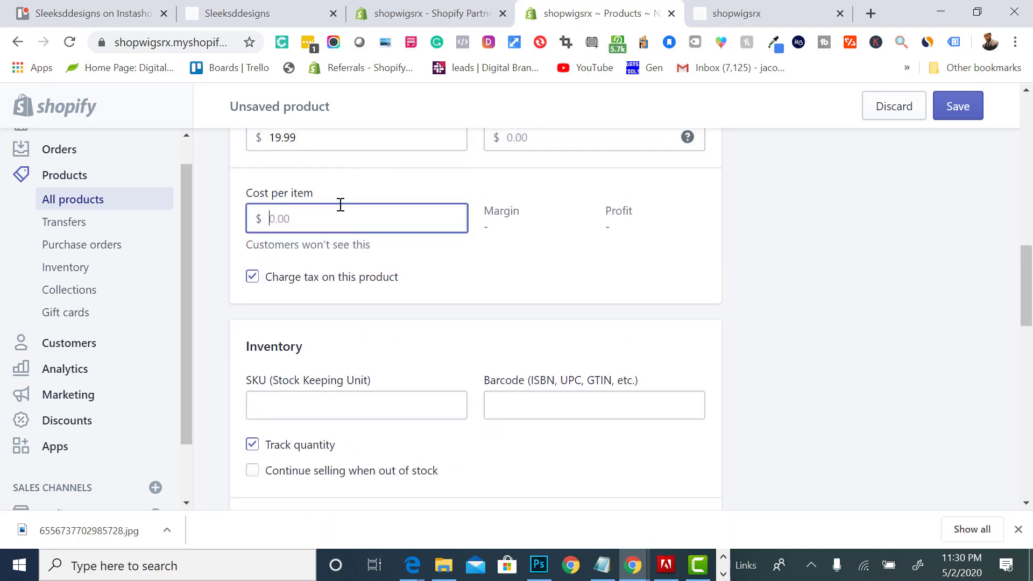
scroll(352, 212, "up", 1)
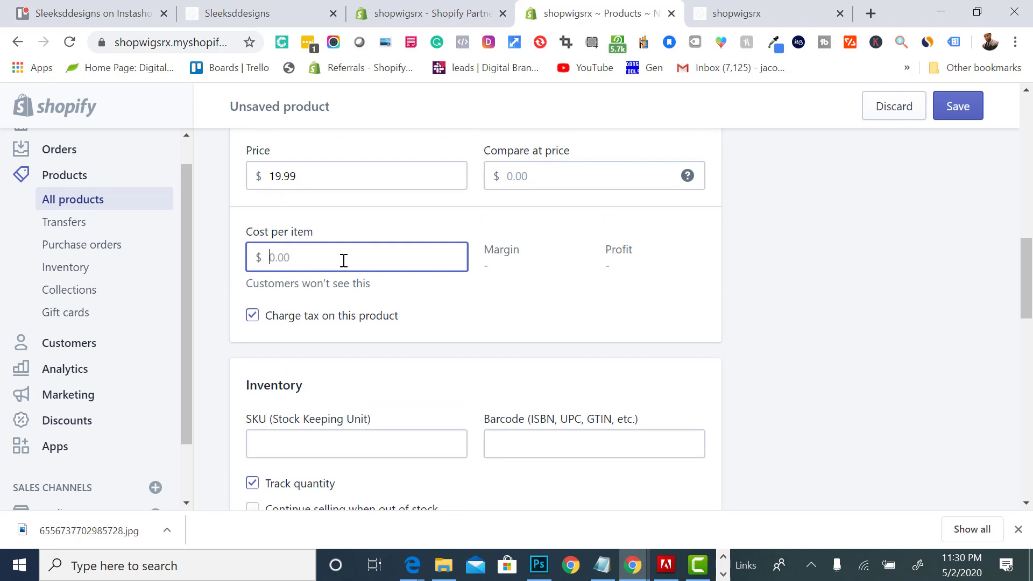
type("5")
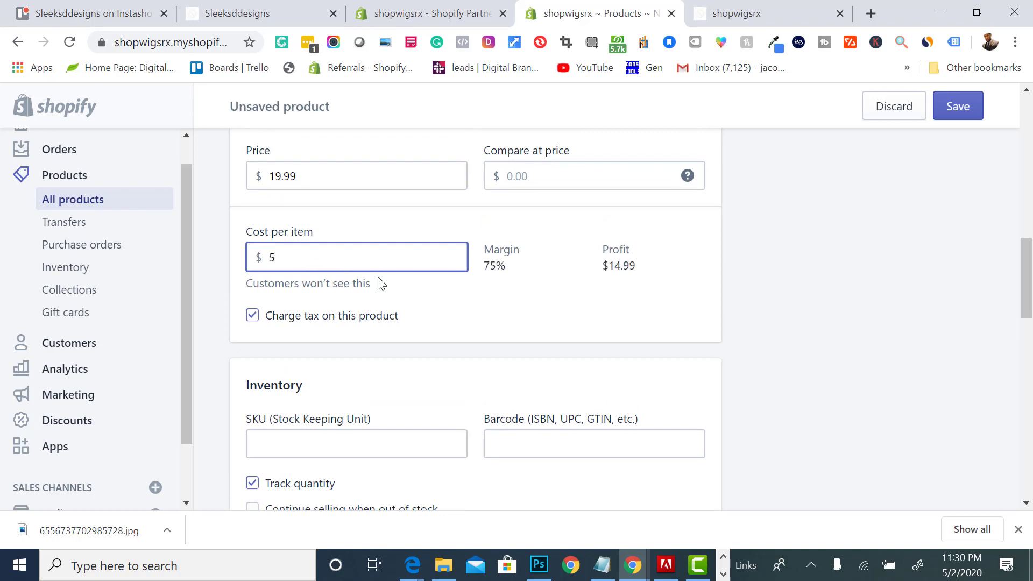
left_click(477, 285)
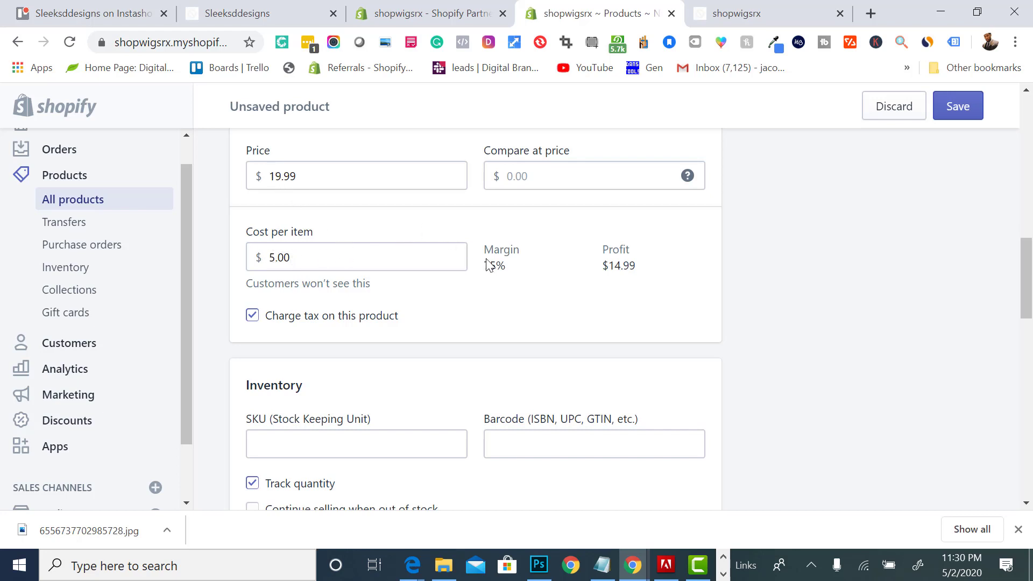
left_click_drag(502, 269, 581, 267)
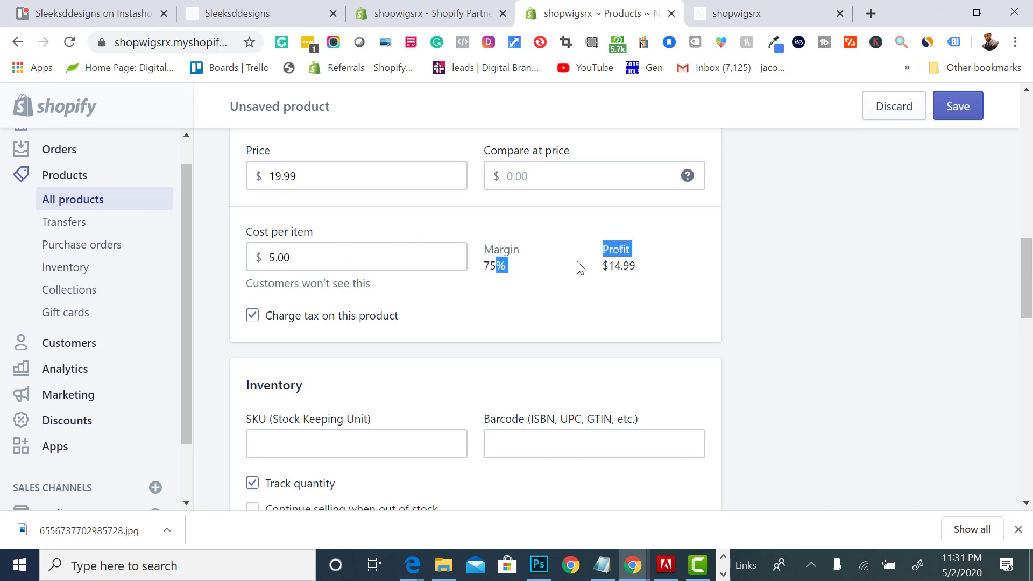
left_click(590, 266)
Step: Turn off quantity tracking in the product's inventory settings
scroll(631, 269, "down", 1)
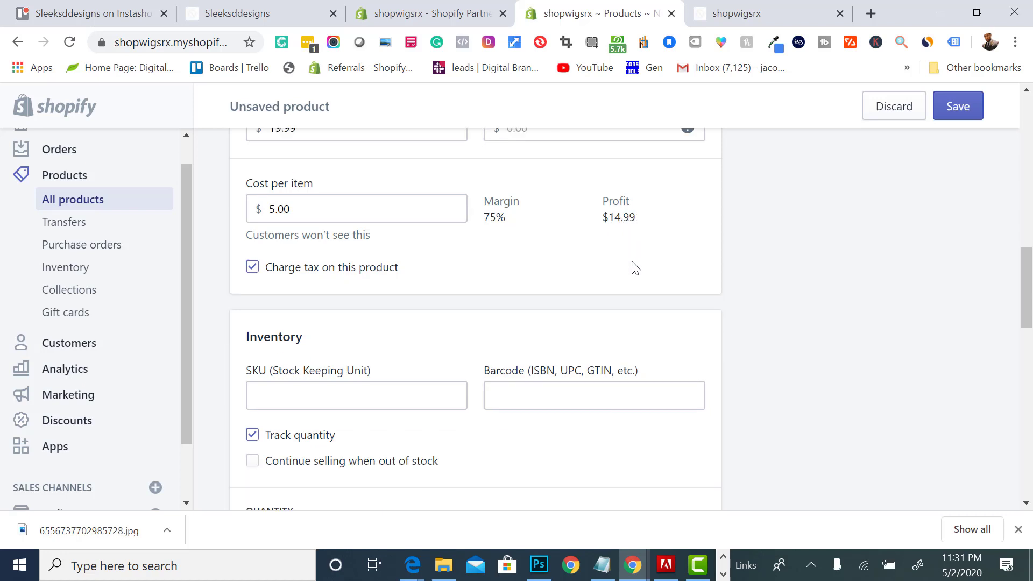
scroll(288, 300, "down", 1)
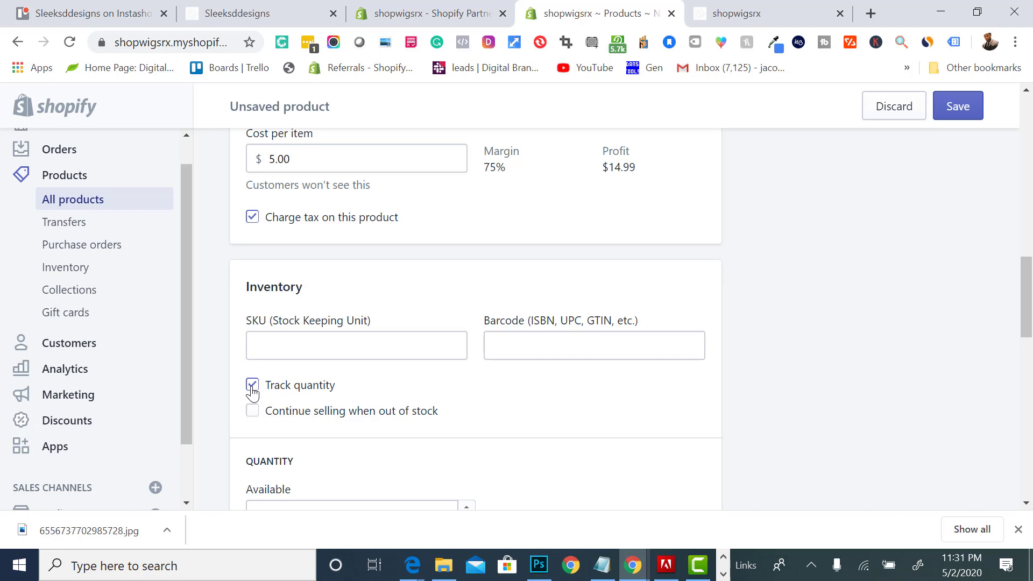
left_click(254, 389)
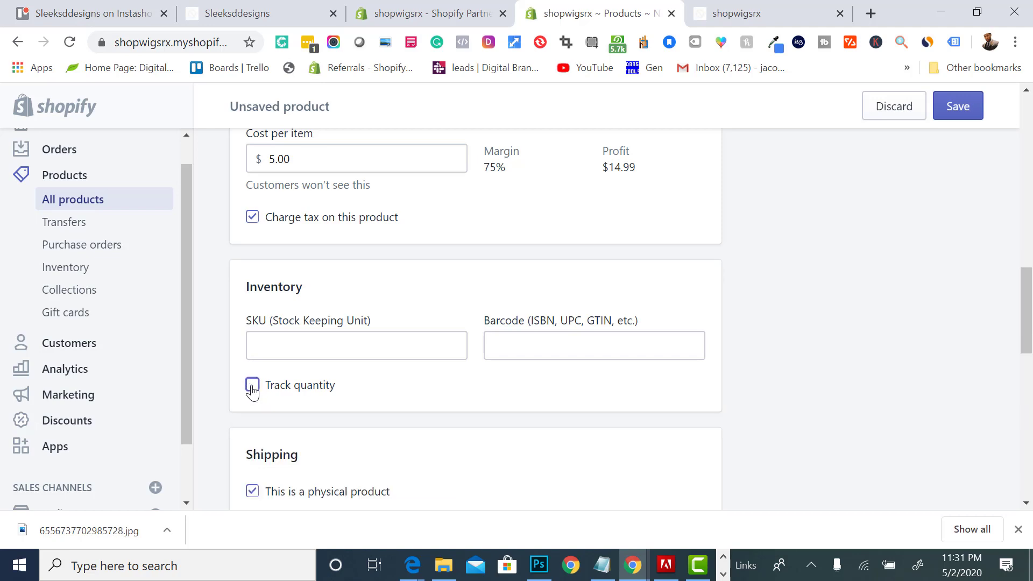
Step: Review the product's shipping and customs settings and enable multiple options for its variants
scroll(252, 392, "down", 10)
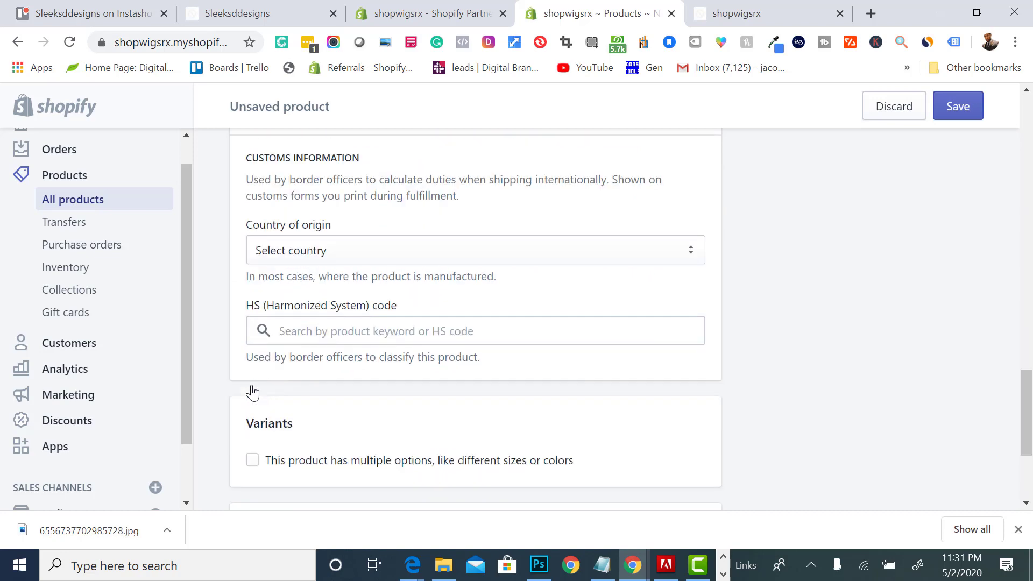
scroll(251, 392, "up", 8)
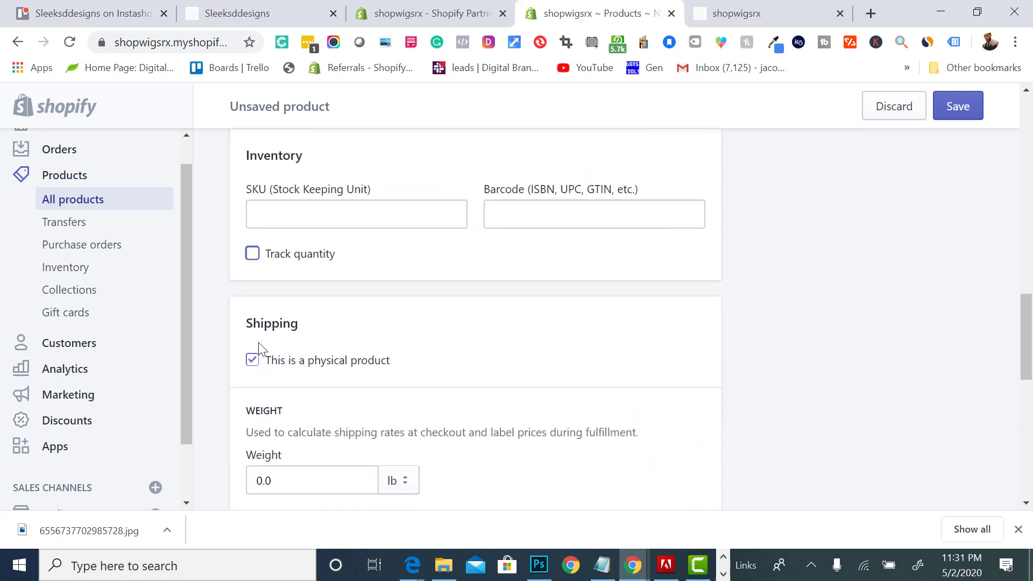
scroll(272, 376, "down", 3)
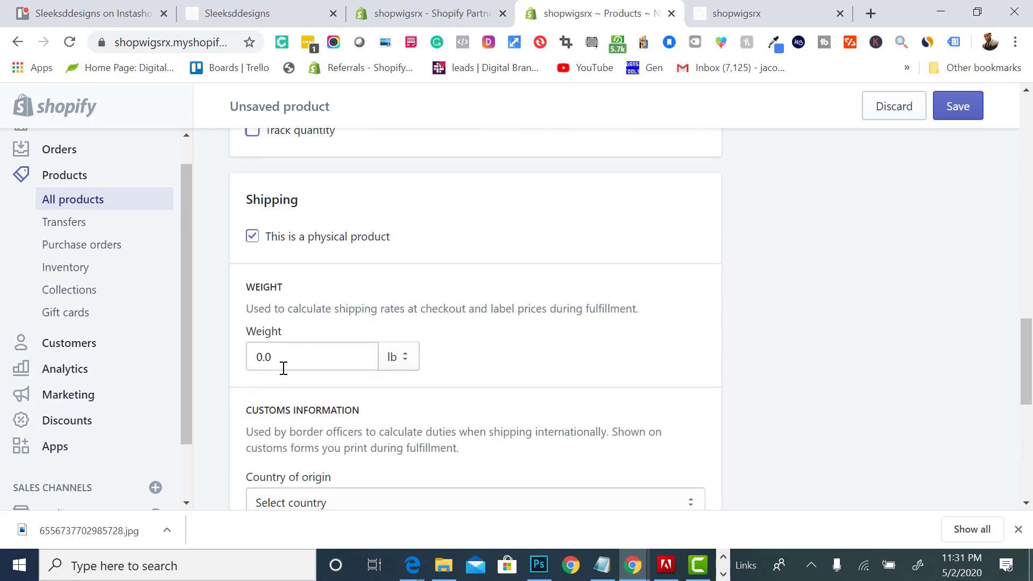
scroll(284, 368, "down", 2)
scroll(310, 361, "down", 3)
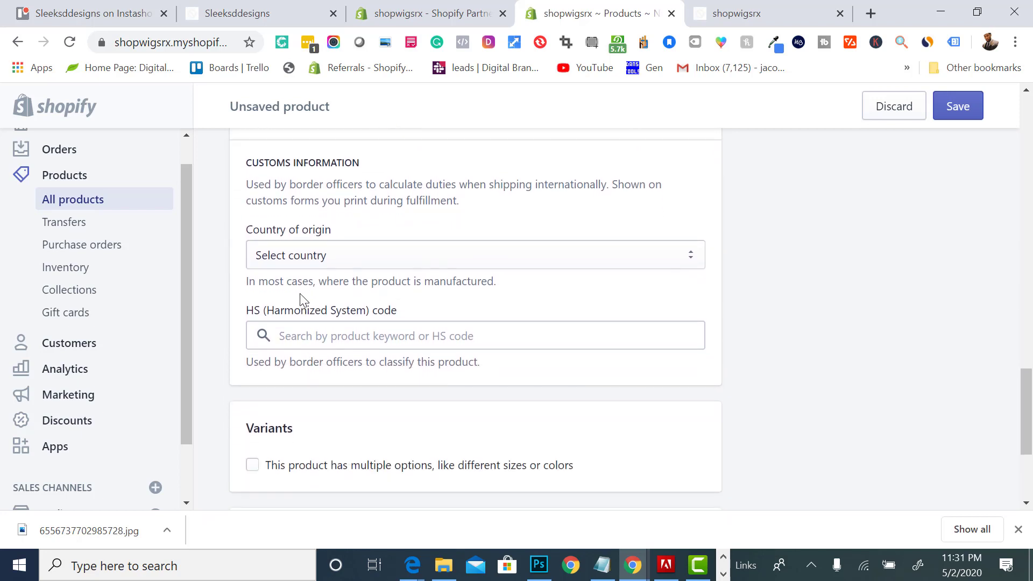
scroll(302, 298, "down", 2)
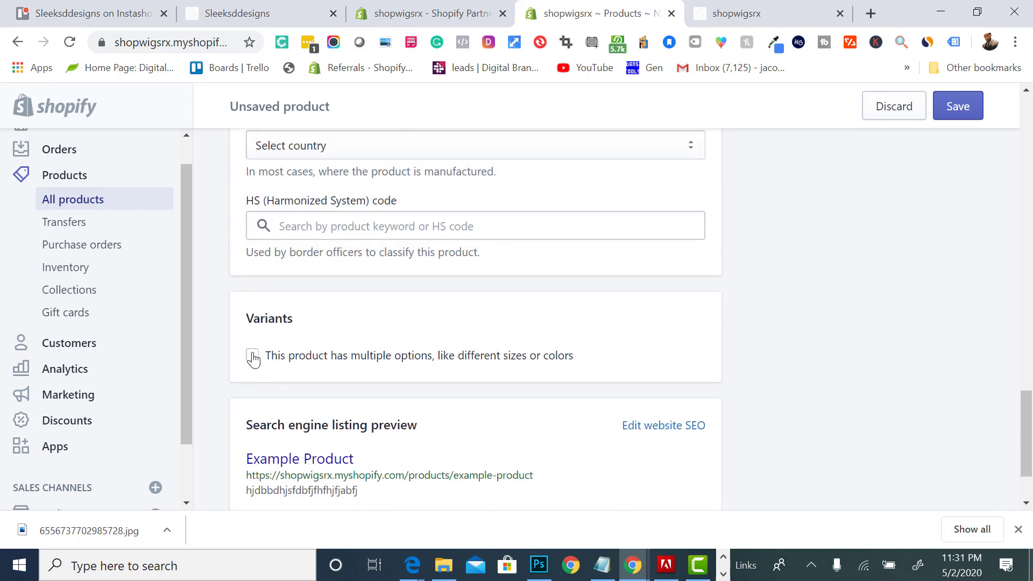
left_click(253, 357)
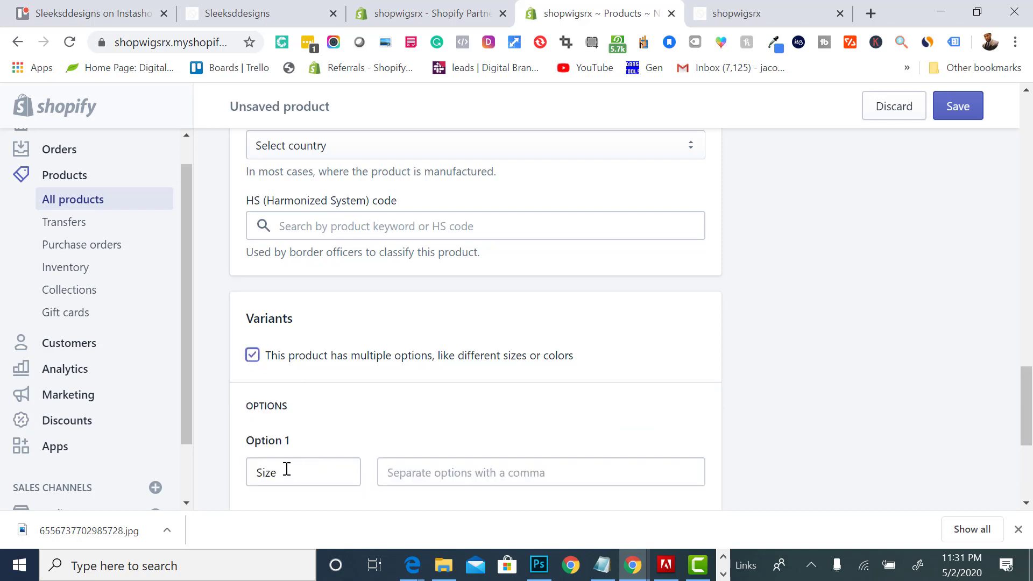
Step: Try the values s, m, l and xl for the Size option and remove them all again
left_click(401, 466)
type("s")
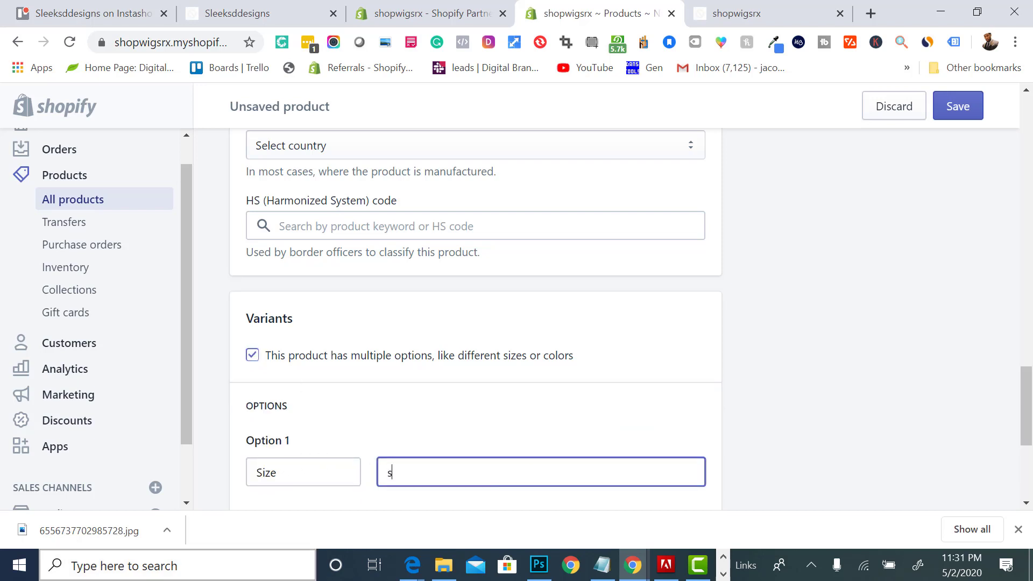
type(",m")
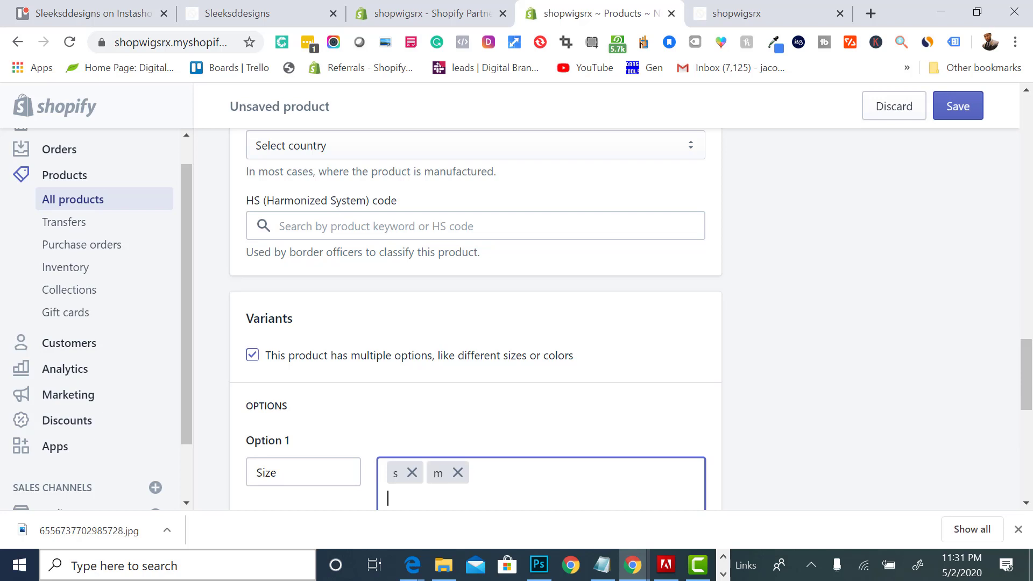
type(",l,xl")
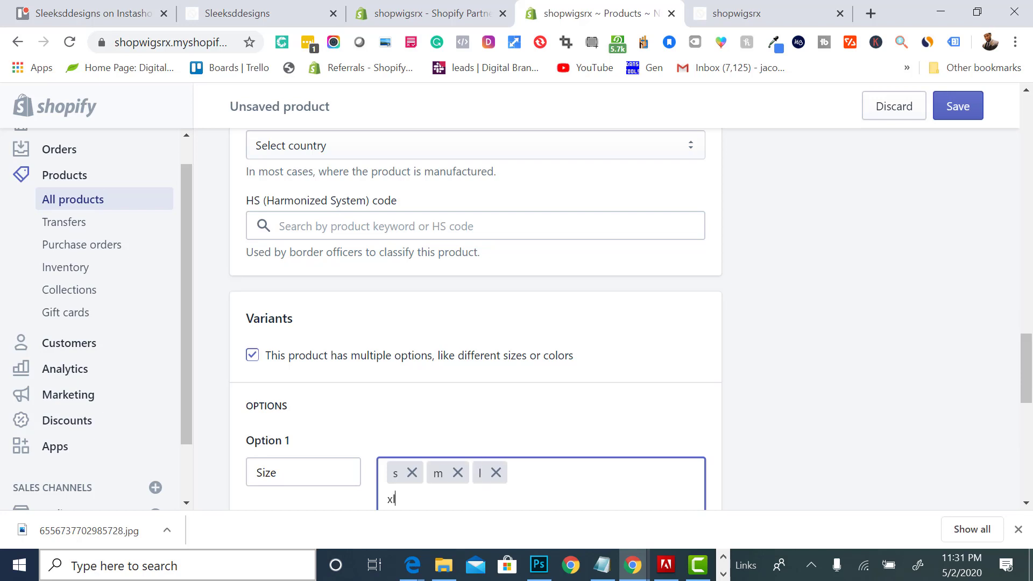
type(",")
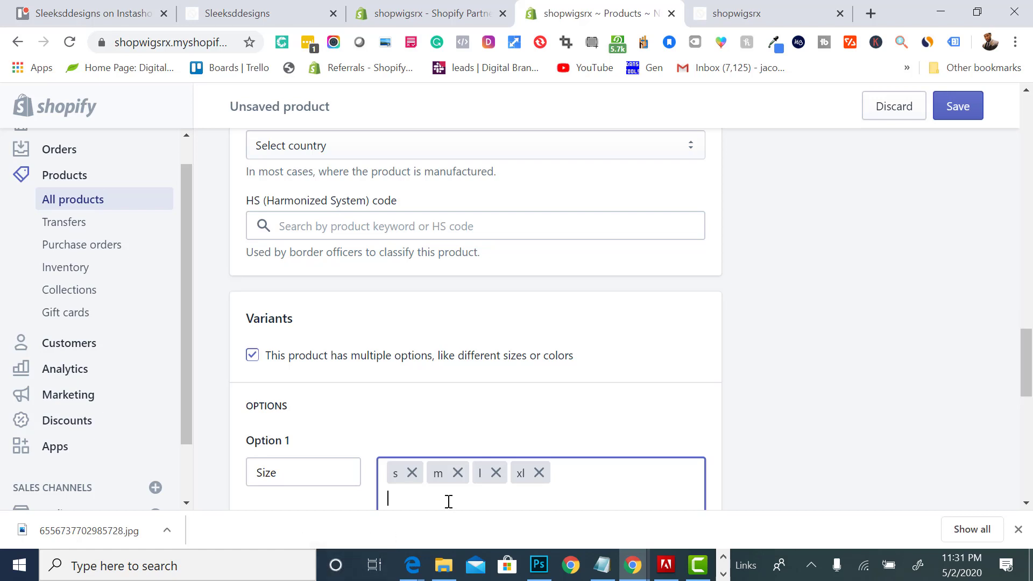
scroll(448, 501, "down", 1)
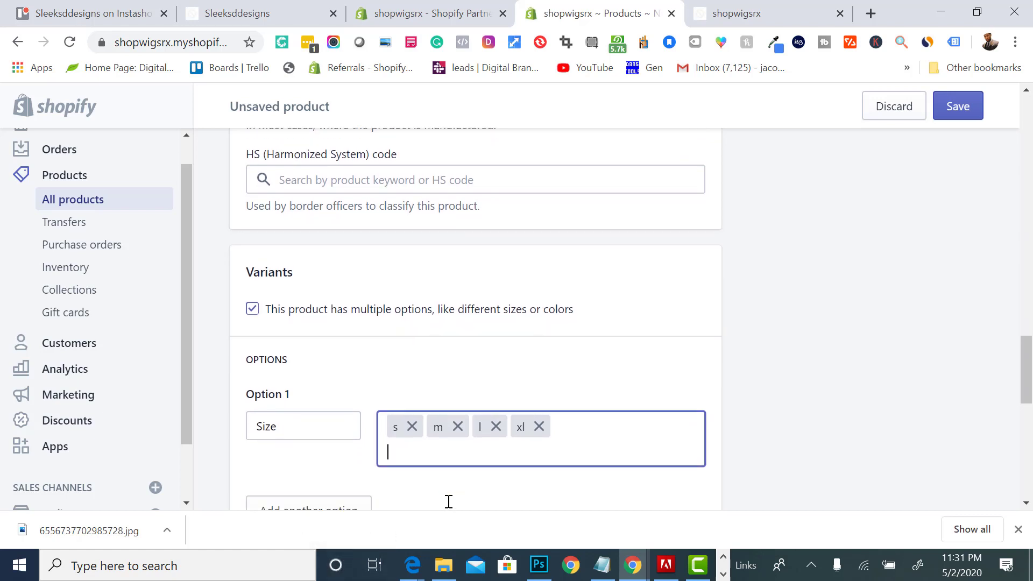
left_click(540, 425)
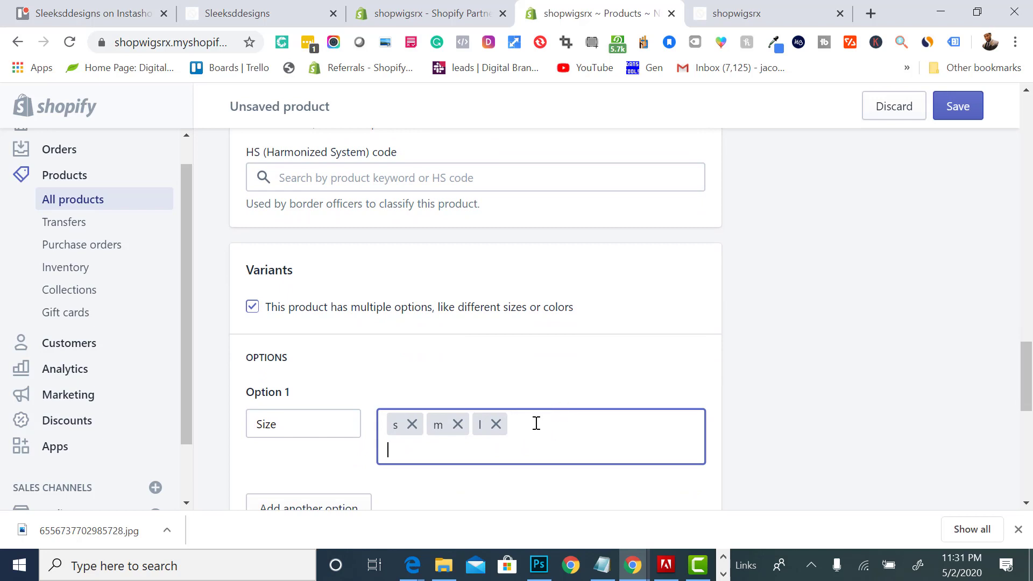
left_click(495, 425)
left_click(458, 425)
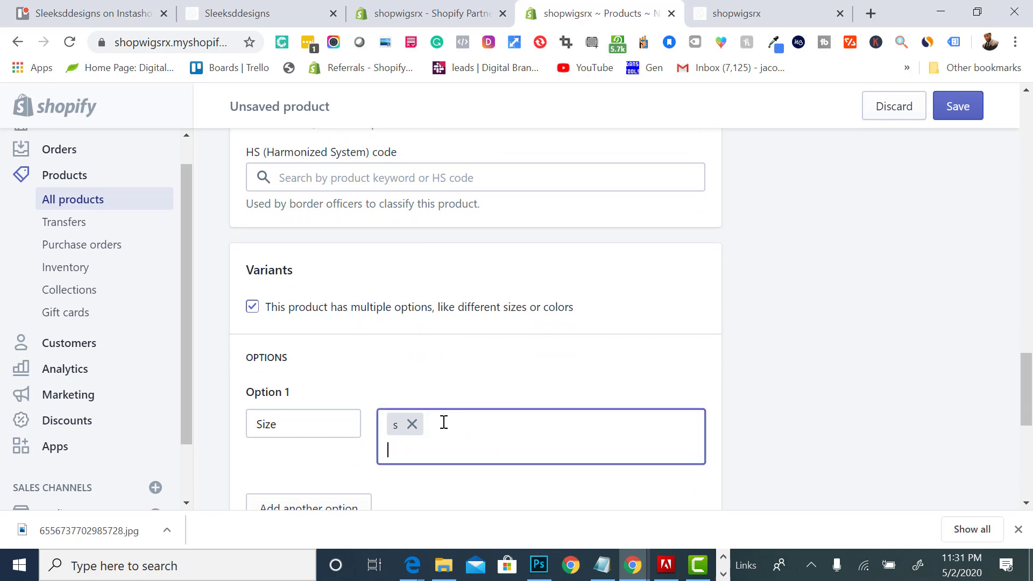
left_click(412, 424)
Step: Rename the first variant option to "Inches" and give it the values 12, 14, 16 and 18
left_click(325, 423)
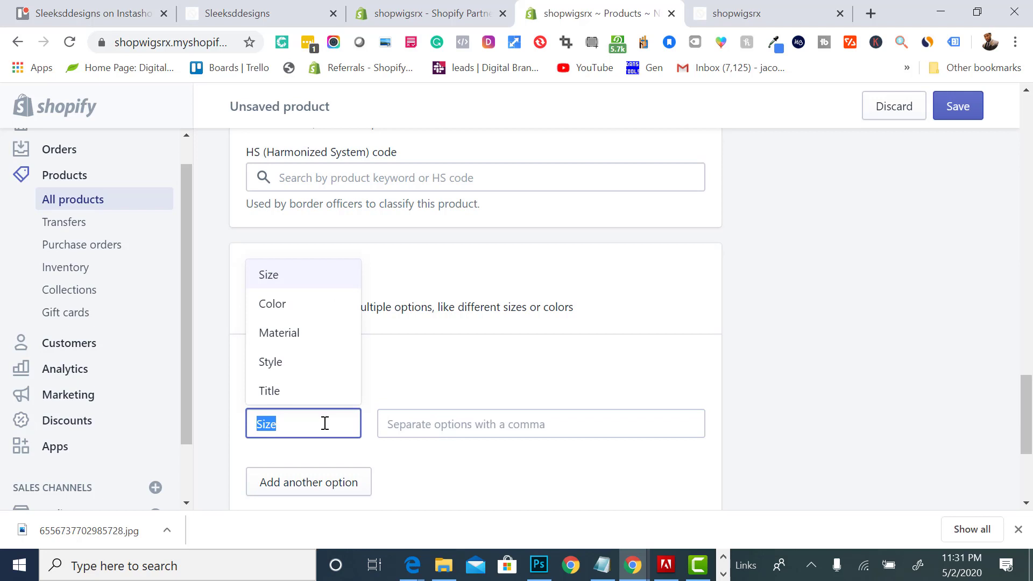
type("Inches")
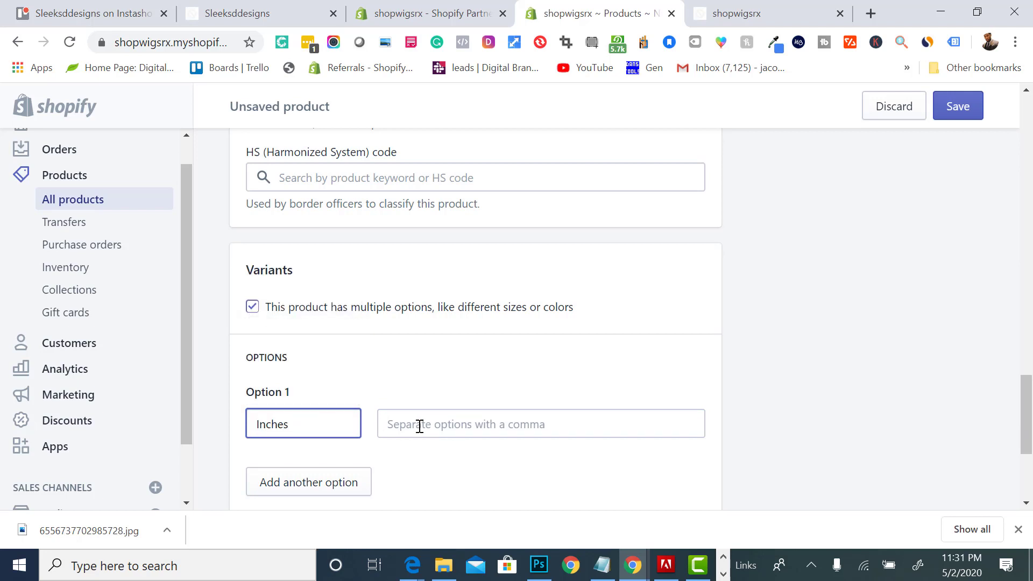
left_click(437, 430)
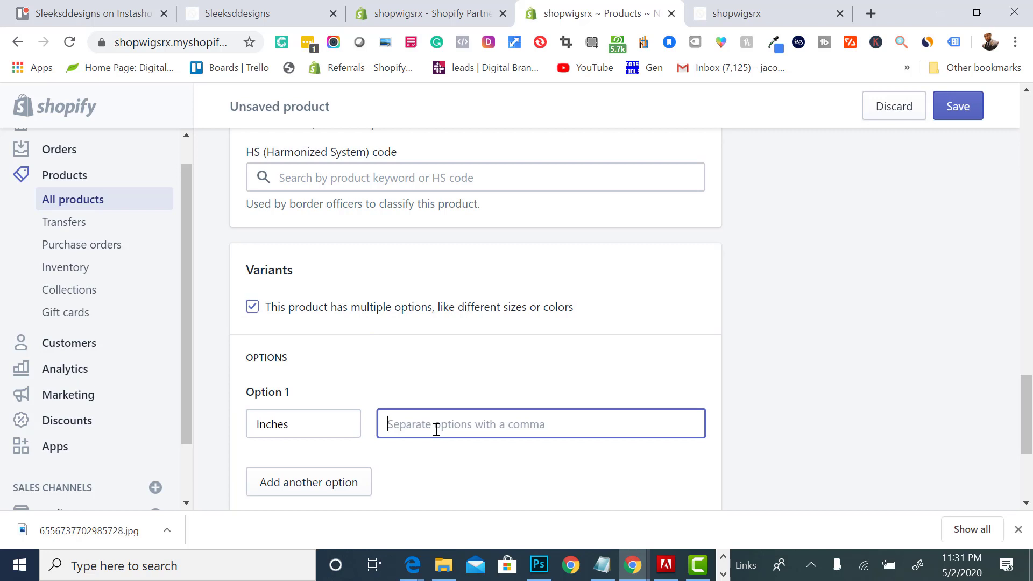
type("14")
key("Return")
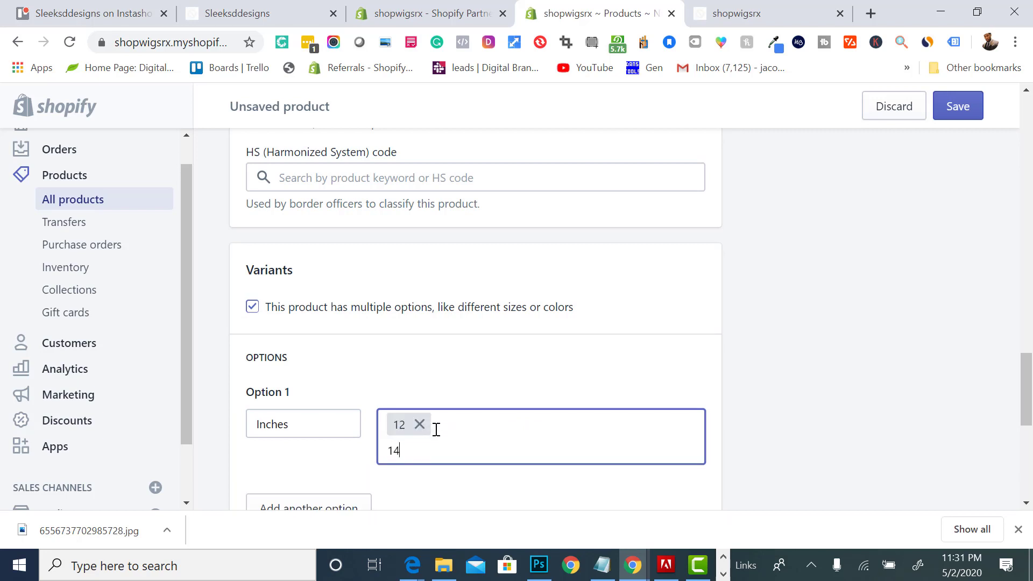
key("Return")
type("16")
key("Return")
type("18")
key("Return")
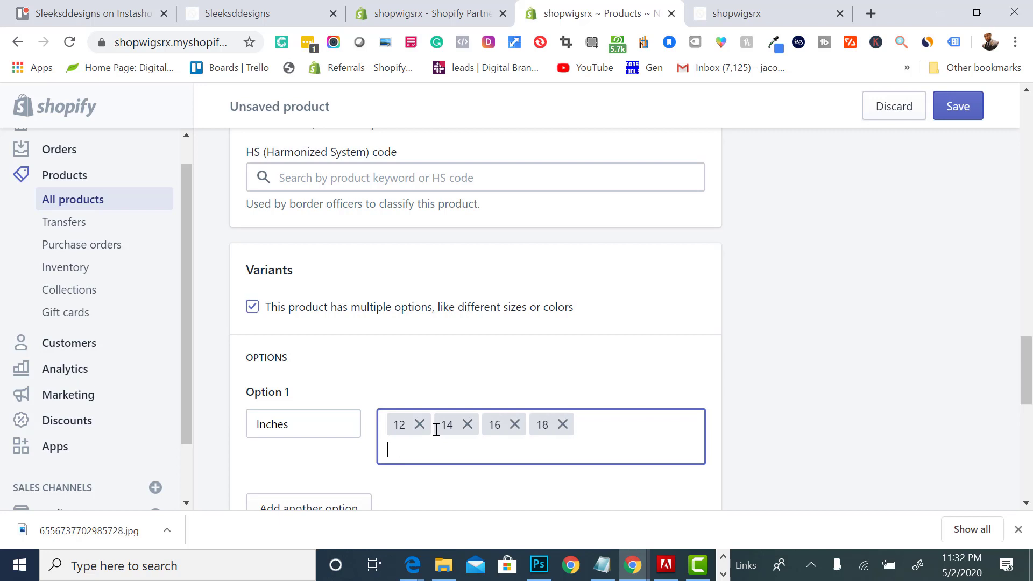
scroll(436, 429, "down", 2)
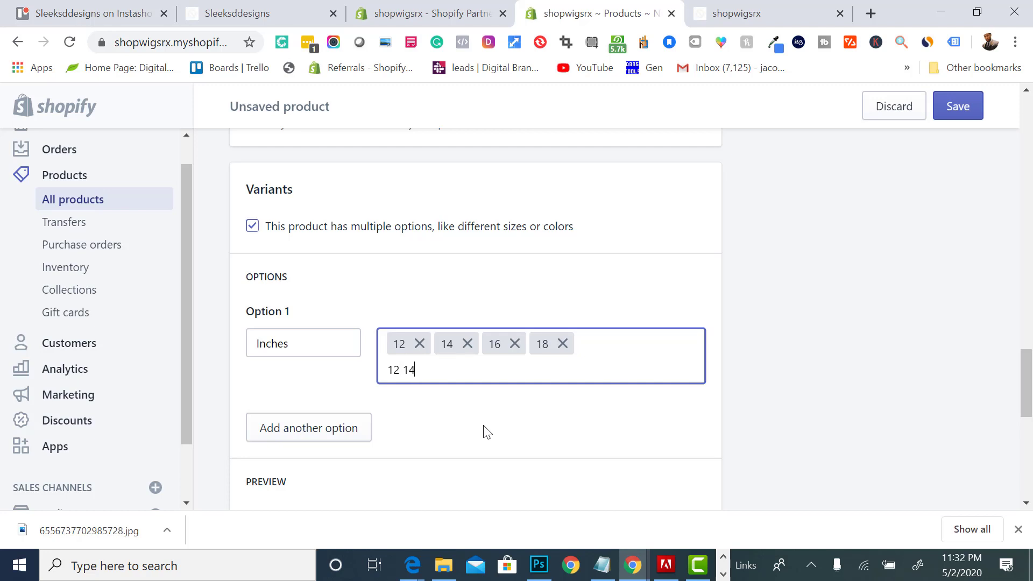
Step: Try entering "12 14 16" as one value of the Inches option and remove it again
type("12 14 16")
key("Return")
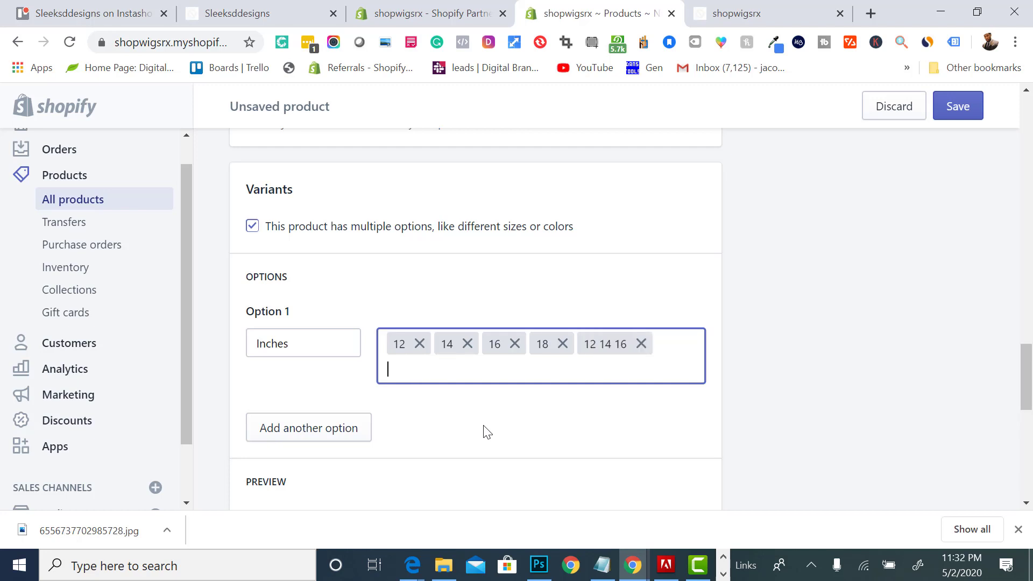
left_click(641, 345)
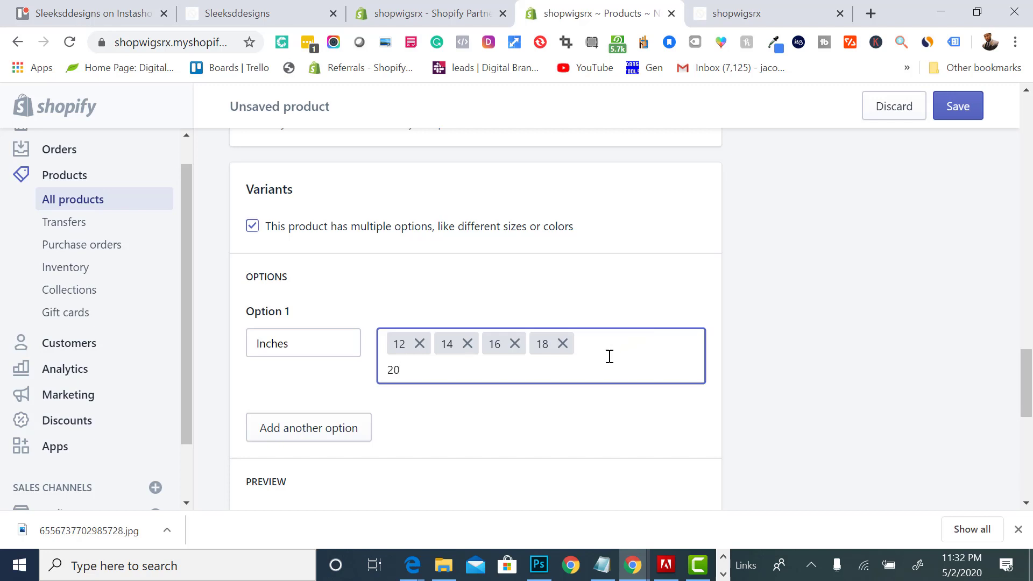
Step: Add the values 20 and 22 to the Inches option
type("20")
key("Return")
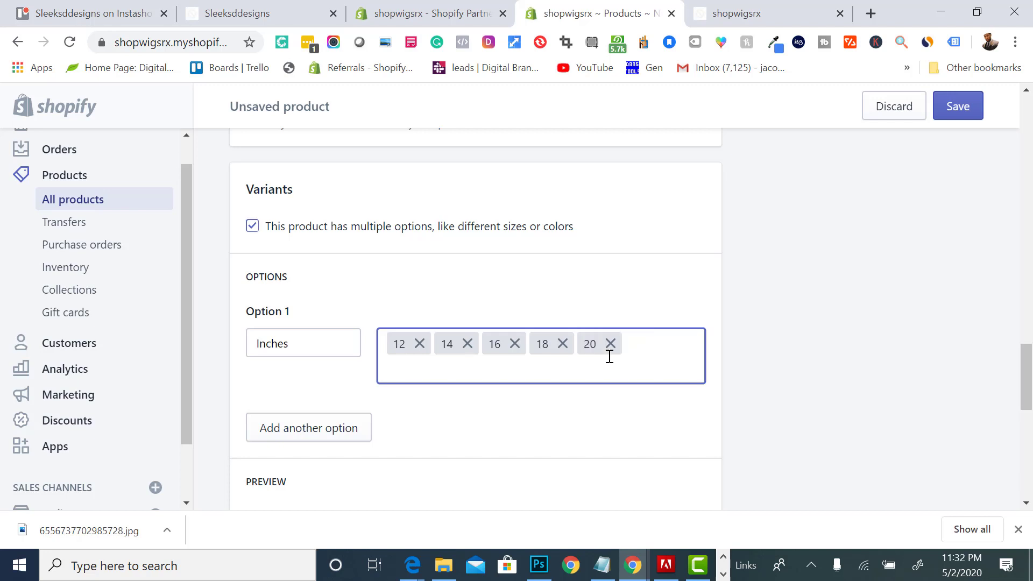
key("Return")
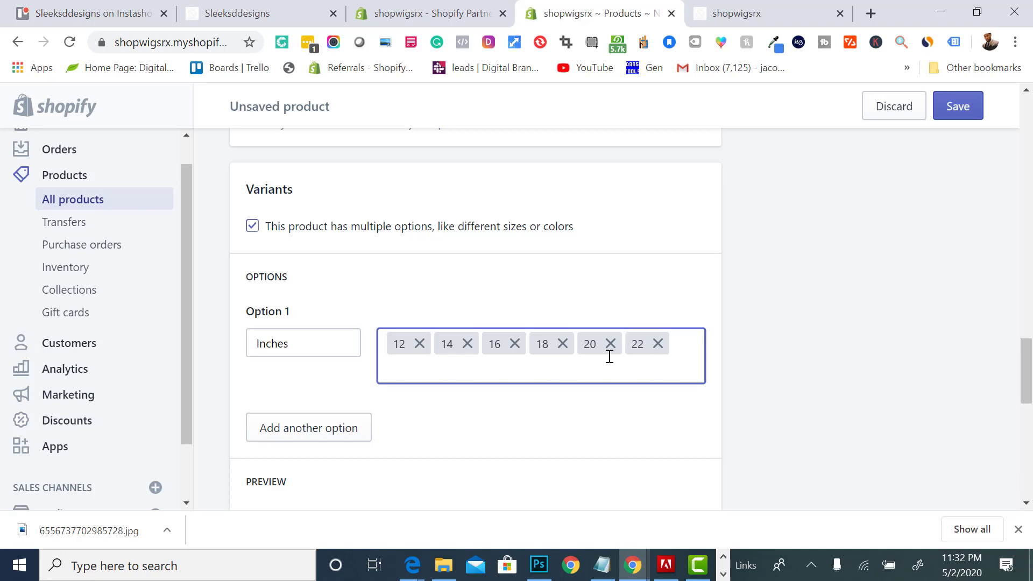
Step: Add a second variant option to the product and name it "Origin"
left_click(313, 421)
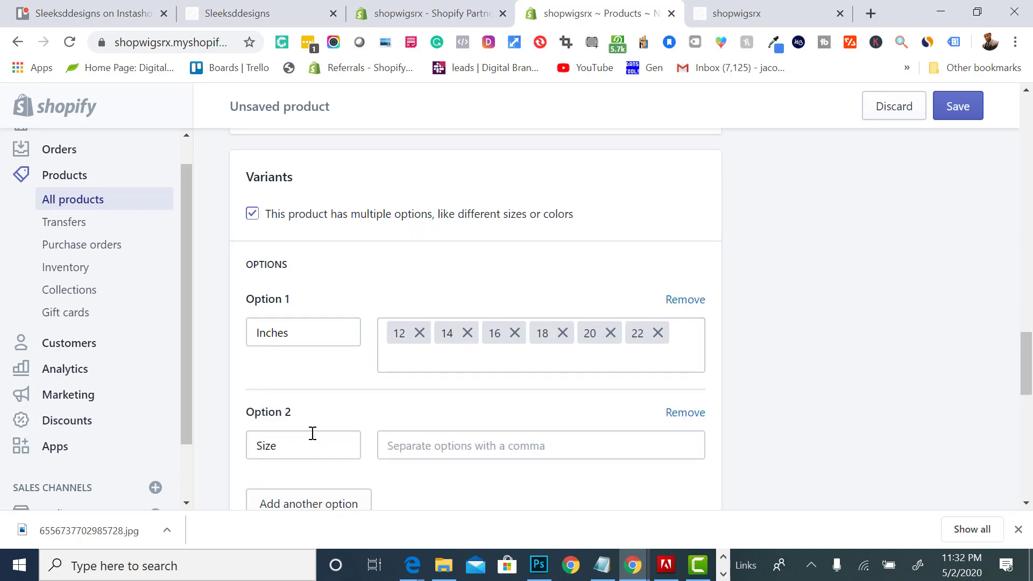
left_click(308, 438)
left_click_drag(307, 438, 233, 441)
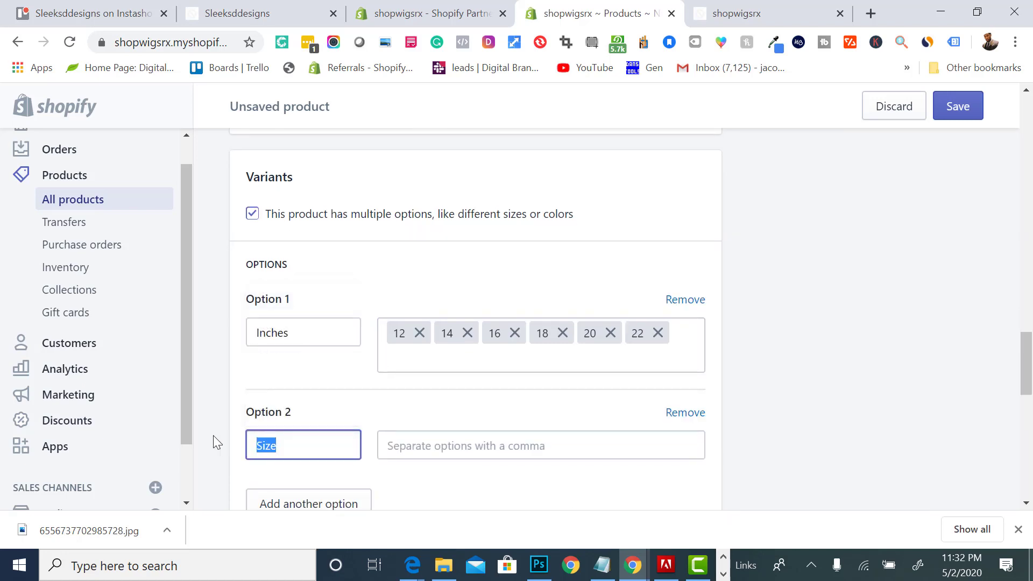
type("Orgin")
key("BackSpace")
key("BackSpace")
key("BackSpace")
type("igin")
Step: Give the Origin option the values Brazilian and Peruvian
left_click(389, 442)
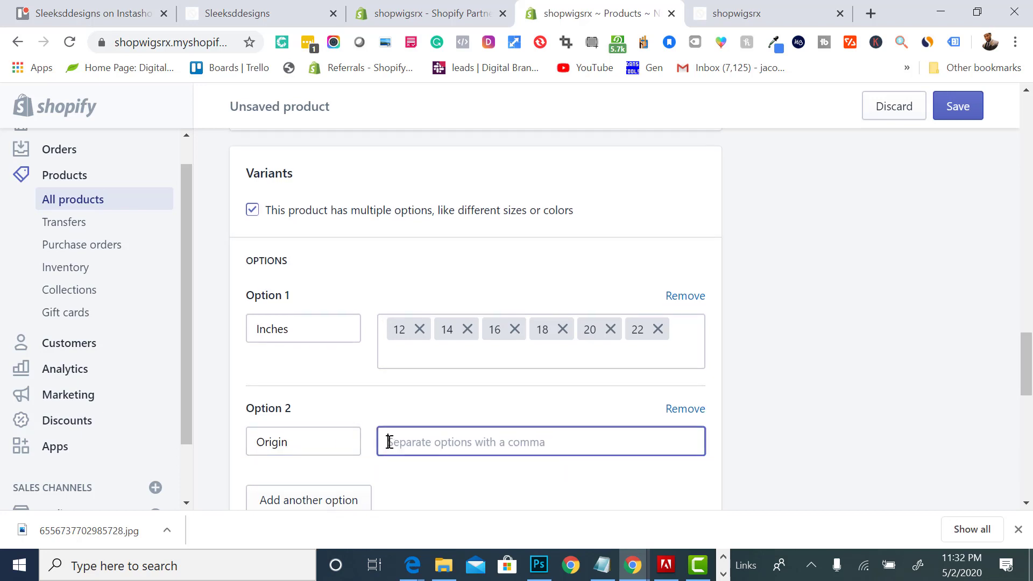
type("Braz")
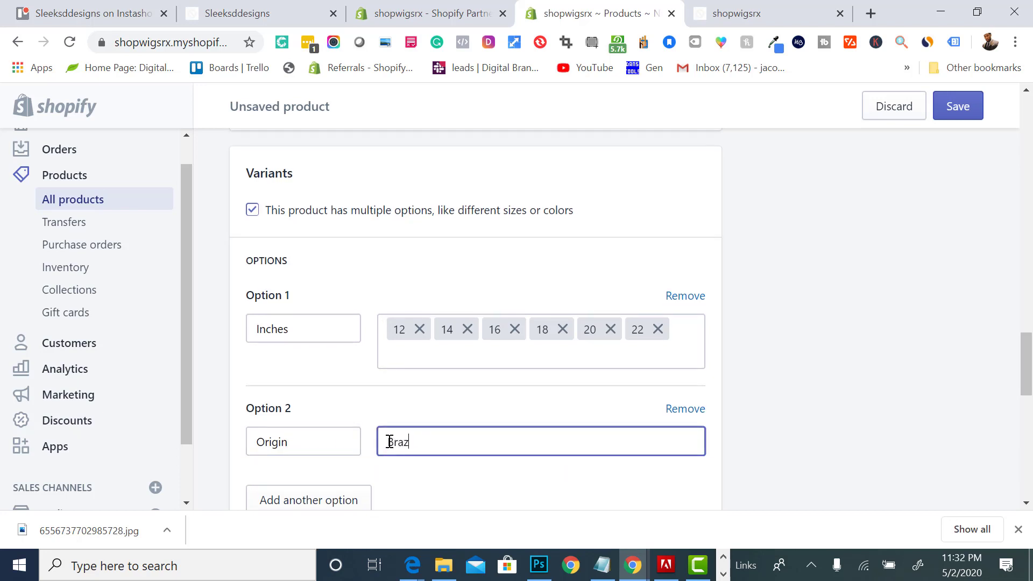
type("ilian")
key("Return")
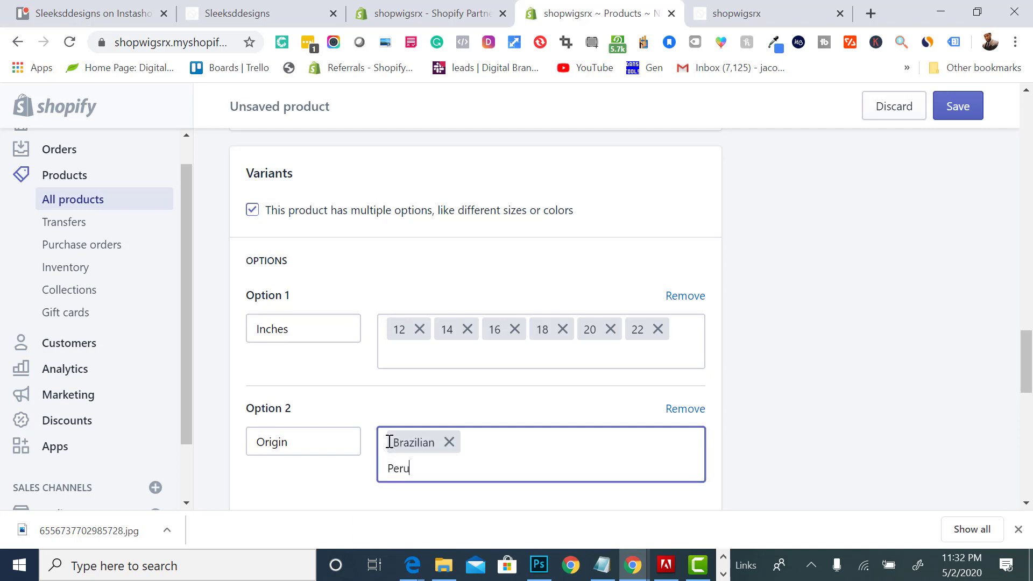
type("Peruvian")
key("Return")
scroll(387, 441, "down", 2)
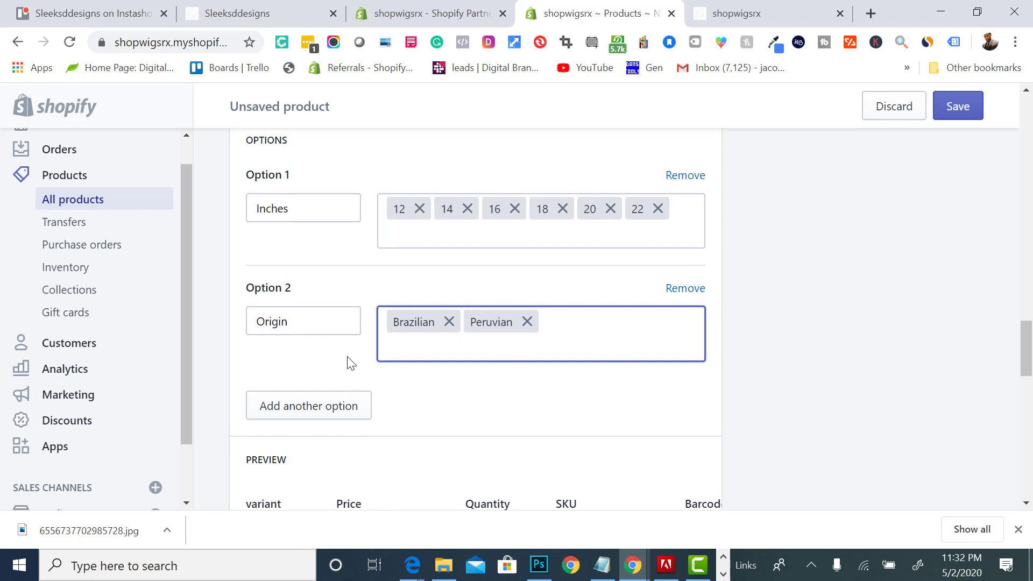
scroll(348, 362, "up", 2)
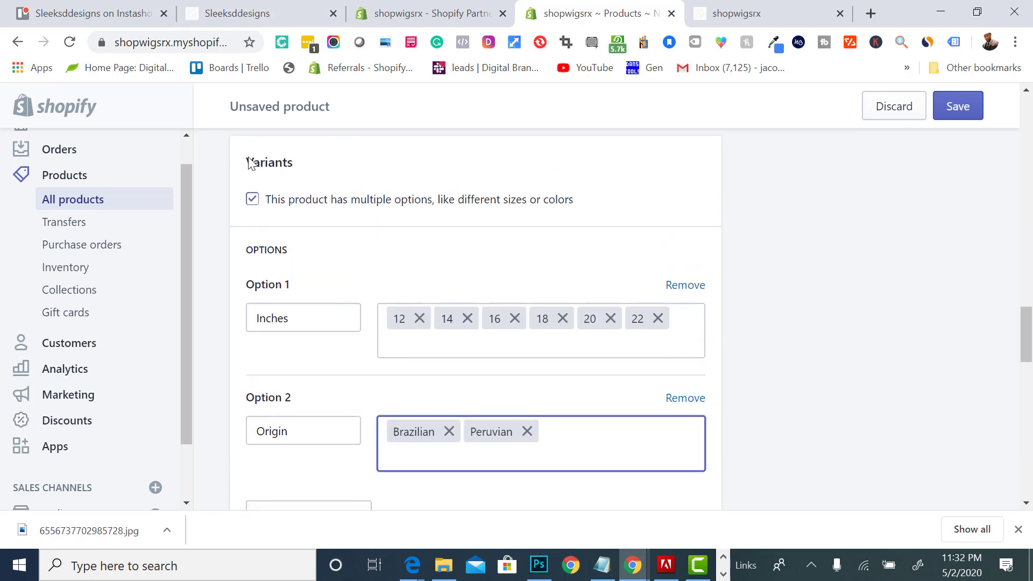
left_click_drag(247, 161, 321, 180)
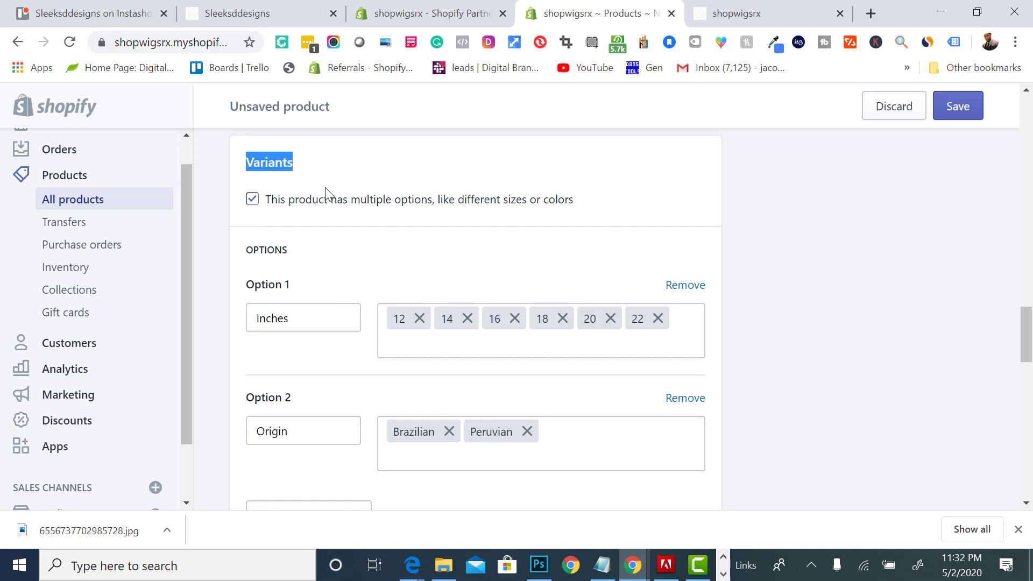
scroll(317, 195, "down", 1)
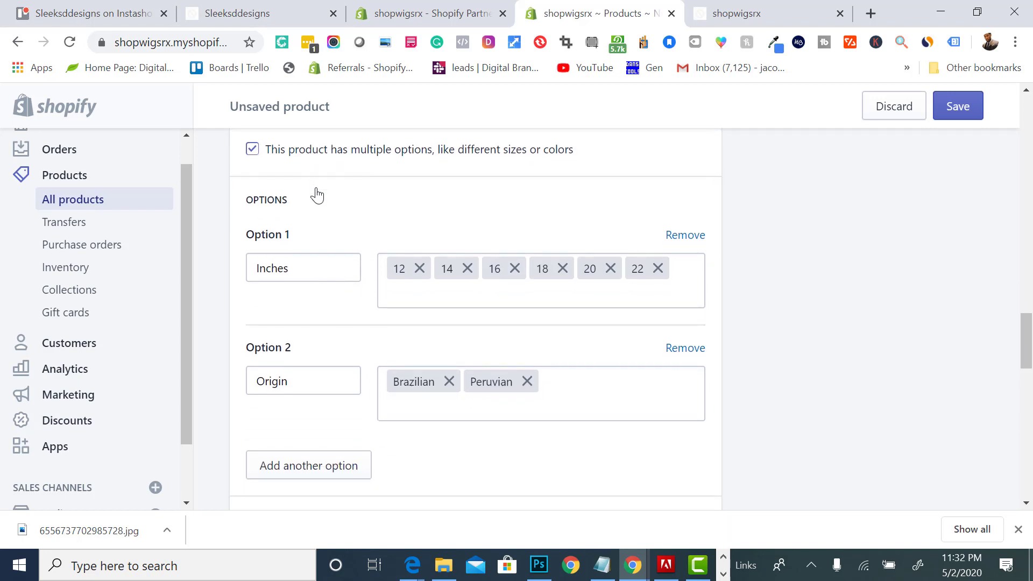
scroll(323, 261, "down", 1)
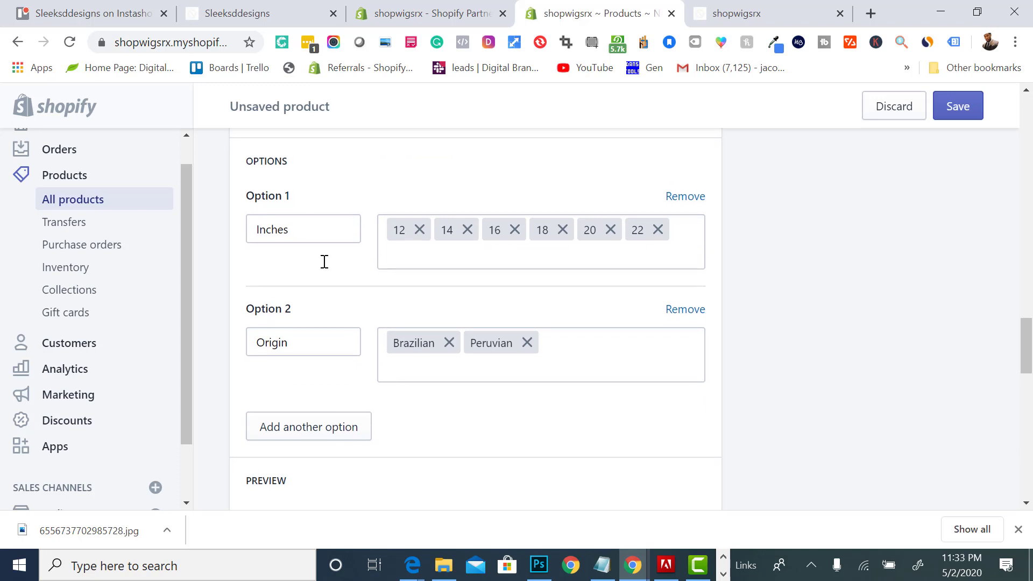
scroll(324, 262, "up", 1)
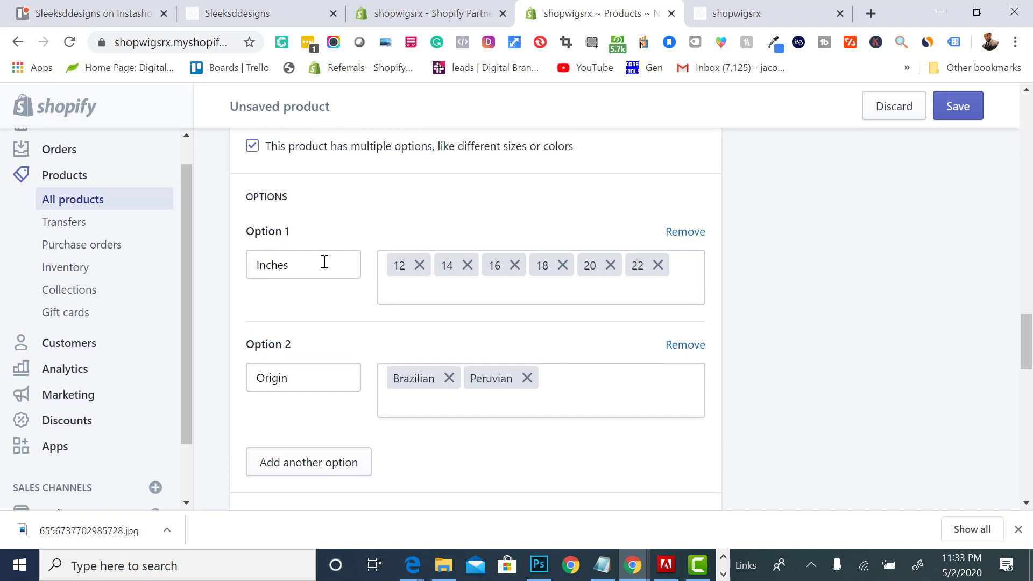
scroll(324, 262, "down", 1)
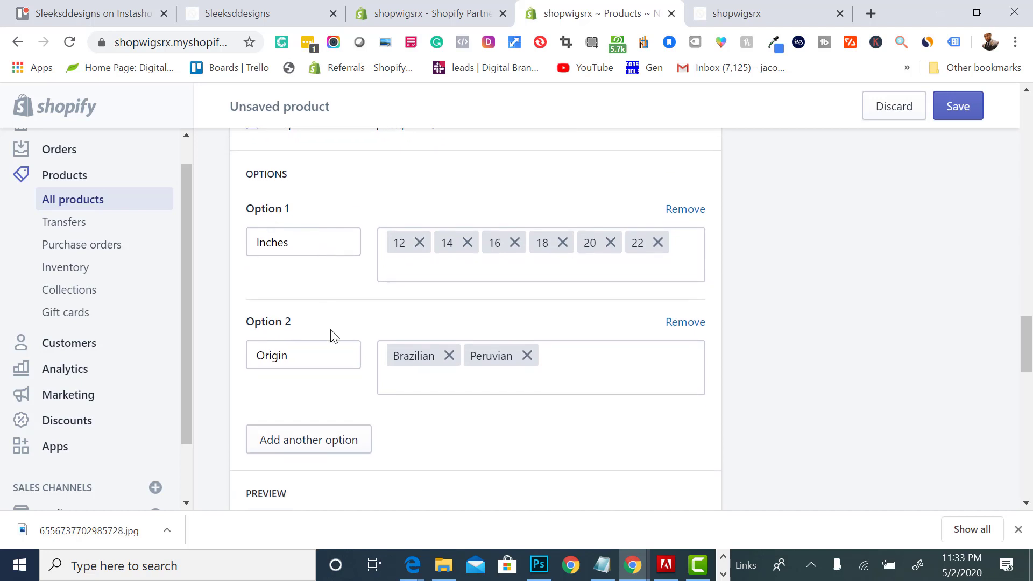
Step: Add a third variant option to the product and name it "Closures"
left_click(354, 444)
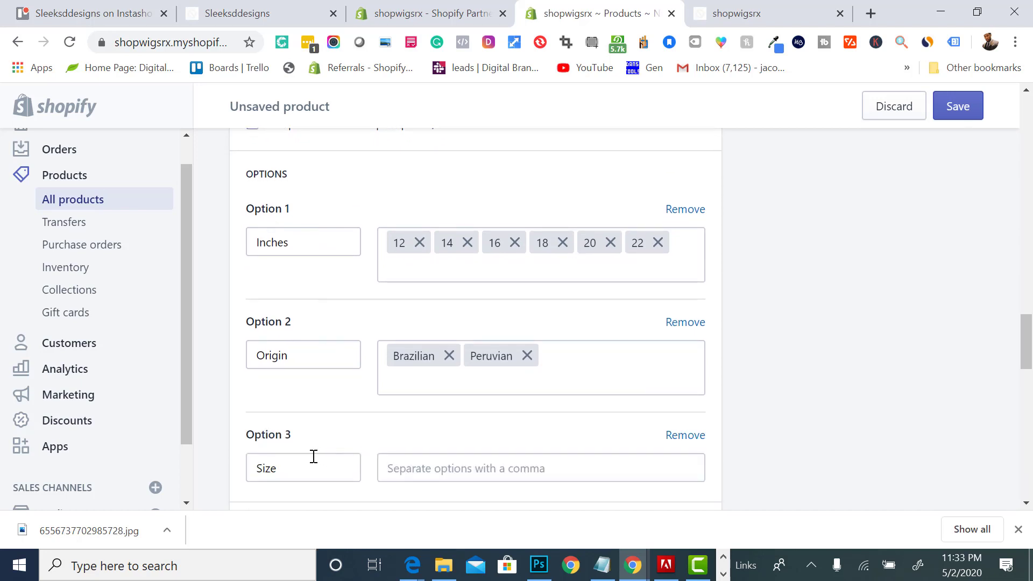
left_click_drag(314, 456, 214, 468)
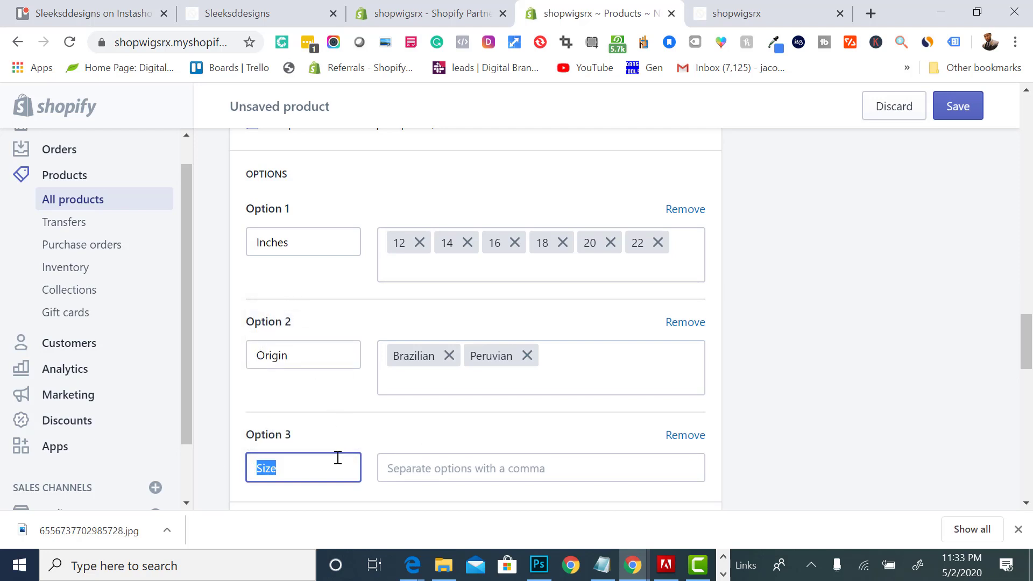
scroll(337, 458, "down", 1)
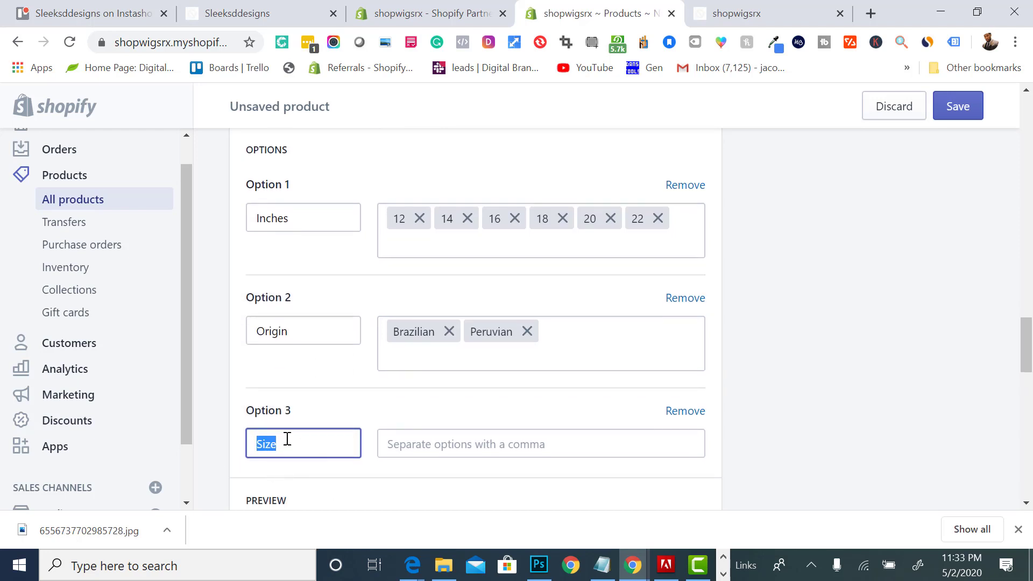
type("Frontal")
key("BackSpace")
key("BackSpace")
key("BackSpace")
key("BackSpace")
type("Closyre")
Step: Give the Closures option the values Frontal and Closure
left_click(408, 443)
type("Fro")
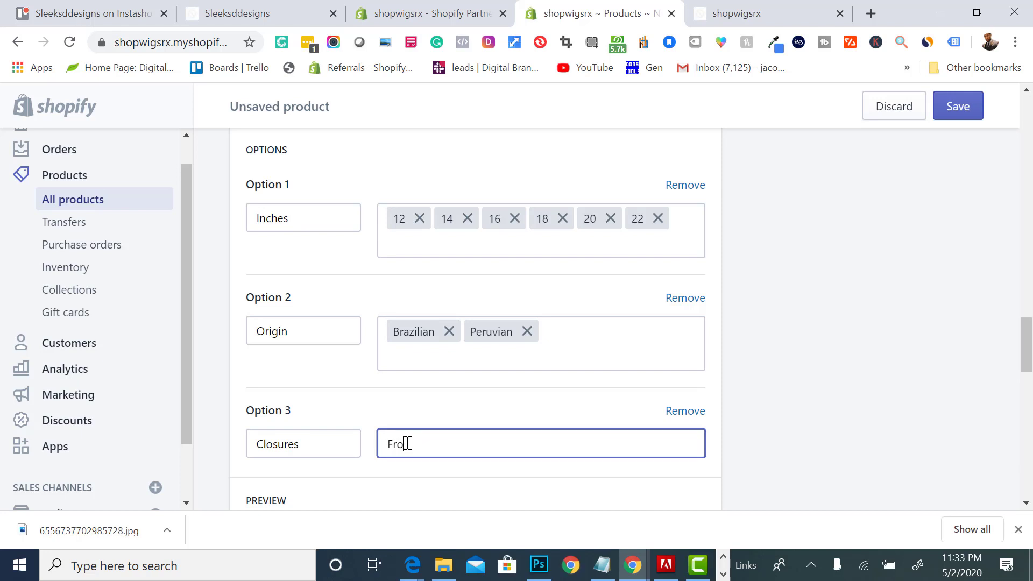
type("ntal")
key("Return")
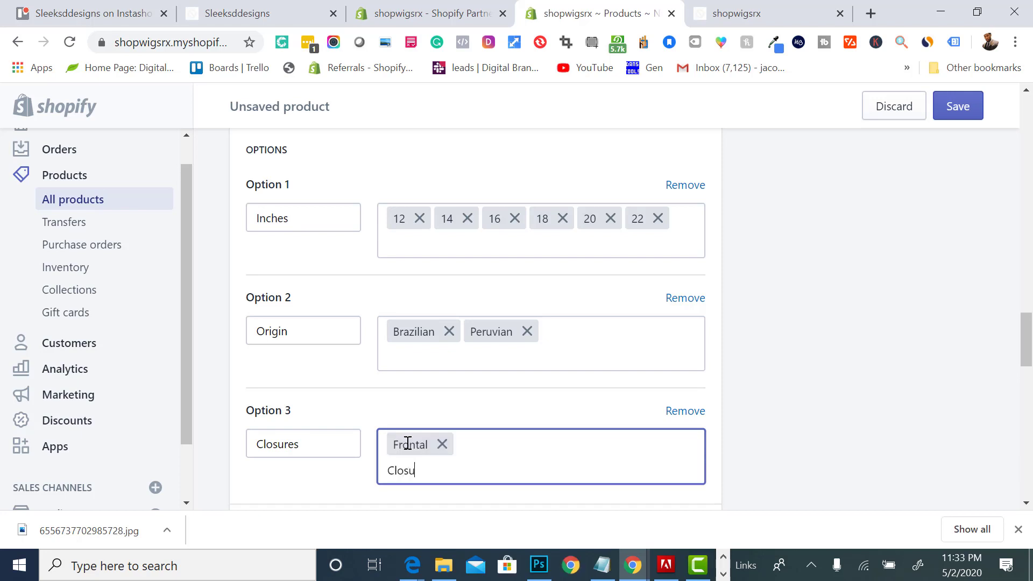
type("Closure")
key("Return")
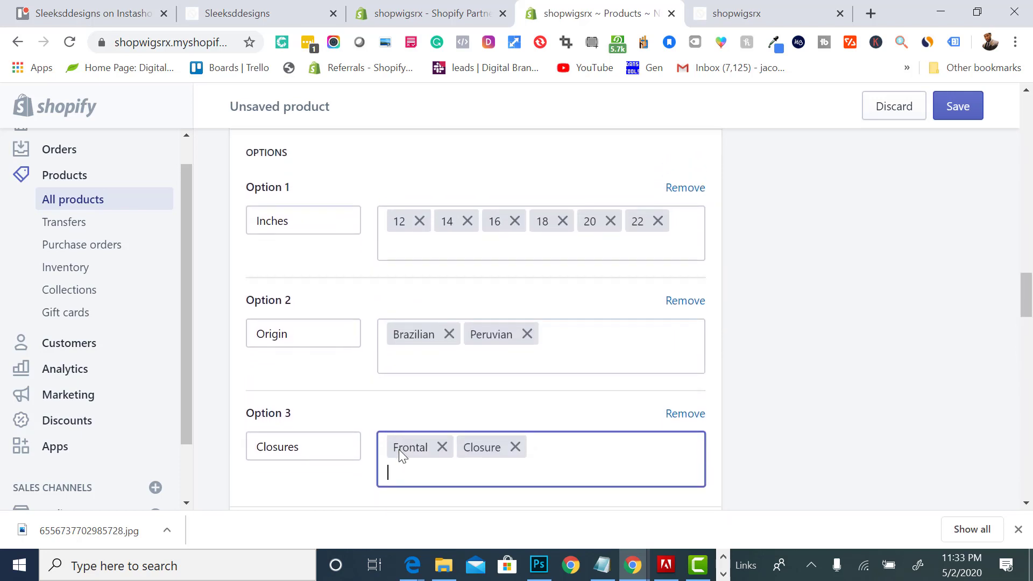
Step: Add the value Indian to the Origin option
left_click(556, 338)
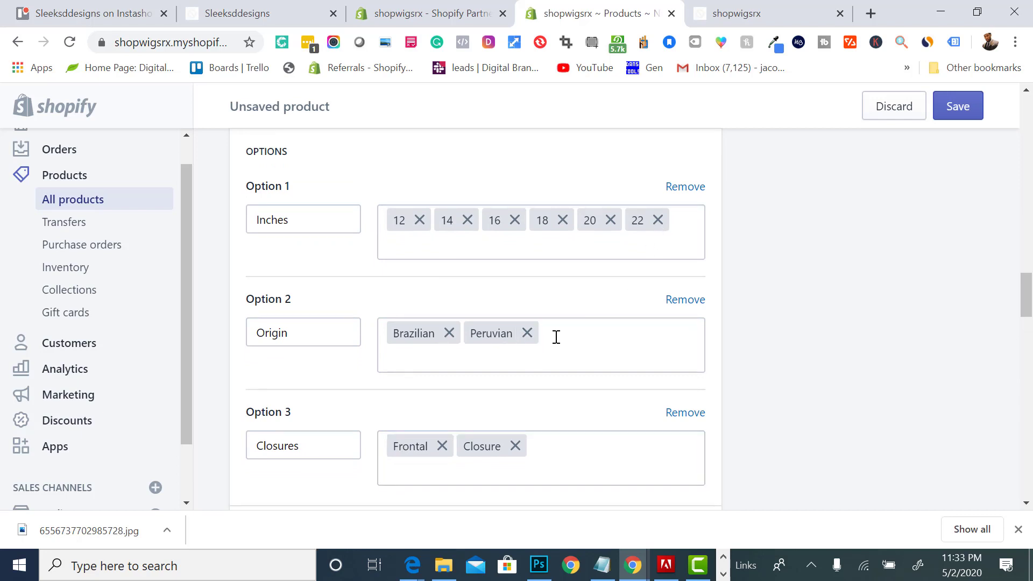
type("In")
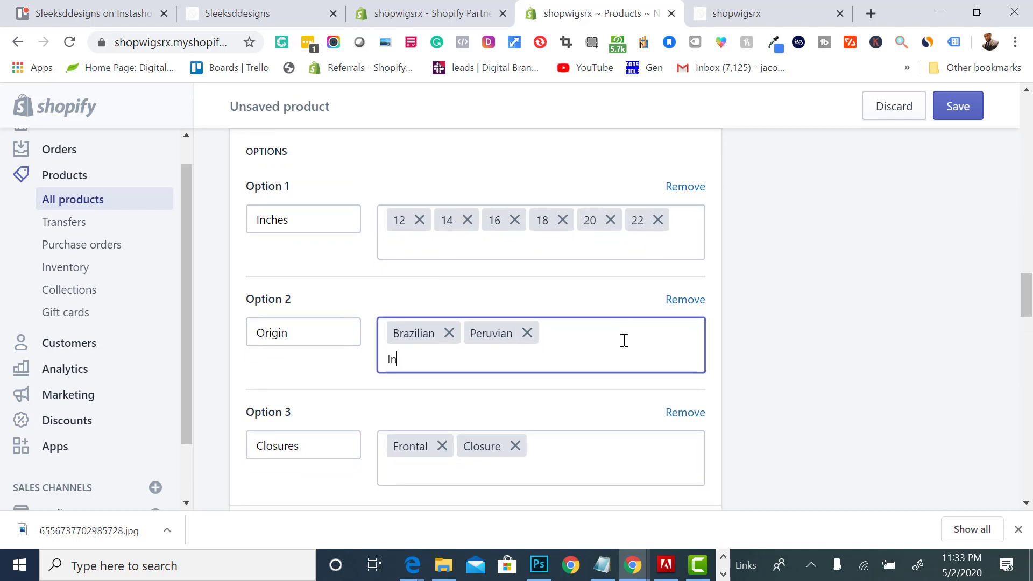
type("dian")
key("Return")
Step: Check the variant options and their preview, and save the new product
scroll(624, 340, "down", 4)
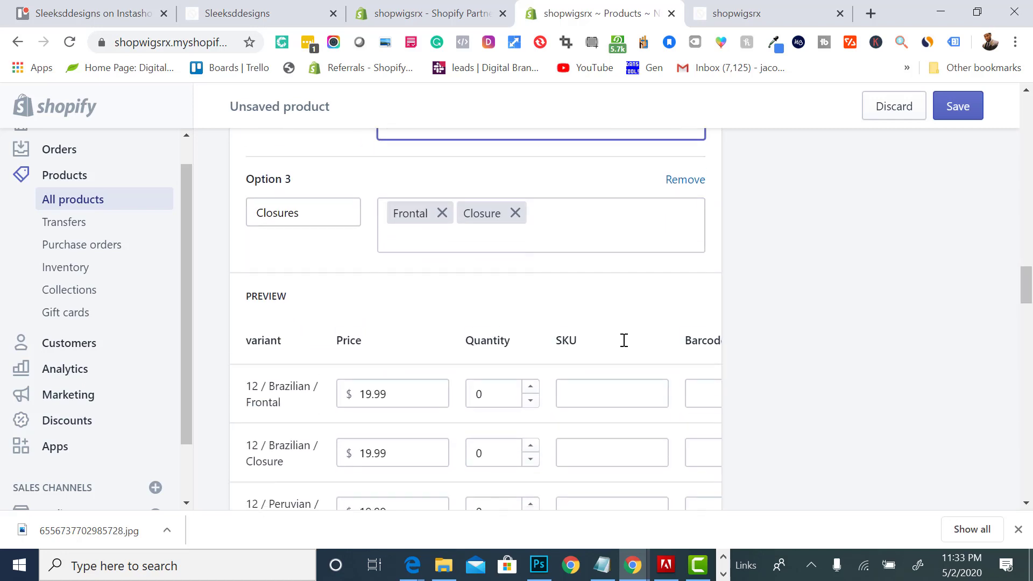
scroll(623, 339, "up", 3)
scroll(909, 250, "up", 3)
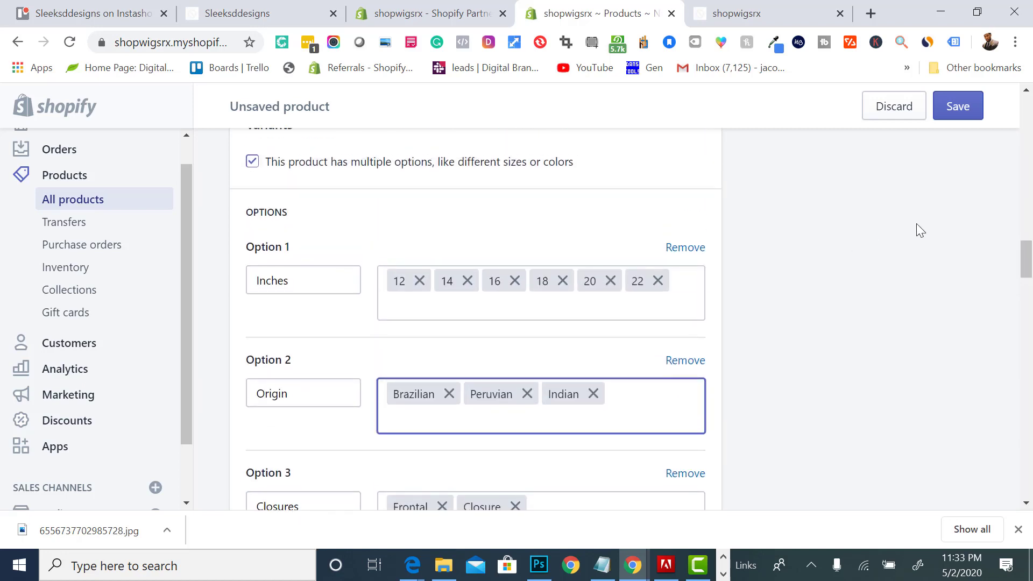
scroll(916, 224, "down", 1)
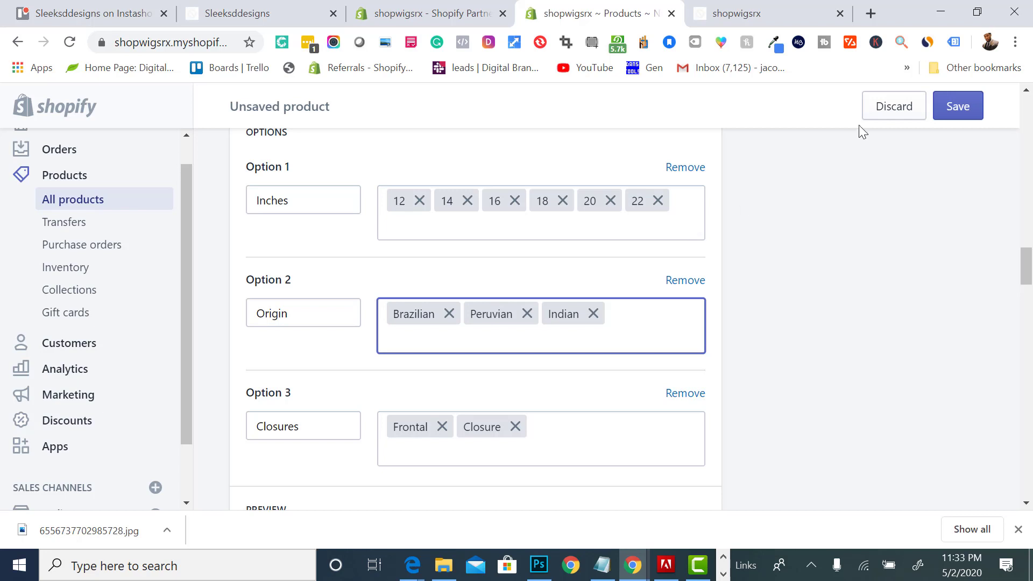
left_click(673, 227)
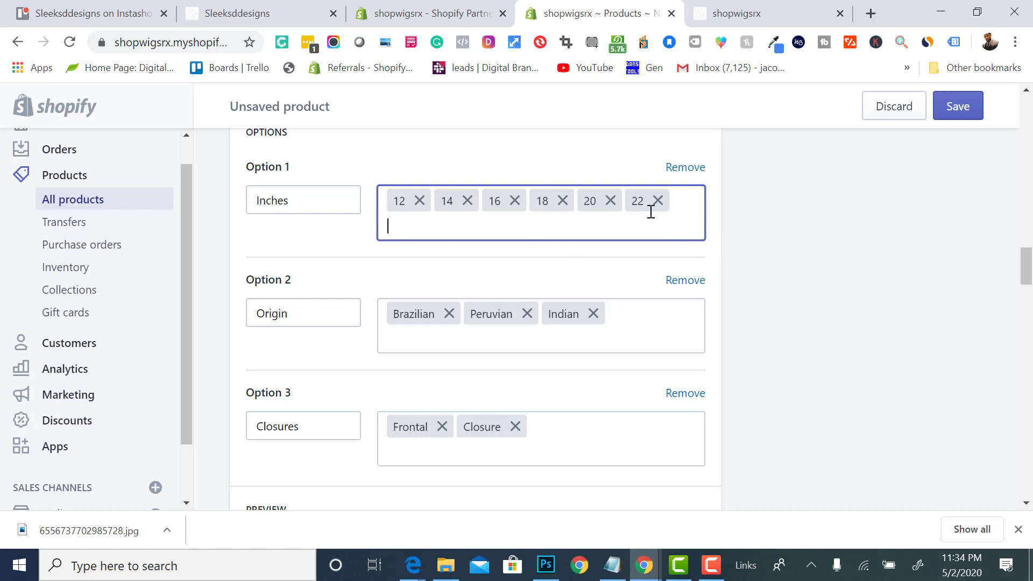
left_click(951, 121)
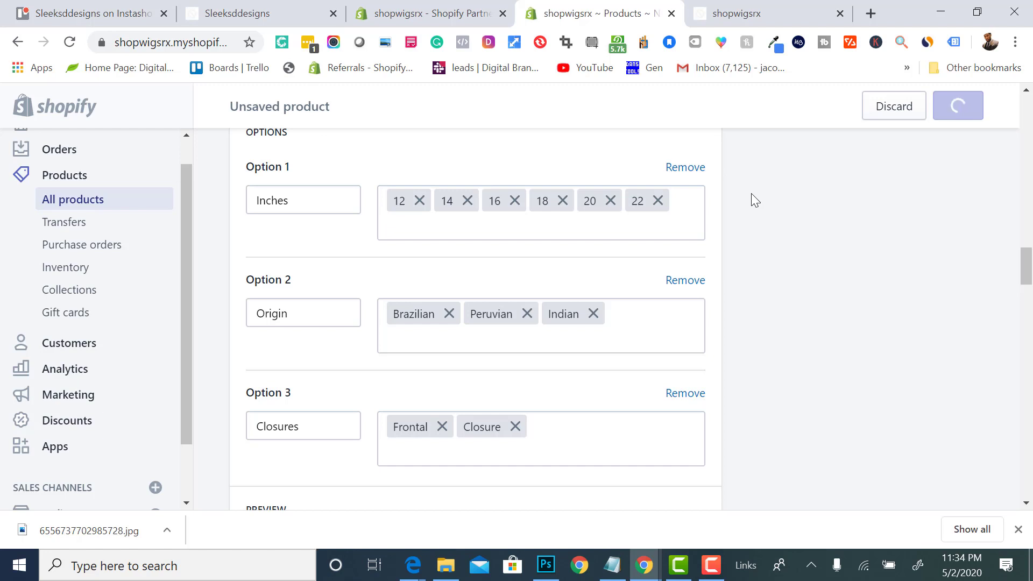
Step: Review the saved product's variants and the available variant actions, and open the form for adding another variant
scroll(752, 193, "down", 8)
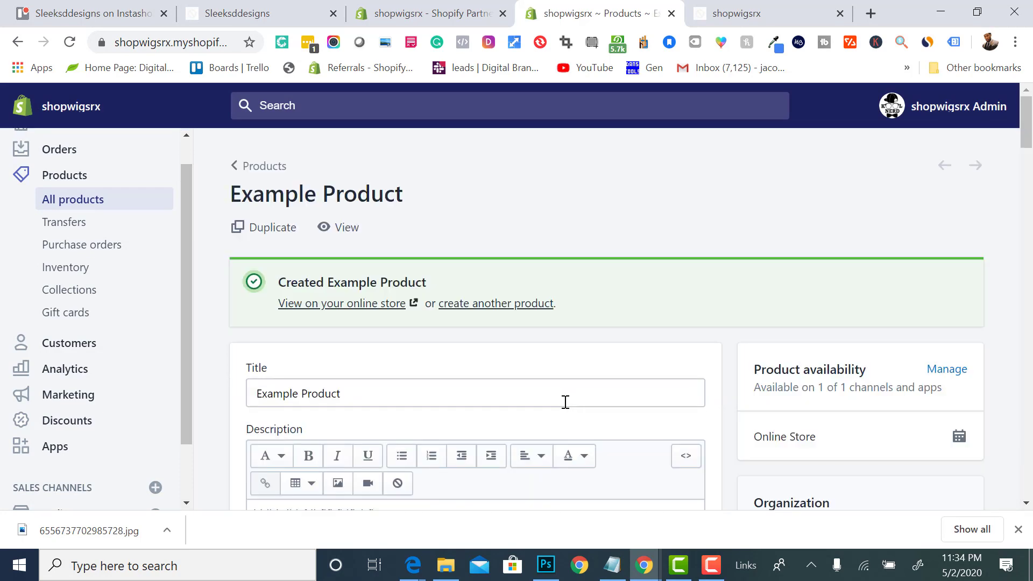
scroll(567, 403, "down", 10)
scroll(566, 403, "down", 1)
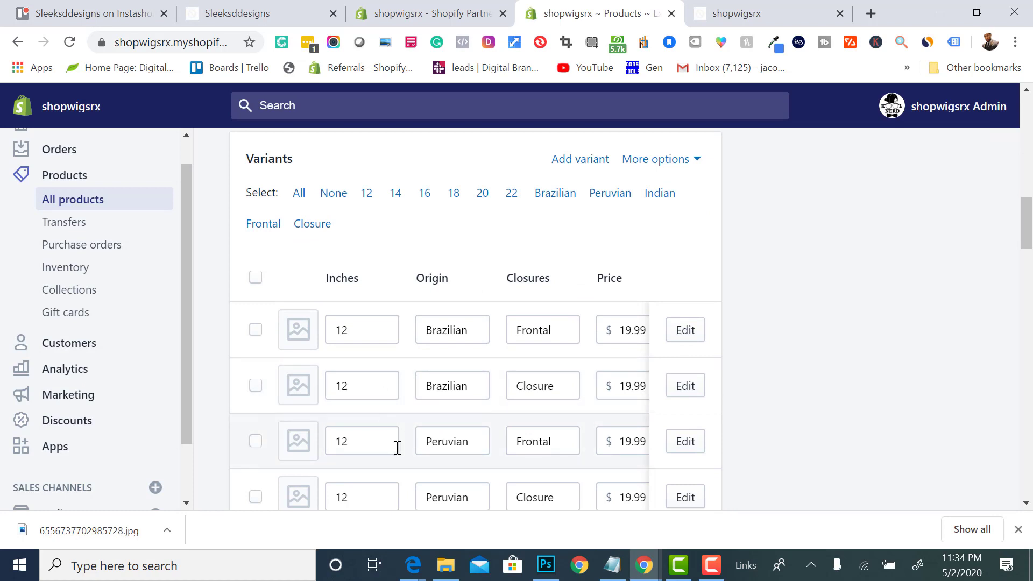
scroll(544, 388, "down", 2)
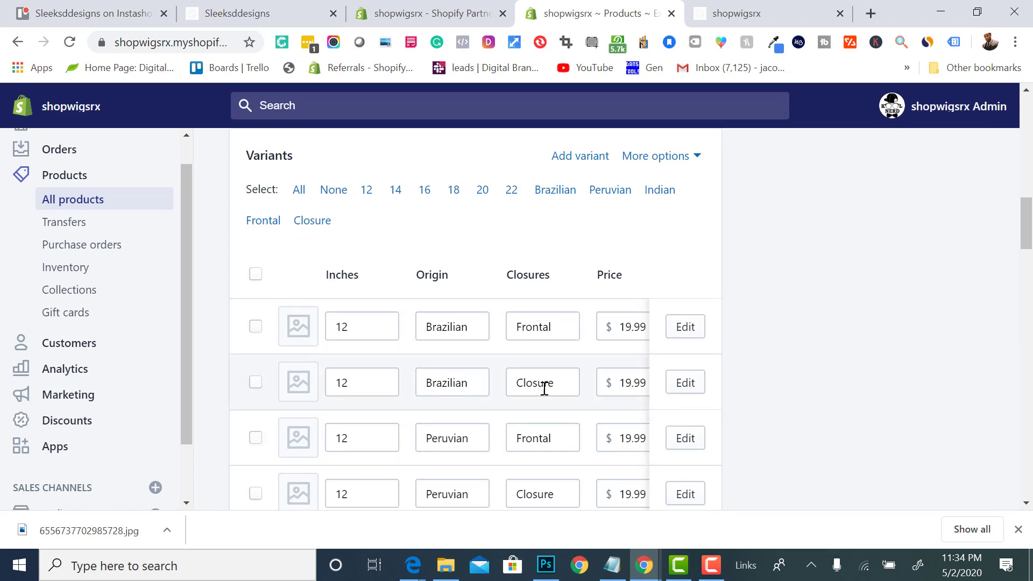
scroll(544, 388, "up", 3)
scroll(544, 388, "up", 2)
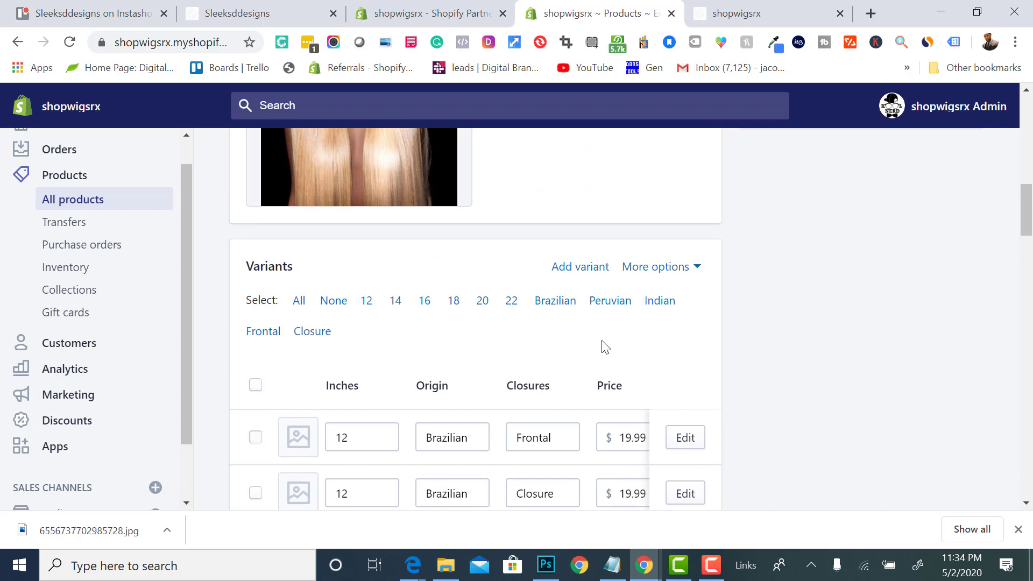
left_click(658, 269)
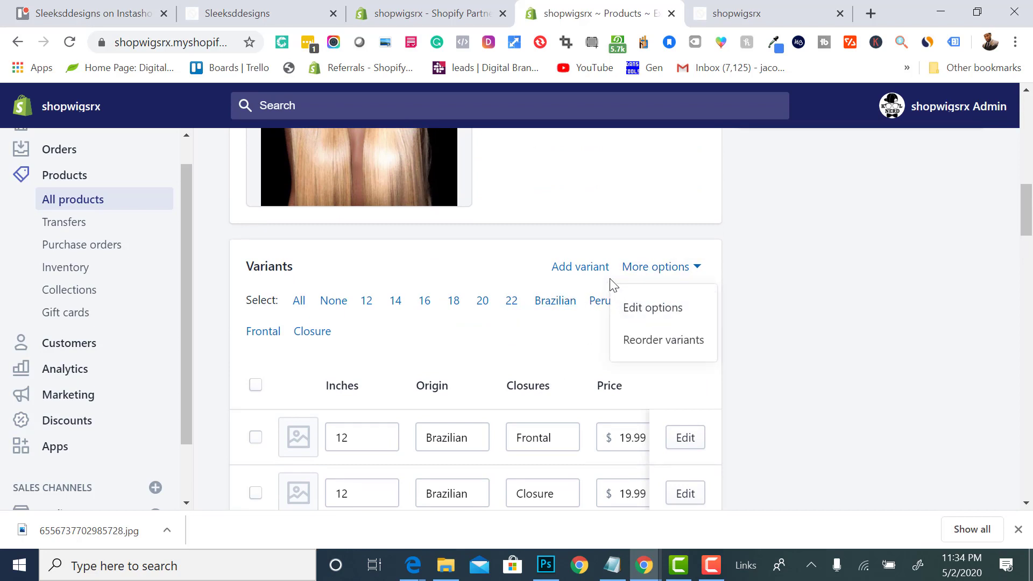
left_click(590, 270)
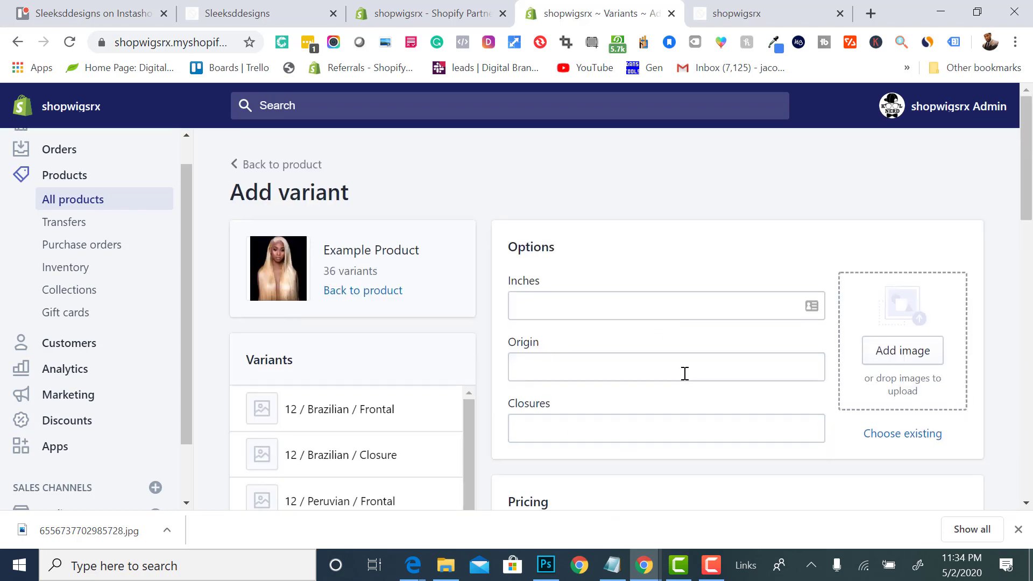
Step: Return to the product, select all of its variants, and review the bulk actions available for them
left_click(294, 170)
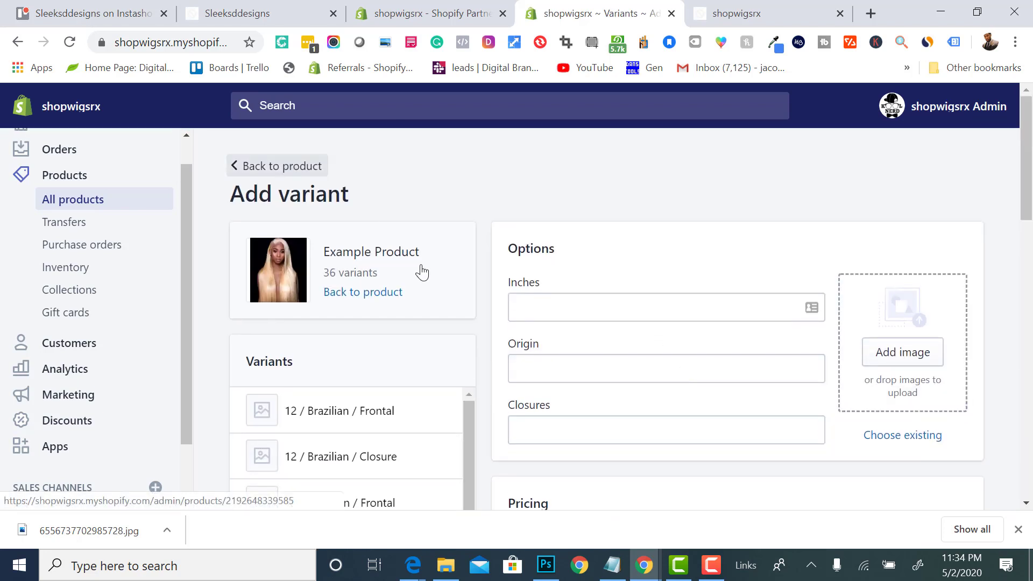
scroll(672, 392, "down", 12)
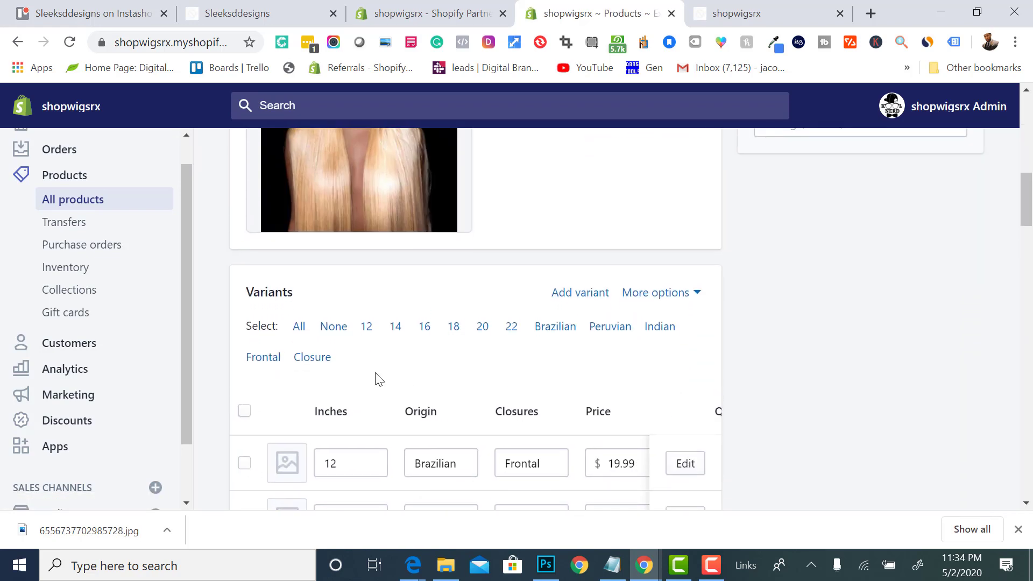
left_click(247, 415)
scroll(247, 415, "down", 1)
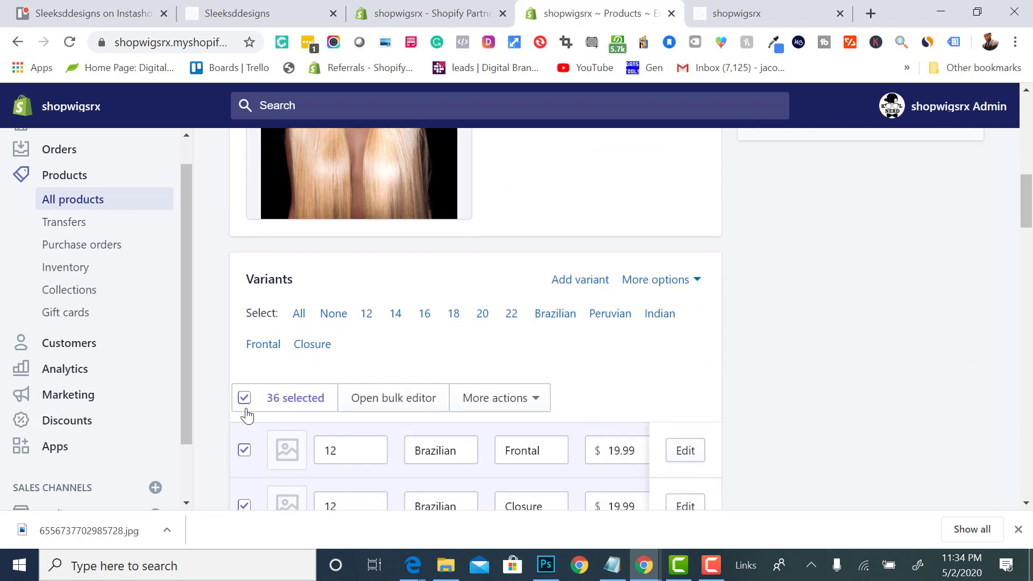
left_click(477, 371)
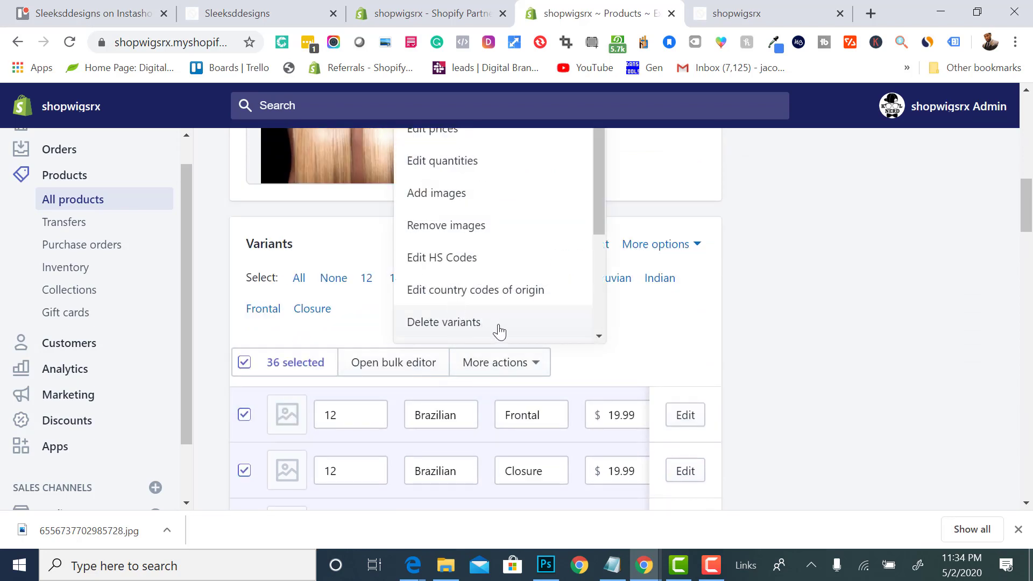
left_click(654, 334)
scroll(653, 335, "down", 3)
scroll(657, 335, "right", 1)
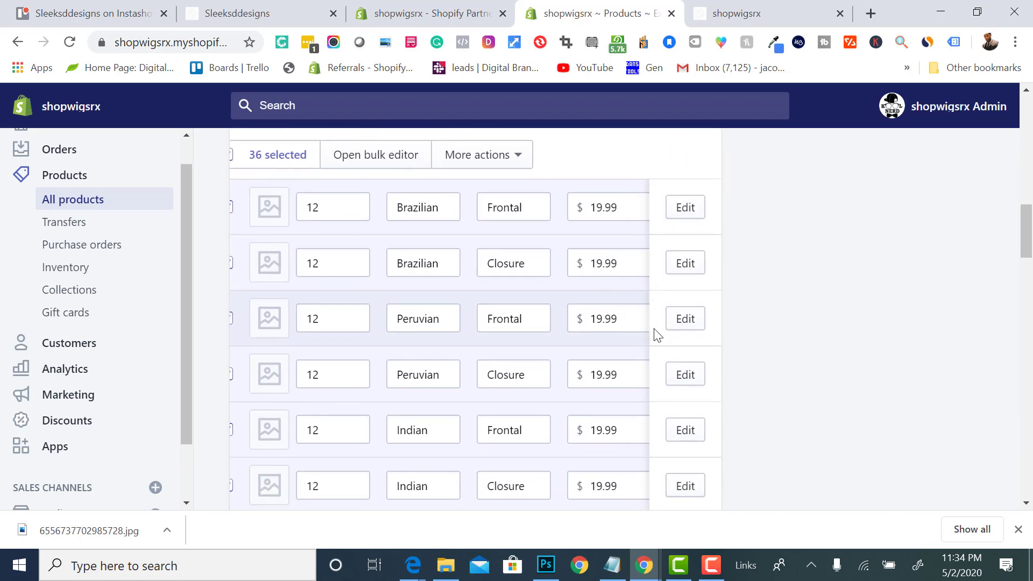
Step: Set the 12-inch Brazilian variant prices to $150 for Frontal and $100 for Closure
scroll(657, 335, "up", 3)
scroll(658, 335, "up", 1)
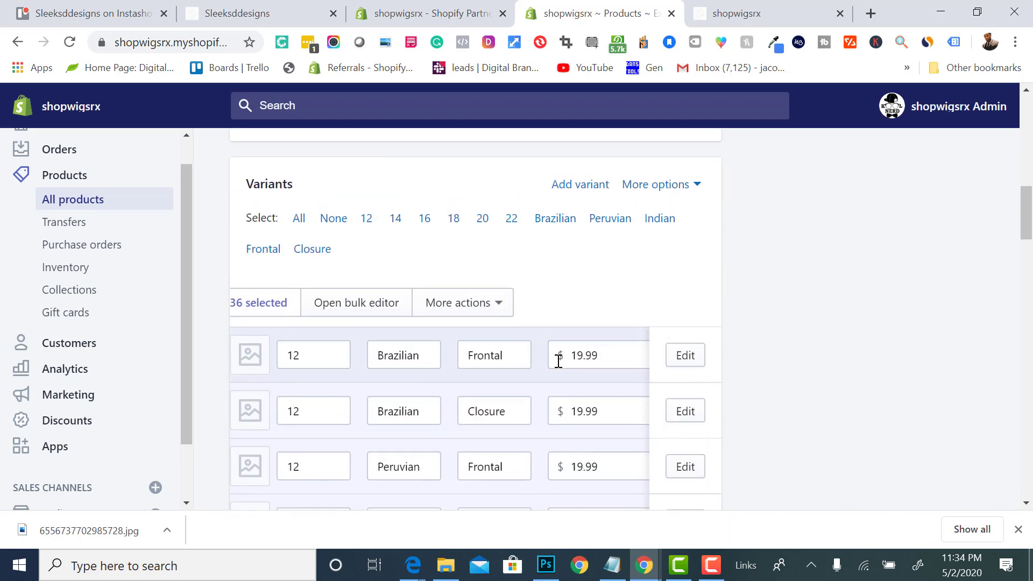
scroll(431, 353, "left", 1)
scroll(468, 367, "right", 2)
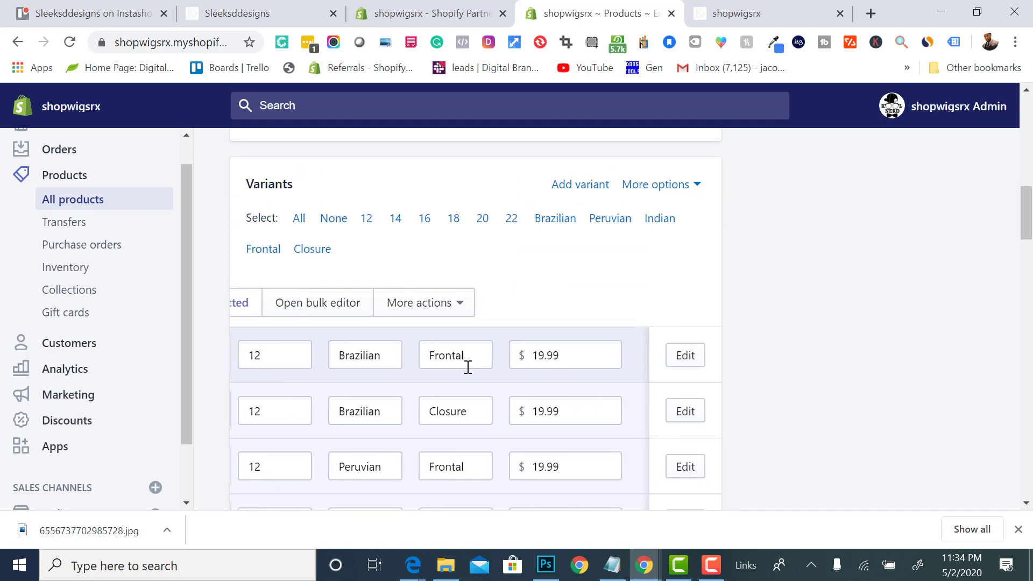
left_click(562, 354)
scroll(562, 354, "down", 1)
scroll(560, 360, "down", 3)
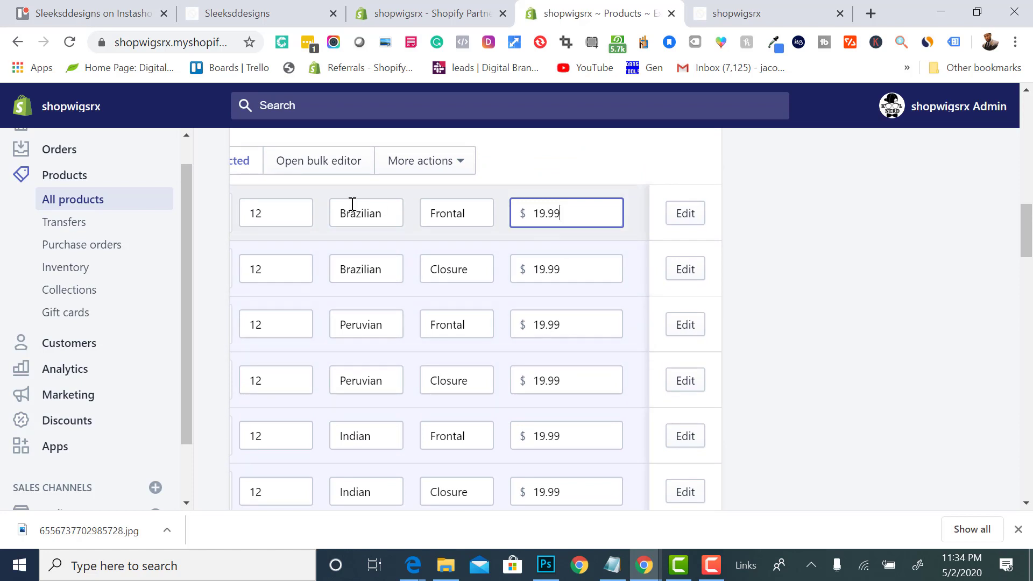
left_click_drag(575, 212, 484, 203)
type("150")
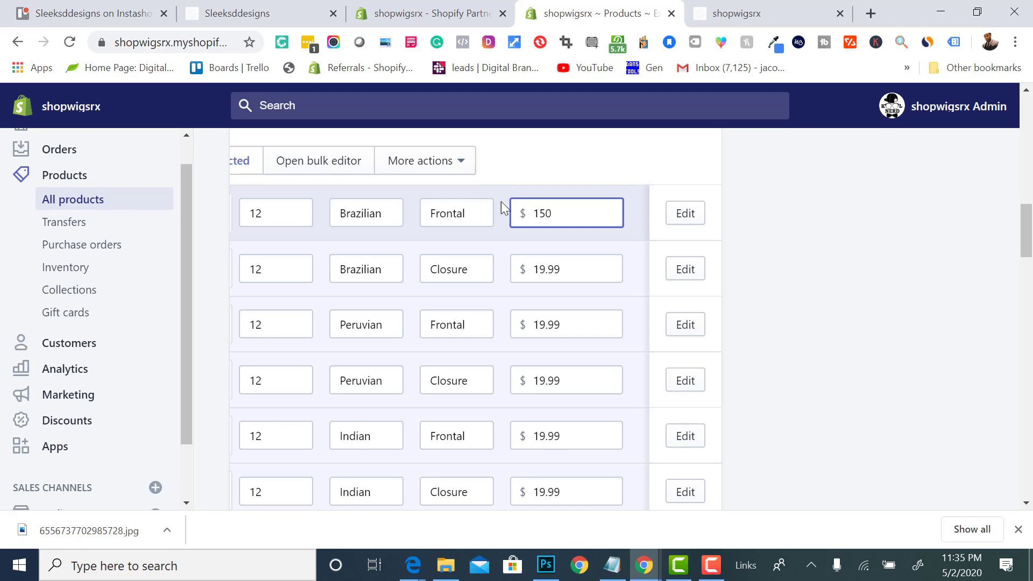
left_click(582, 269)
left_click_drag(581, 269, 522, 270)
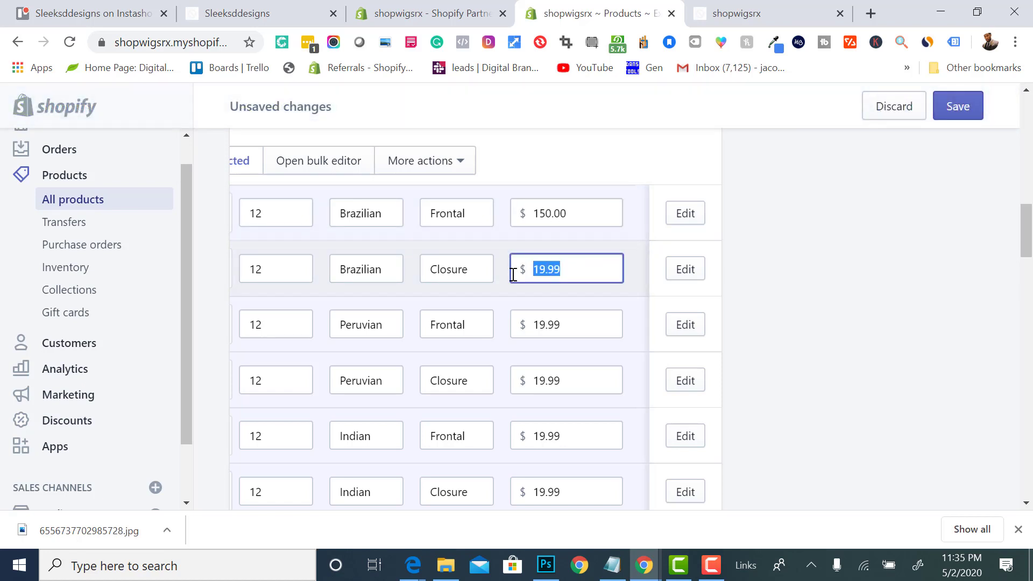
type("100")
Step: Set the 12-inch Peruvian variant prices to $150 for Frontal and $100 for Closure
left_click(583, 322)
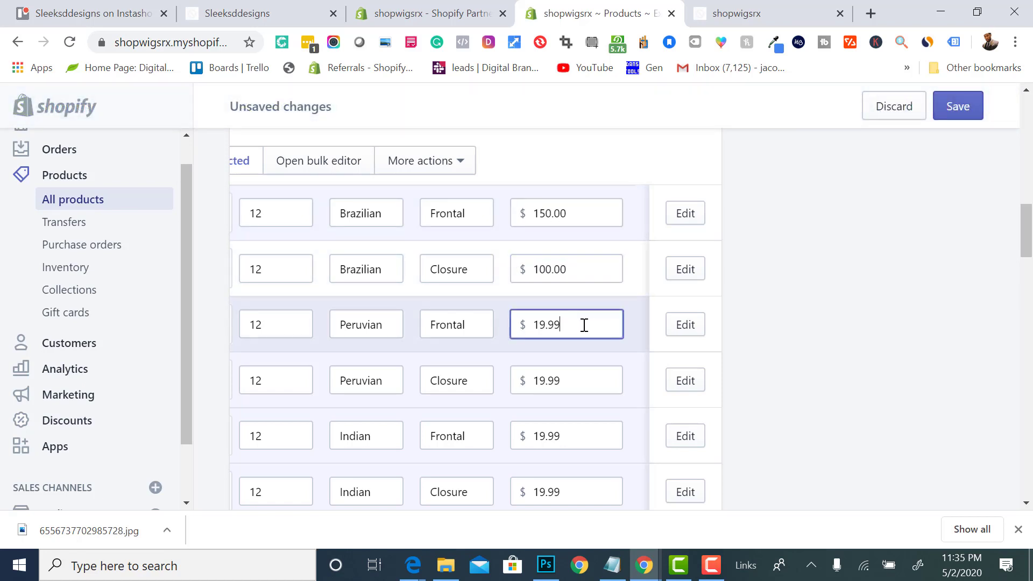
left_click_drag(583, 323, 516, 323)
type("150")
left_click_drag(572, 381, 522, 376)
type("1")
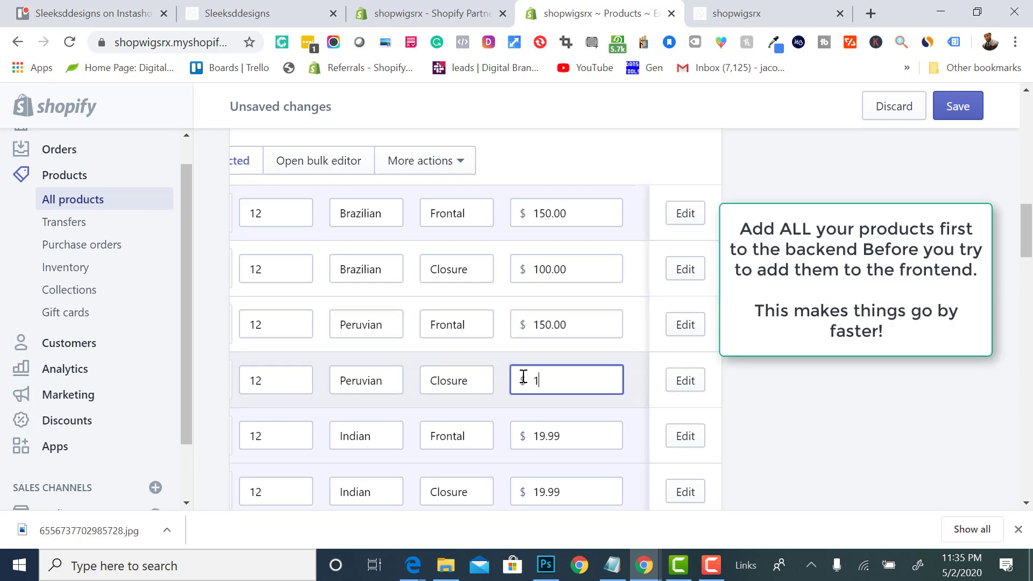
type("00")
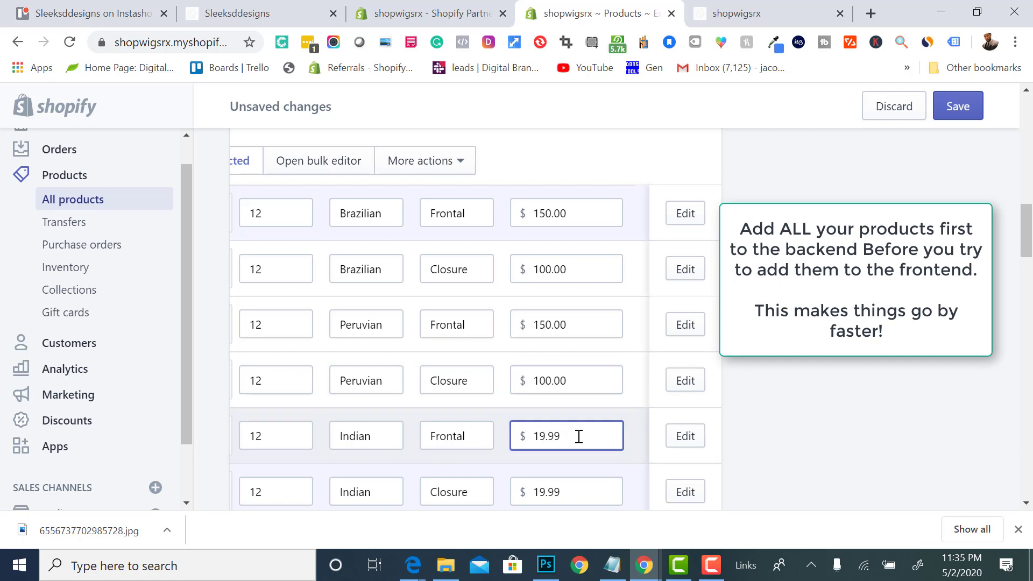
Step: Set the 12-inch Indian variant prices to $200 for Frontal and $175 for Closure
key("BackSpace")
type("200")
scroll(505, 434, "down", 1)
left_click(553, 420)
double_click(535, 422)
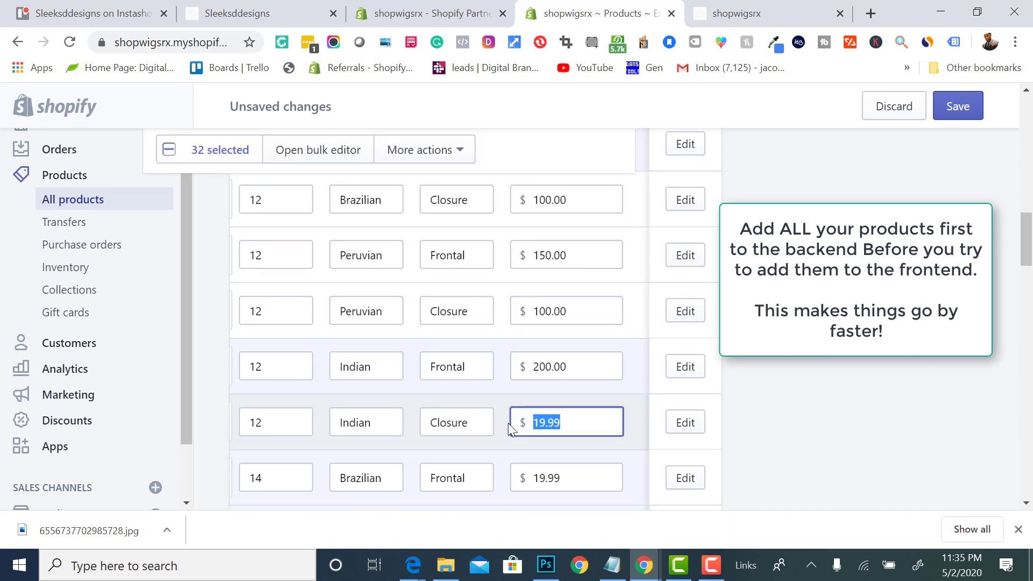
type("1")
key("BackSpace")
type("175")
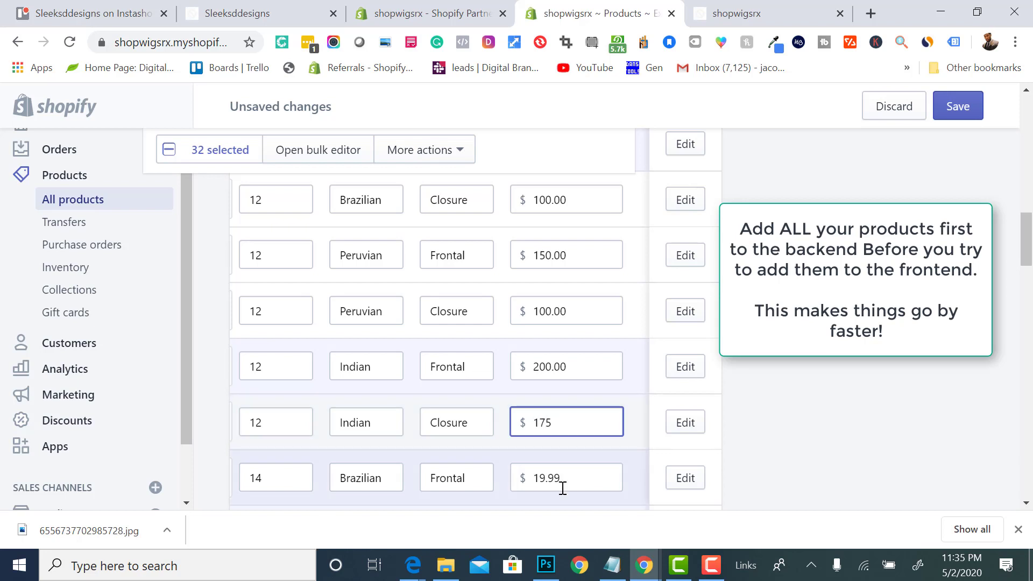
left_click(560, 481)
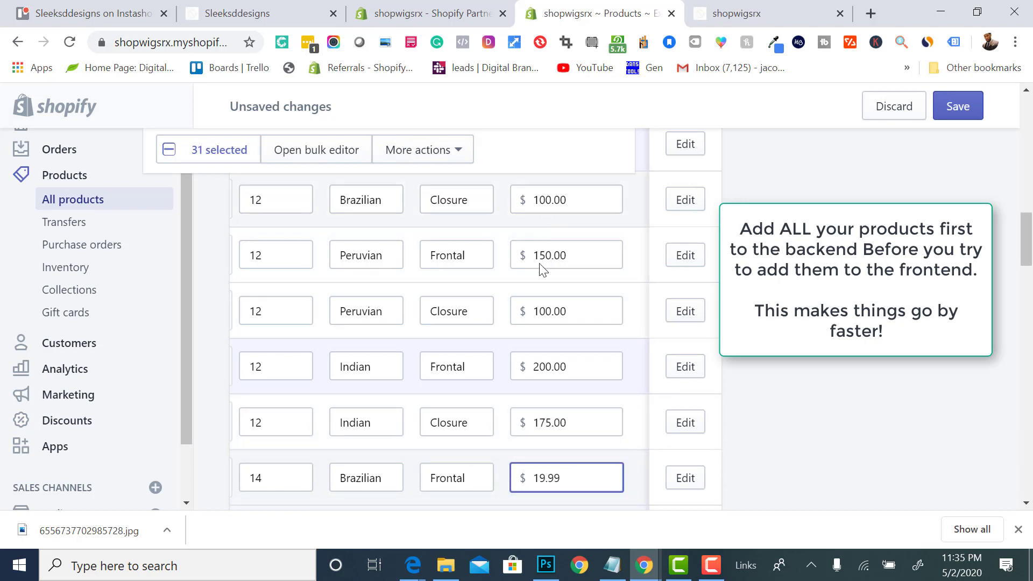
Step: Save the product with its updated variant prices
scroll(540, 269, "up", 1)
scroll(632, 196, "up", 7)
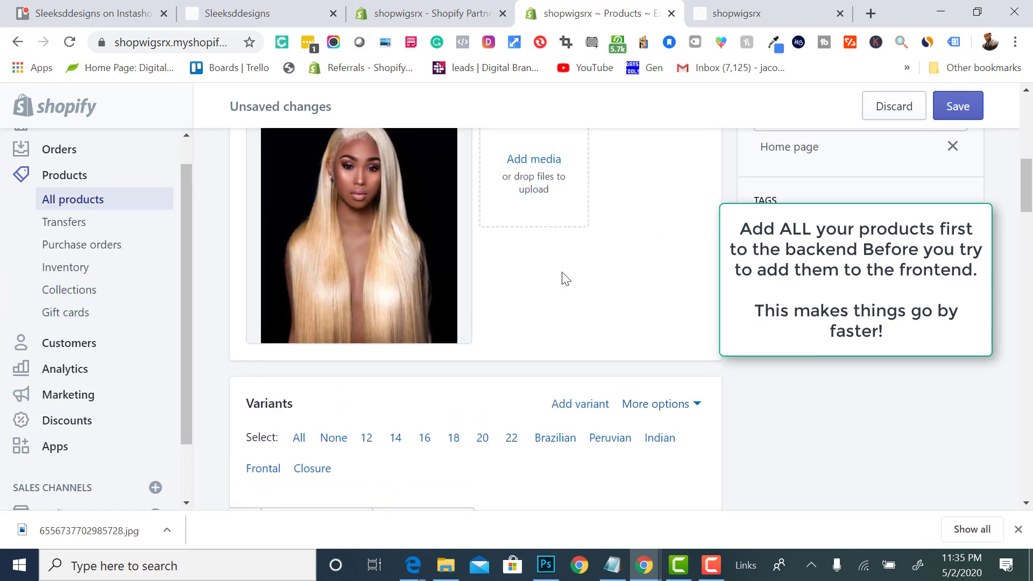
left_click(943, 111)
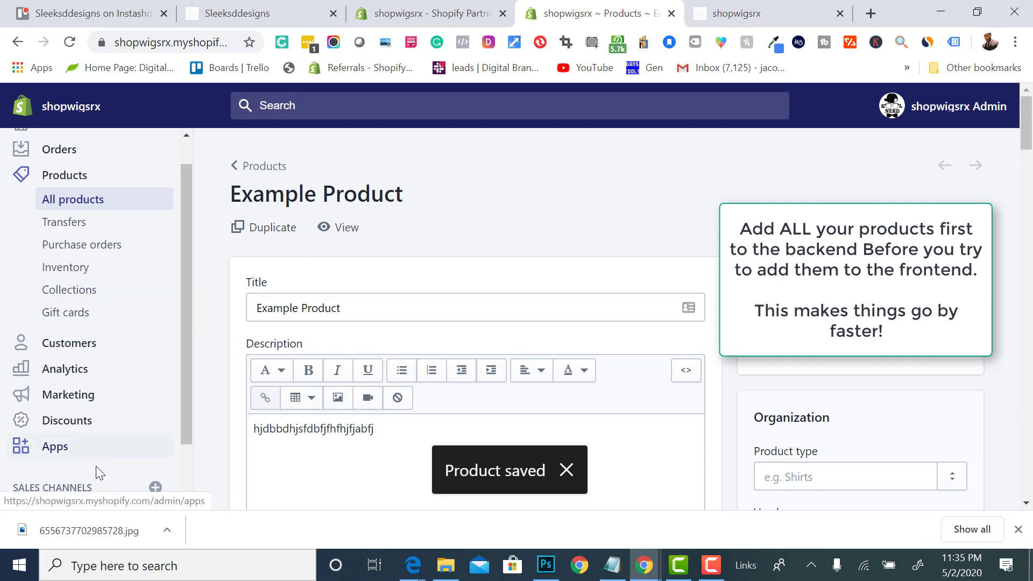
Step: Open the online store's theme customizer and go to the Home Page section settings
scroll(46, 463, "down", 2)
left_click(60, 461)
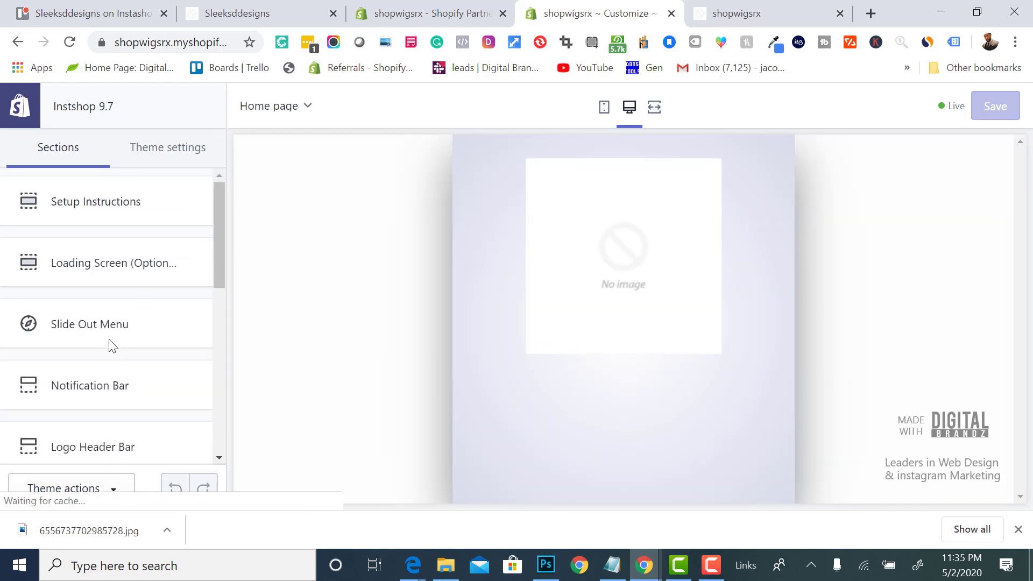
scroll(109, 341, "down", 1)
scroll(109, 342, "down", 2)
scroll(109, 342, "up", 3)
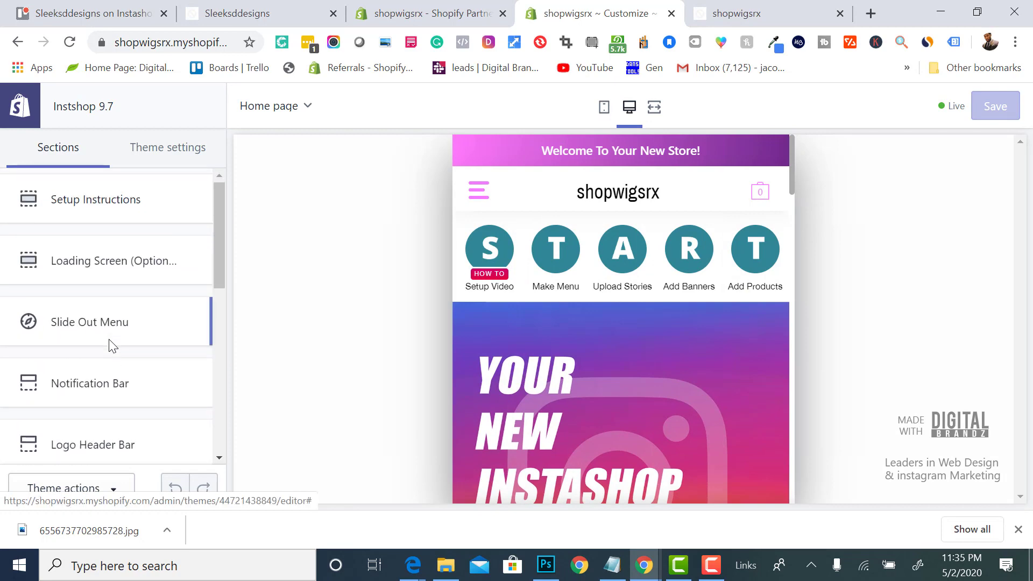
scroll(109, 342, "down", 2)
scroll(109, 344, "down", 3)
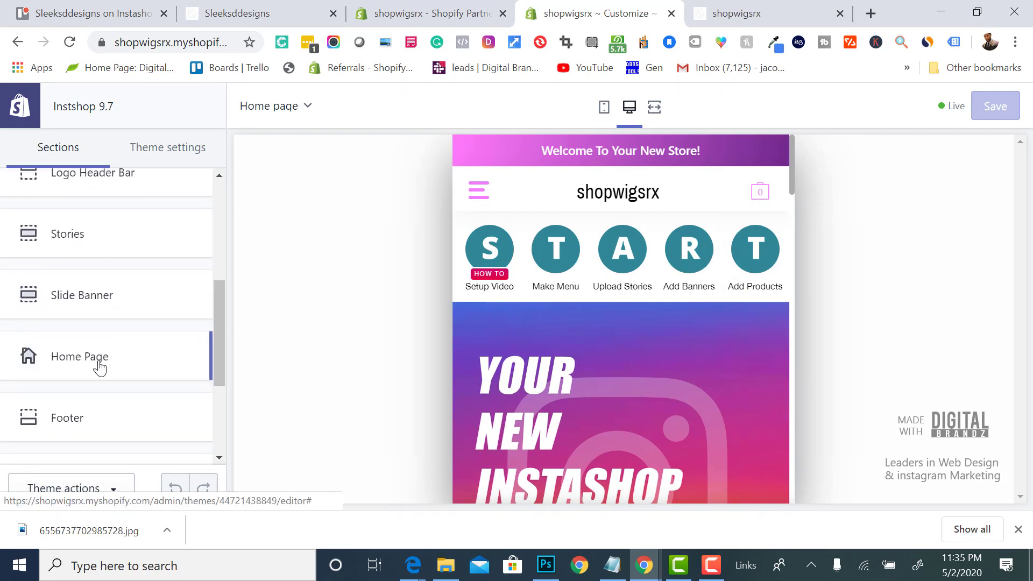
left_click(99, 368)
Step: Examine the home page content blocks and the text, width, alignment and position settings of the second headline, and collapse it
scroll(102, 377, "down", 4)
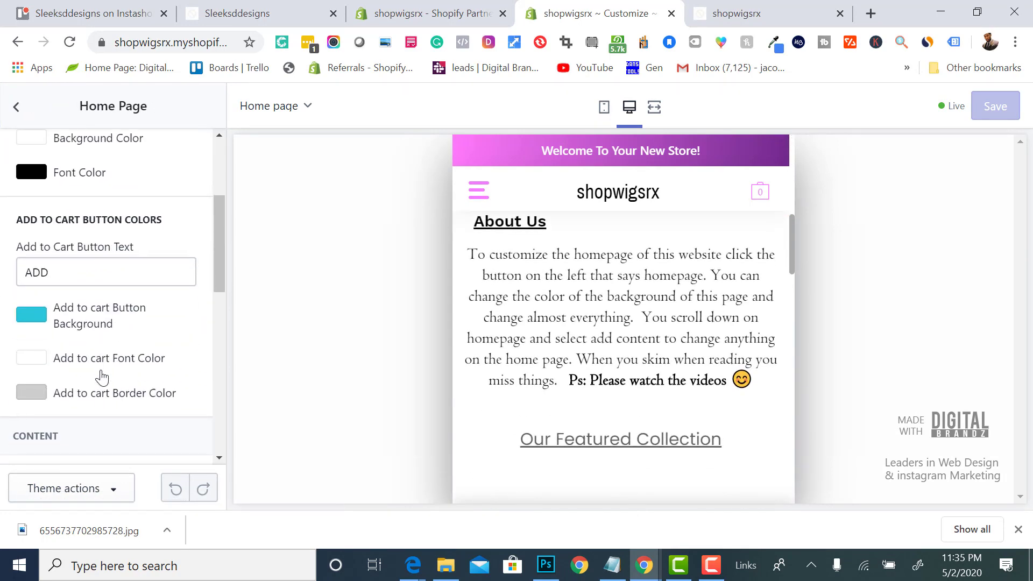
scroll(103, 376, "down", 5)
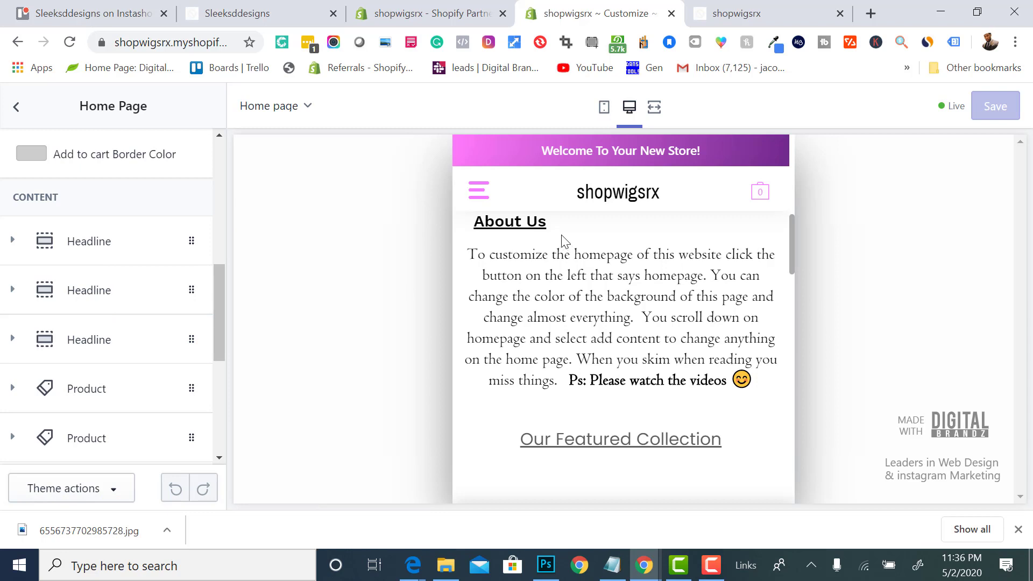
left_click(112, 305)
scroll(173, 376, "down", 2)
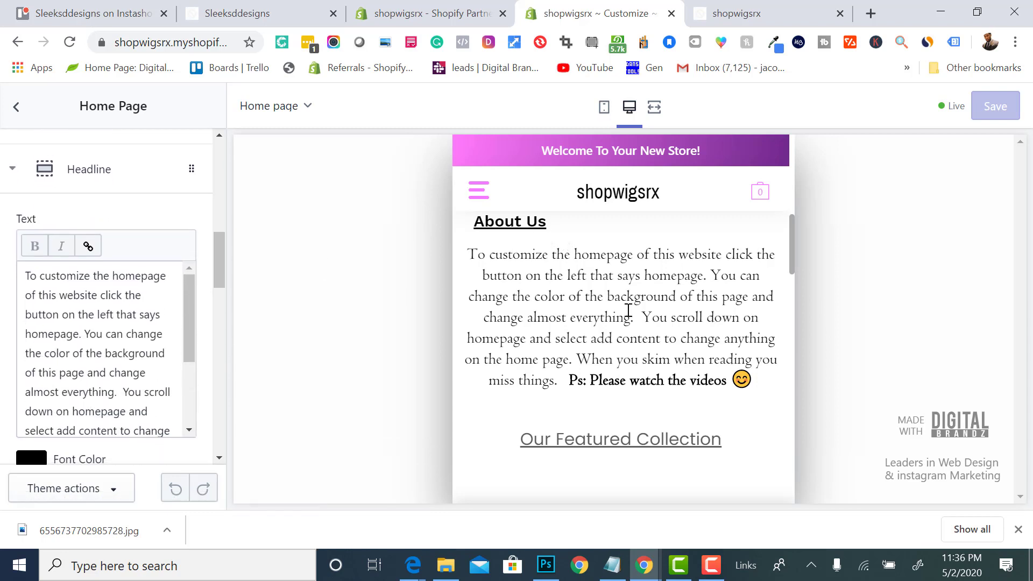
scroll(110, 419, "down", 5)
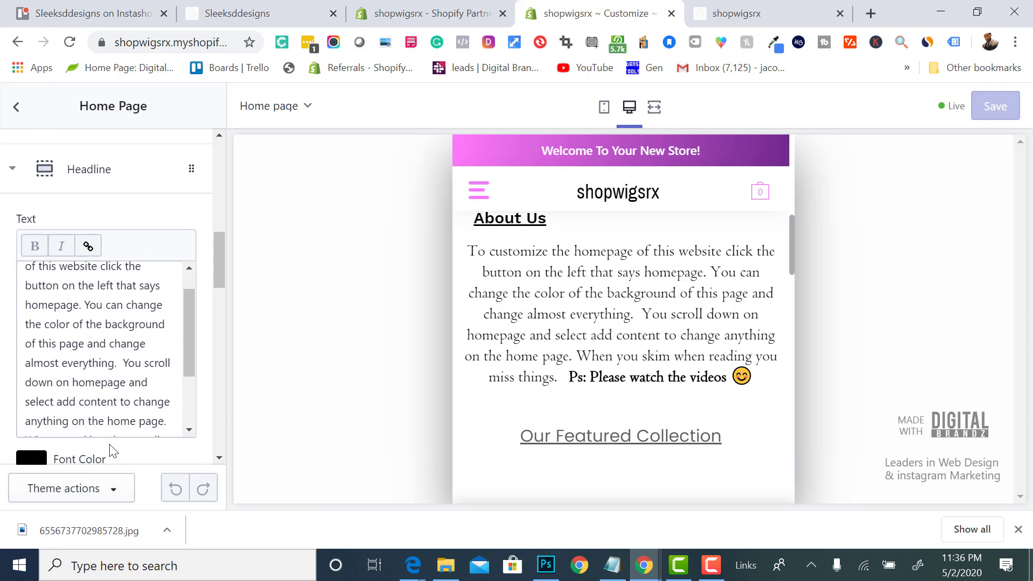
scroll(102, 386, "down", 9)
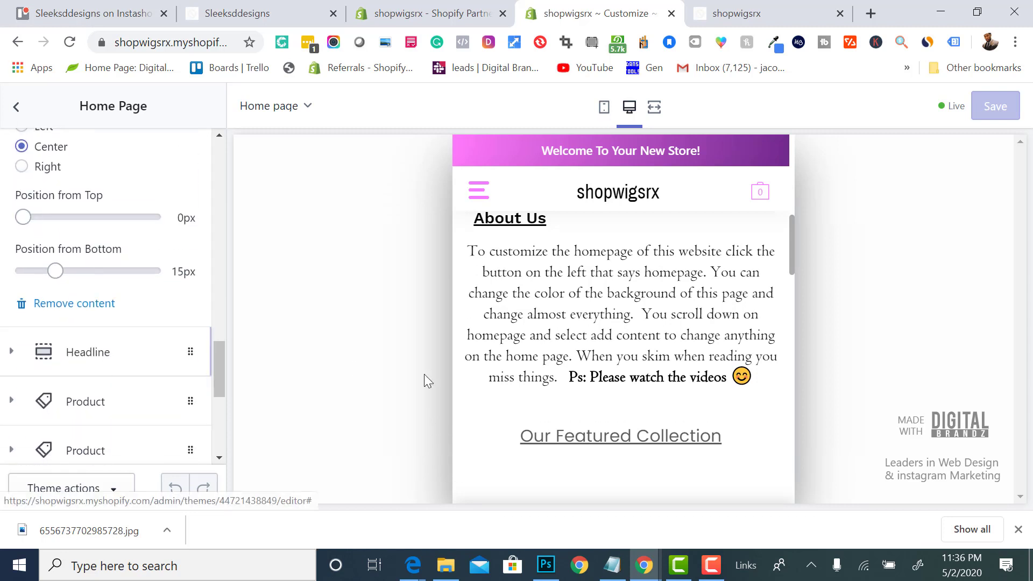
scroll(37, 342, "up", 10)
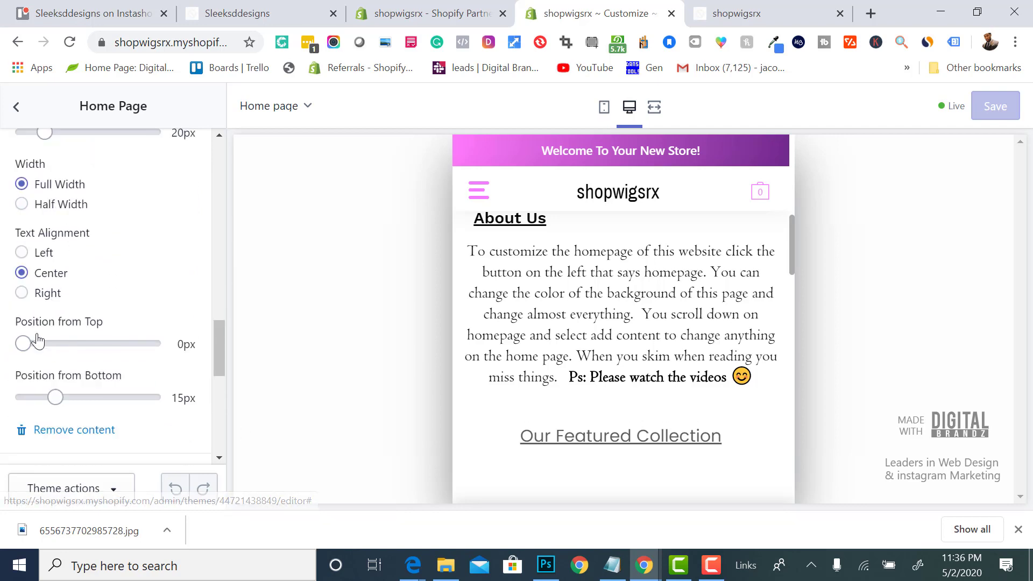
scroll(37, 342, "up", 5)
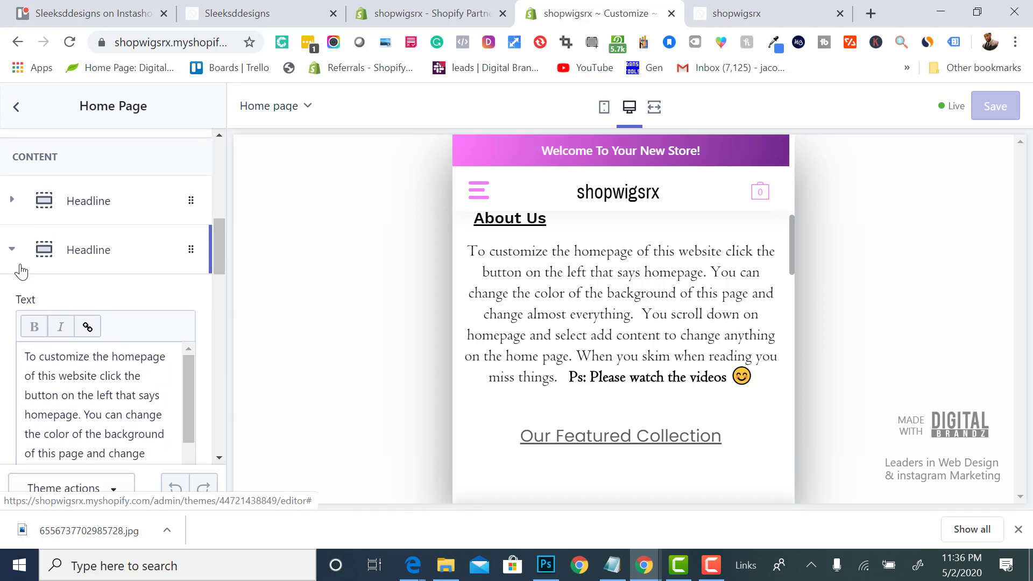
left_click(17, 257)
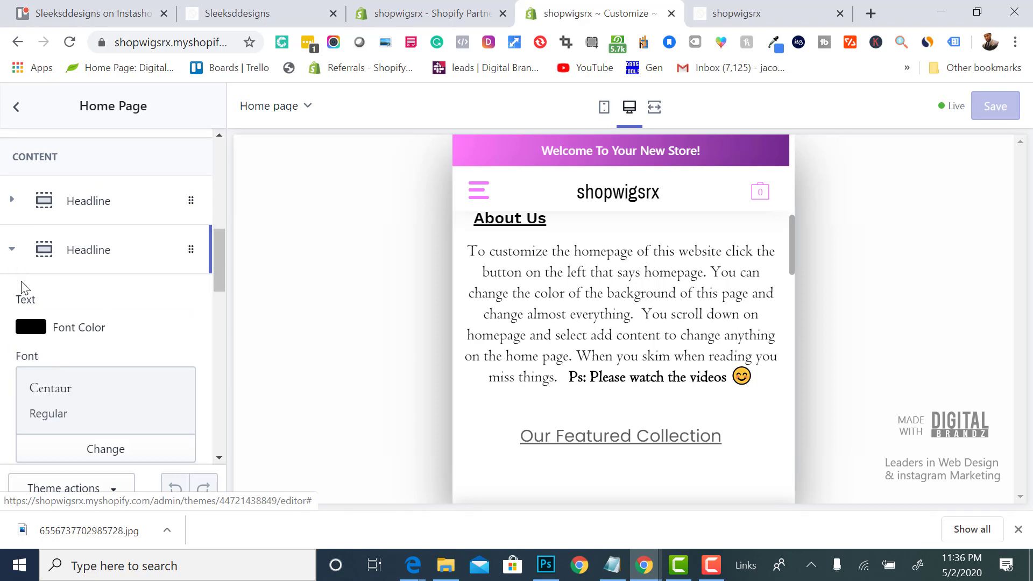
left_click(70, 259)
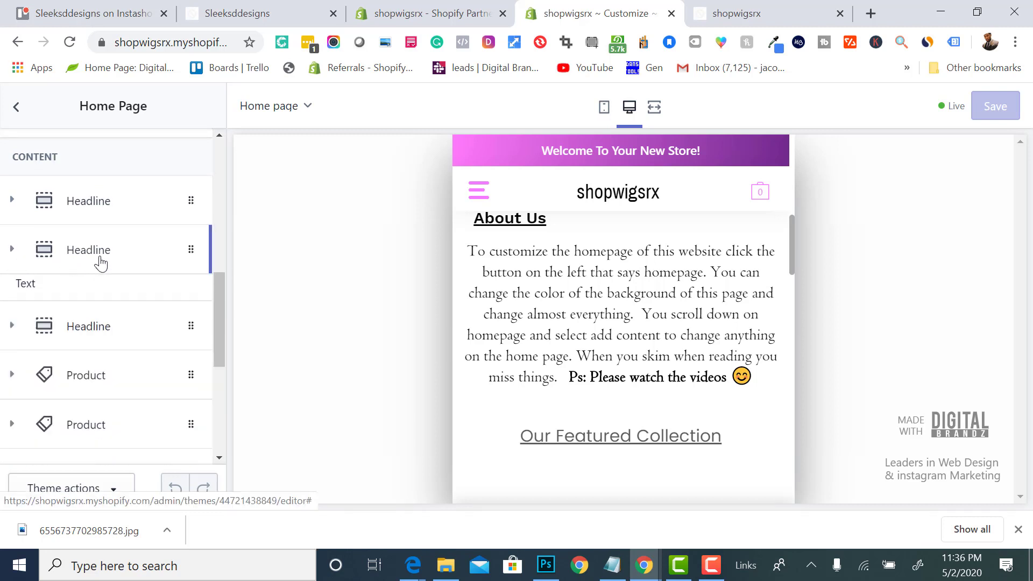
Step: Assign Example Product to the first empty product block in the home page content
scroll(88, 313, "down", 2)
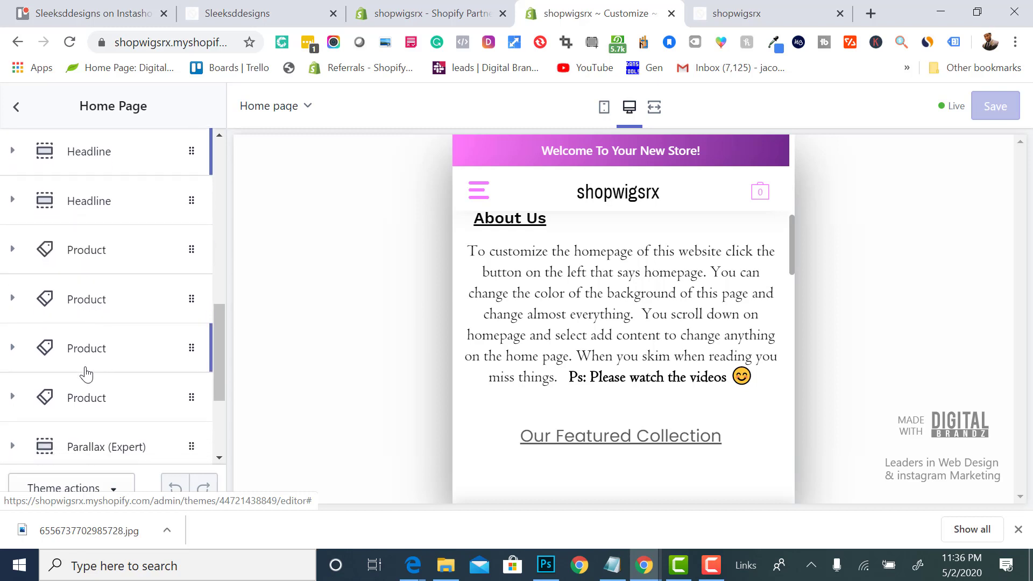
scroll(83, 350, "down", 1)
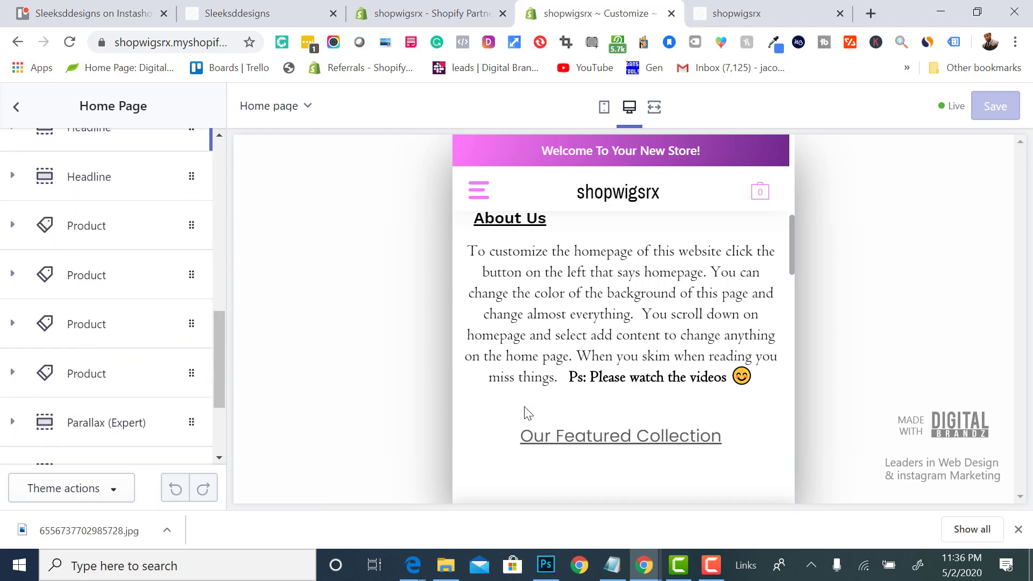
scroll(524, 409, "down", 5)
scroll(525, 408, "down", 2)
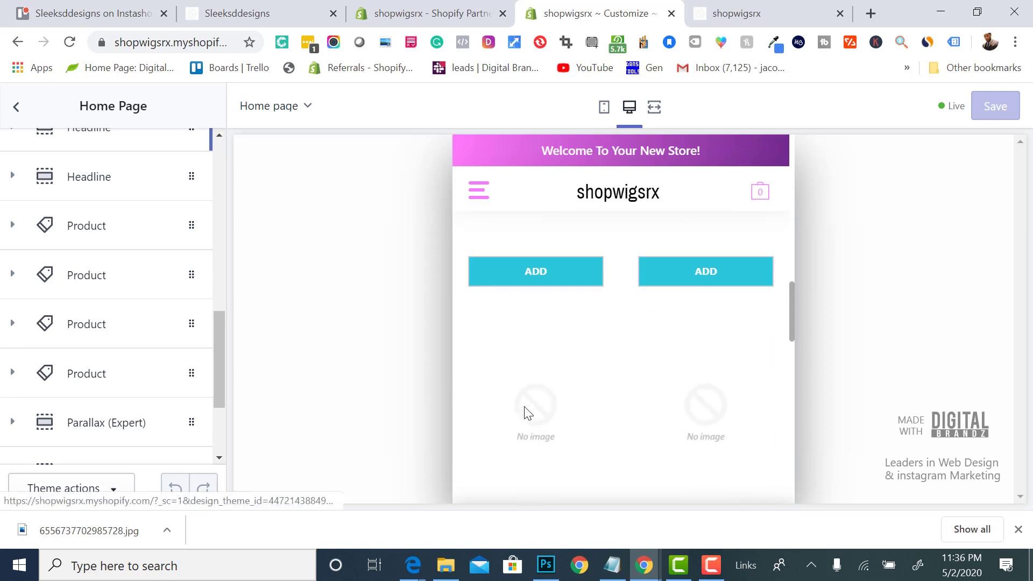
scroll(525, 408, "up", 2)
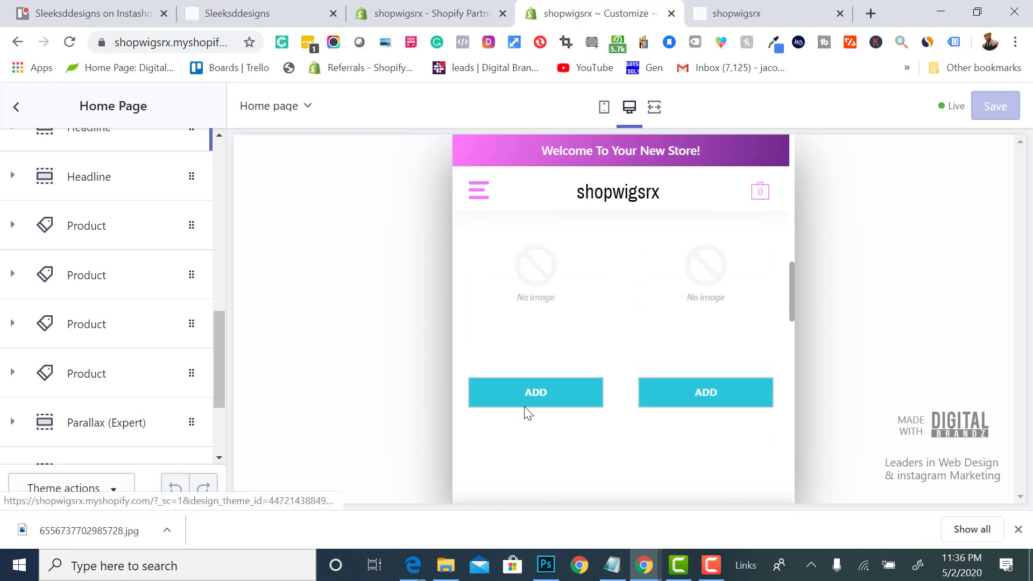
left_click(80, 237)
left_click(83, 331)
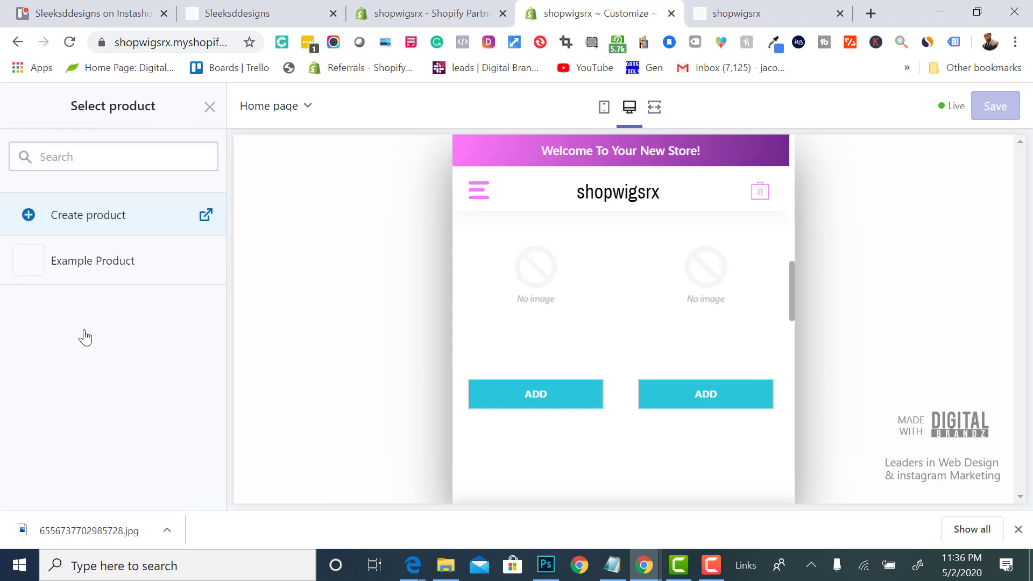
left_click(93, 267)
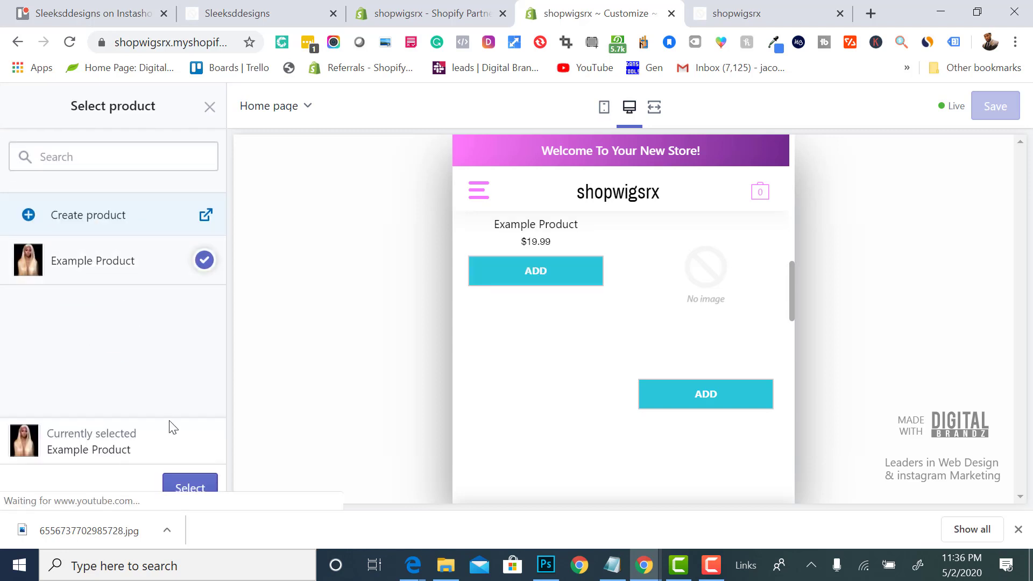
left_click(190, 488)
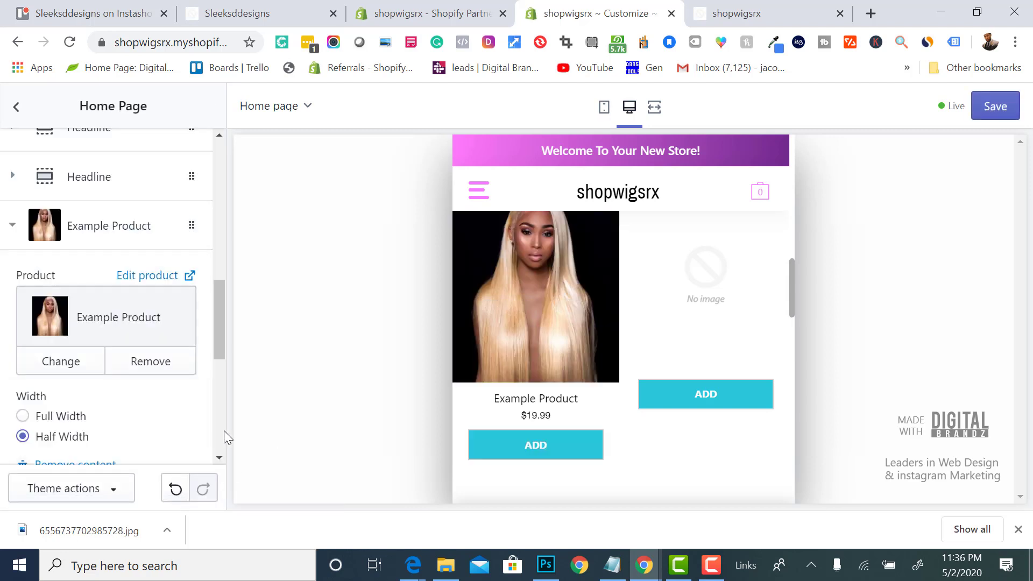
Step: Try the Full Width option on the first product block and return it to Half Width
left_click(23, 416)
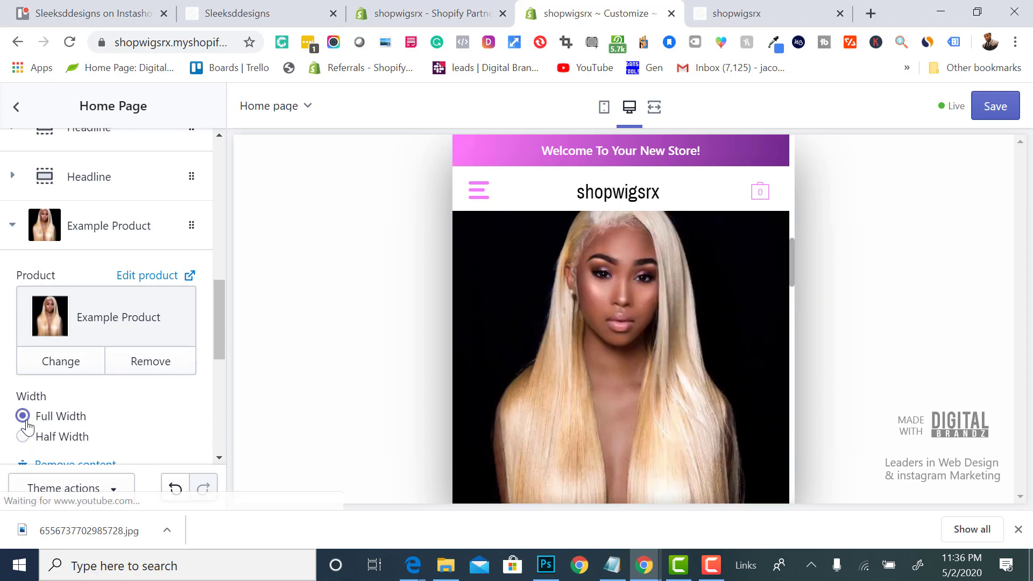
scroll(602, 372, "down", 6)
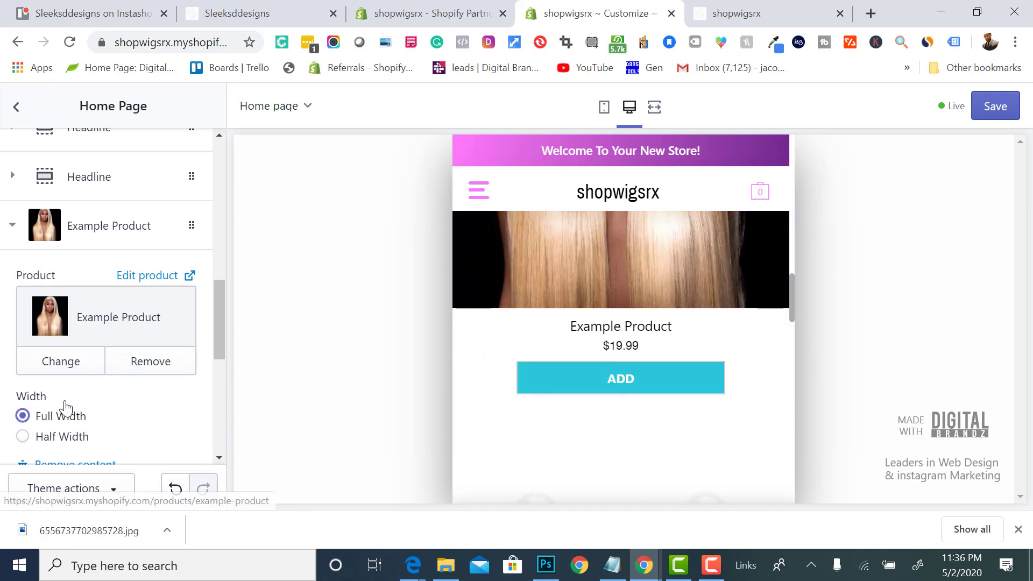
scroll(586, 377, "up", 5)
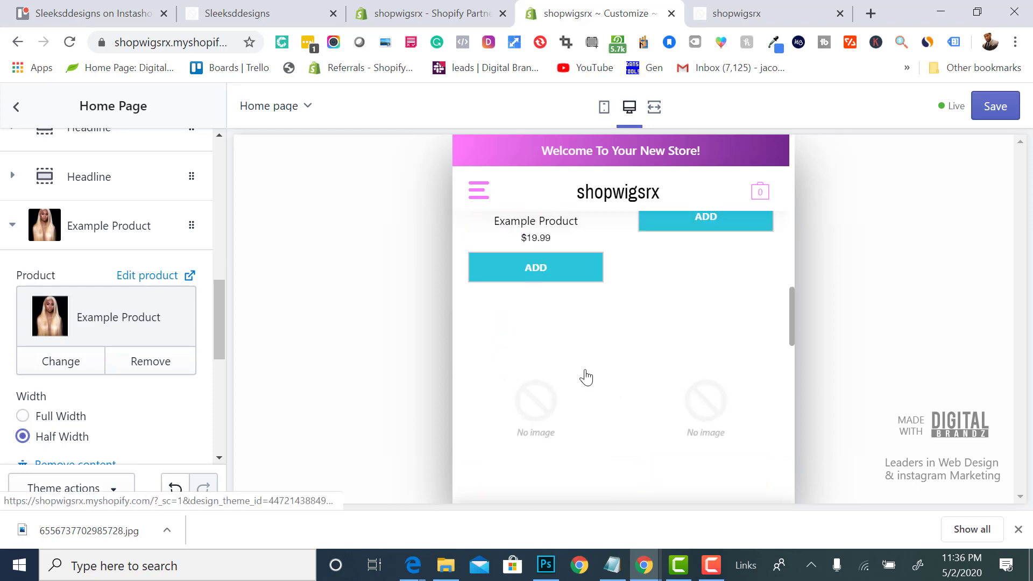
scroll(587, 380, "down", 4)
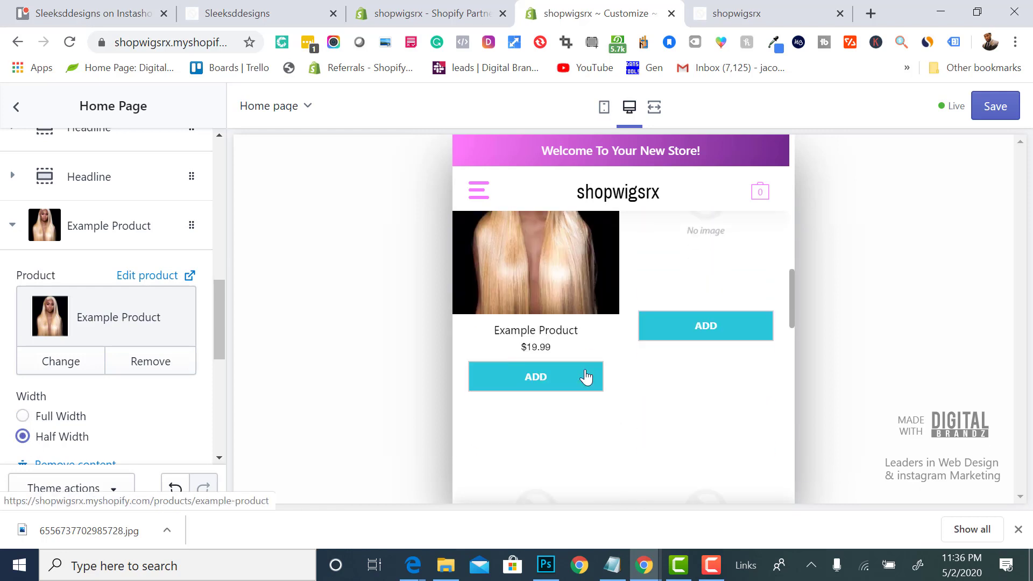
scroll(136, 413, "down", 1)
Step: Assign Example Product to the second product block on the home page
scroll(134, 412, "down", 3)
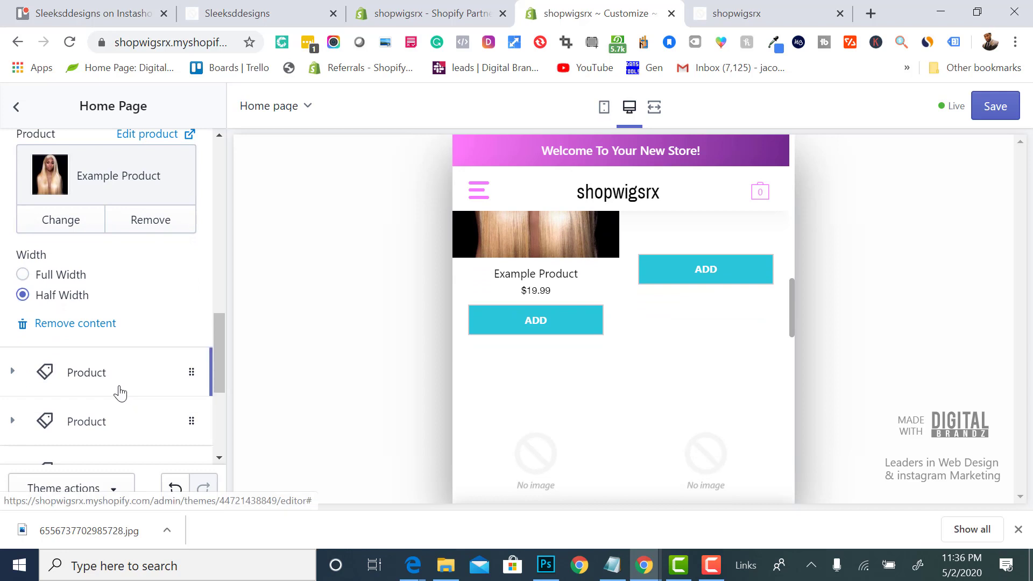
left_click(120, 391)
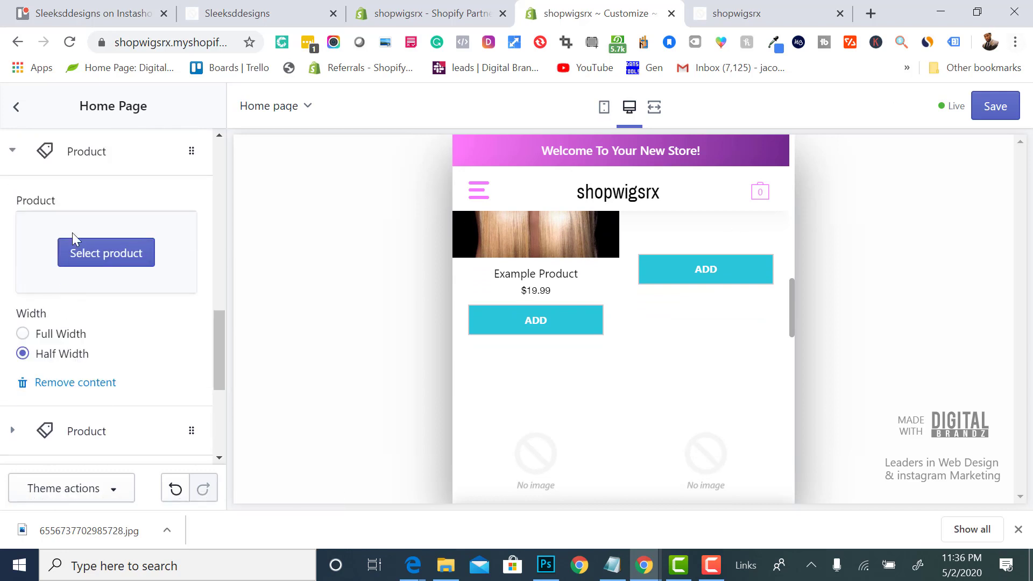
left_click(99, 256)
left_click(93, 265)
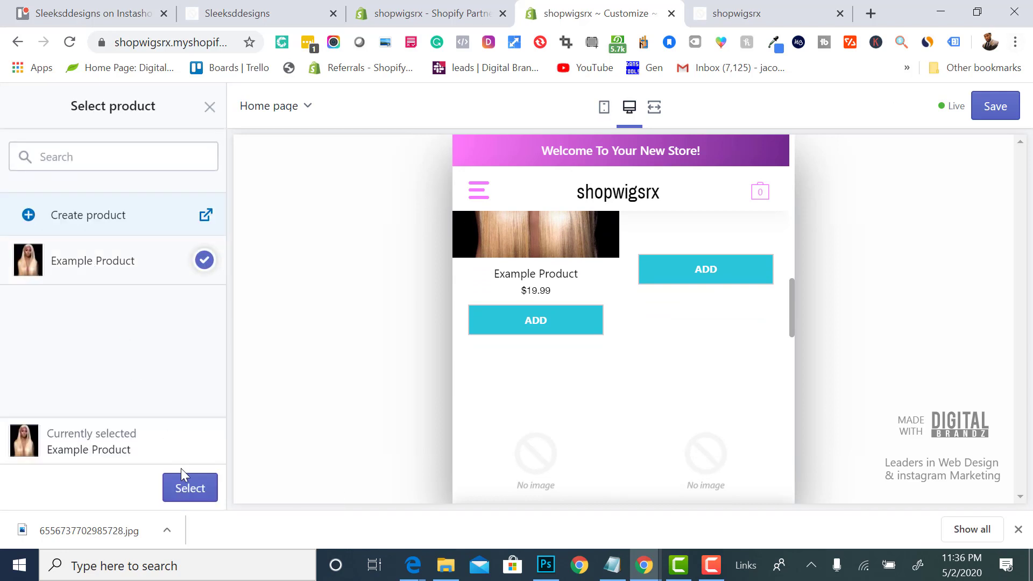
left_click(184, 490)
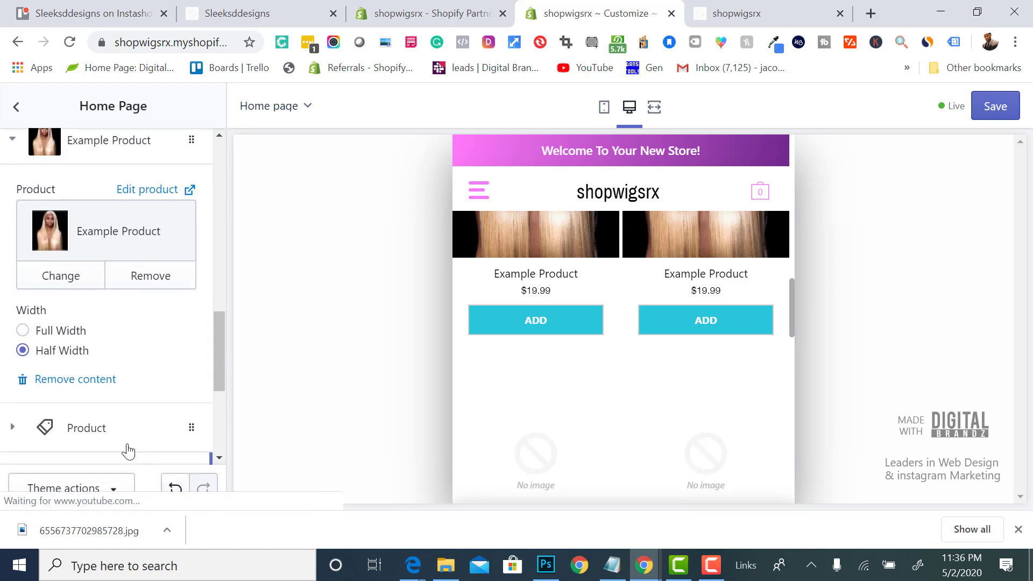
Step: Assign Example Product to the third product block on the home page
left_click(118, 446)
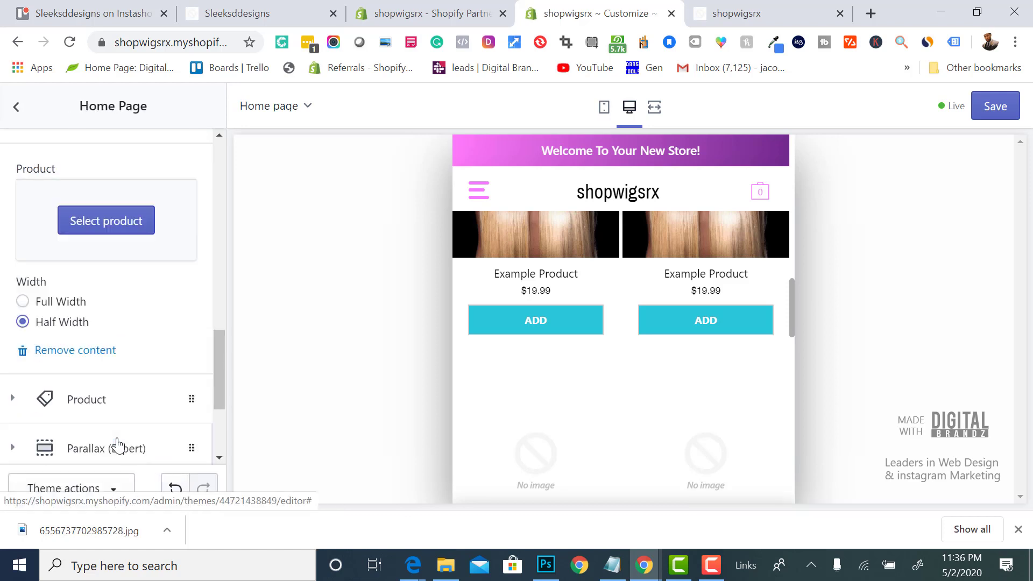
left_click(104, 226)
left_click(104, 261)
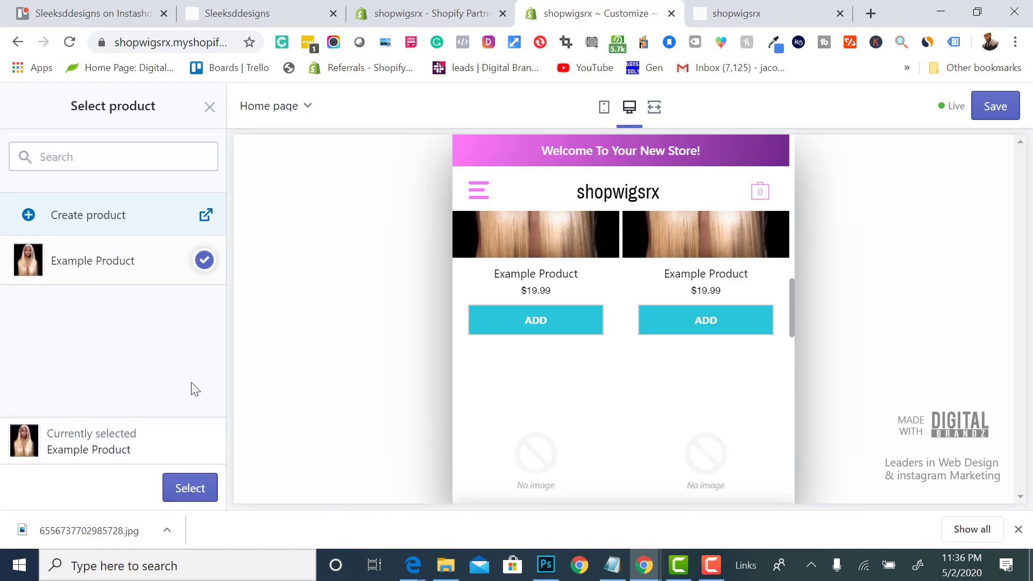
left_click(191, 487)
scroll(674, 358, "down", 2)
scroll(674, 358, "down", 1)
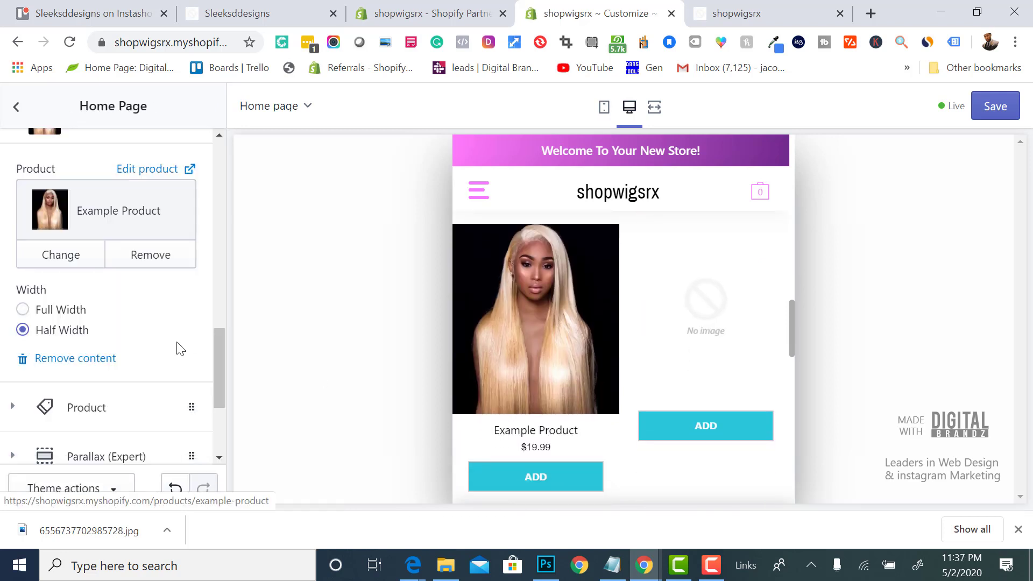
Step: Assign Example Product to the fourth product block on the home page and collapse its settings
left_click(99, 414)
left_click(137, 276)
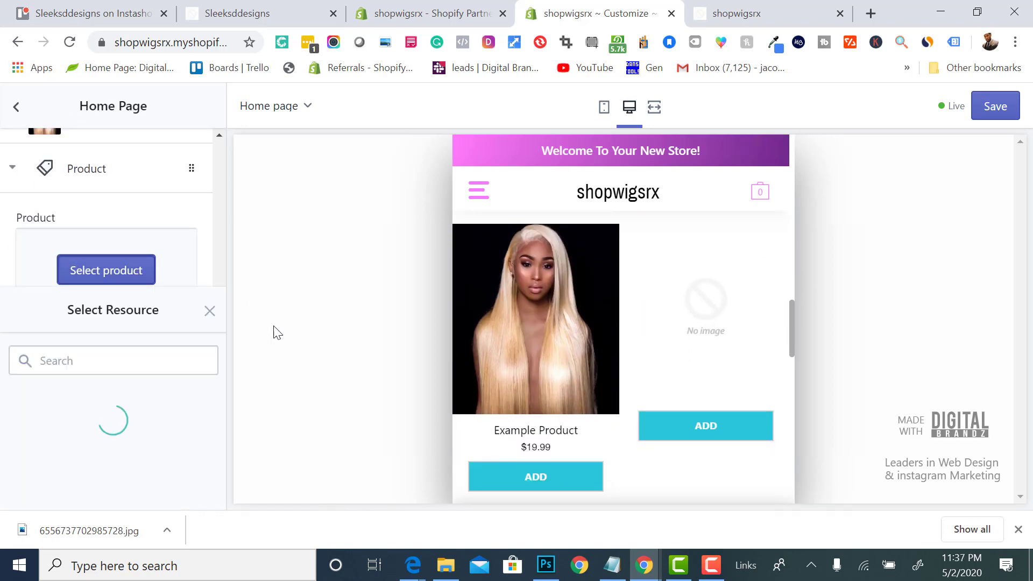
left_click(149, 274)
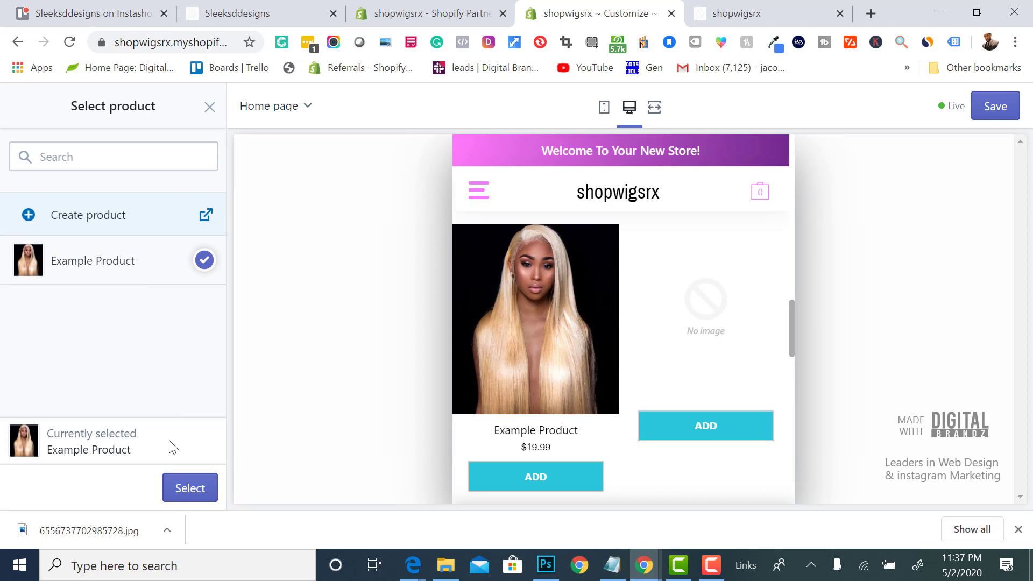
left_click(183, 487)
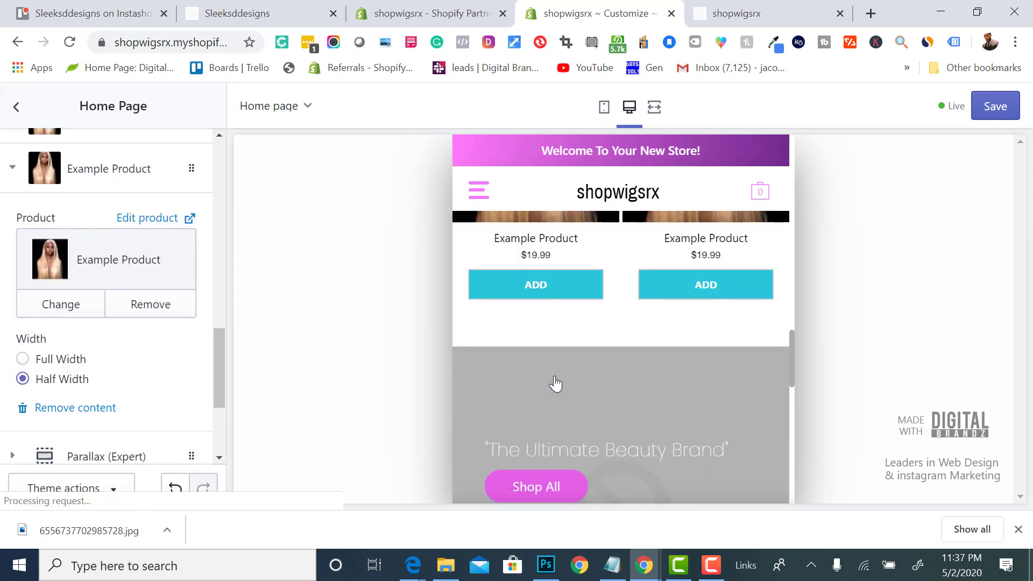
left_click(10, 183)
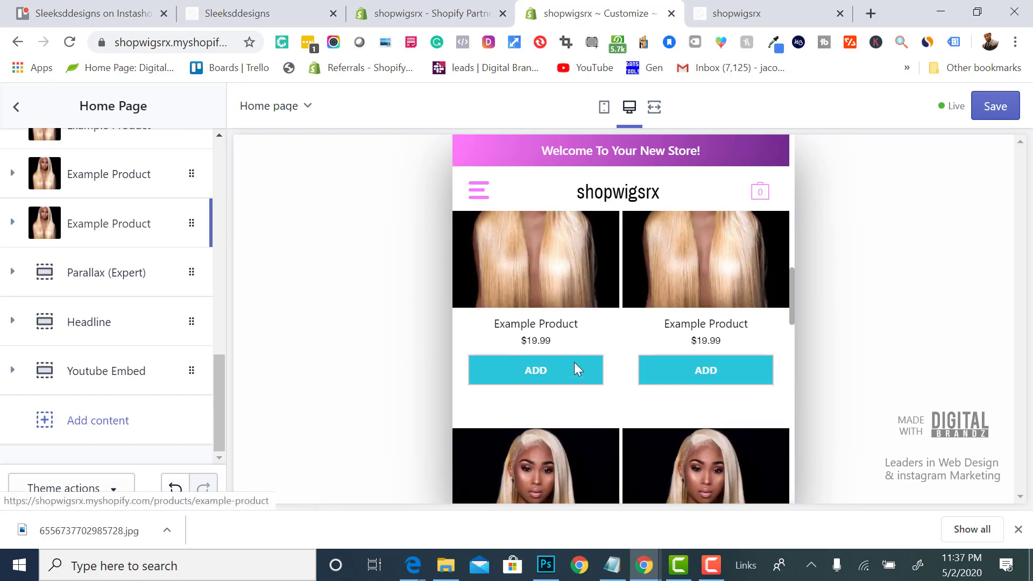
scroll(610, 470, "down", 1)
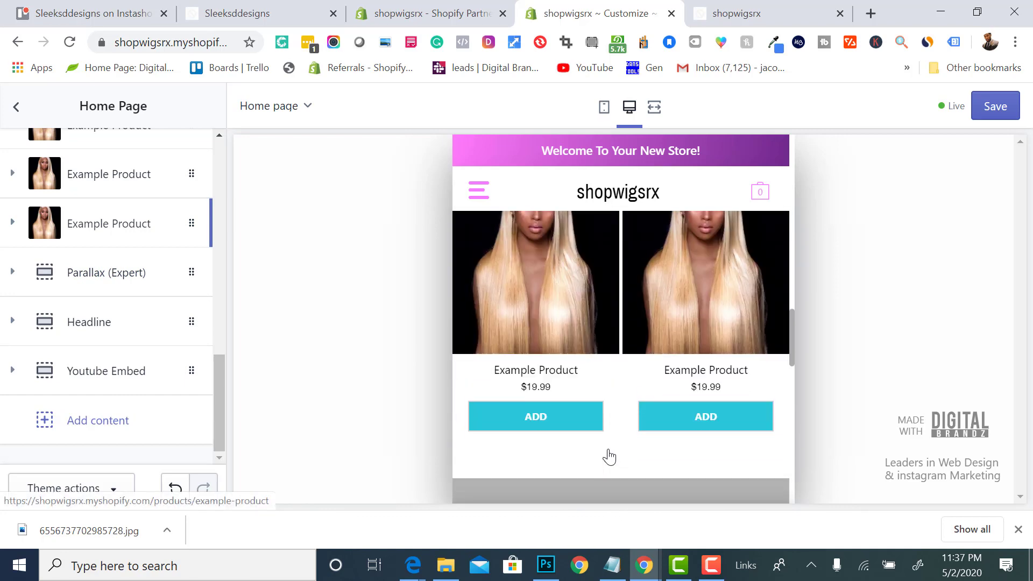
Step: Add a Button block to the home page content and place it directly below the last Example Product block
left_click(99, 422)
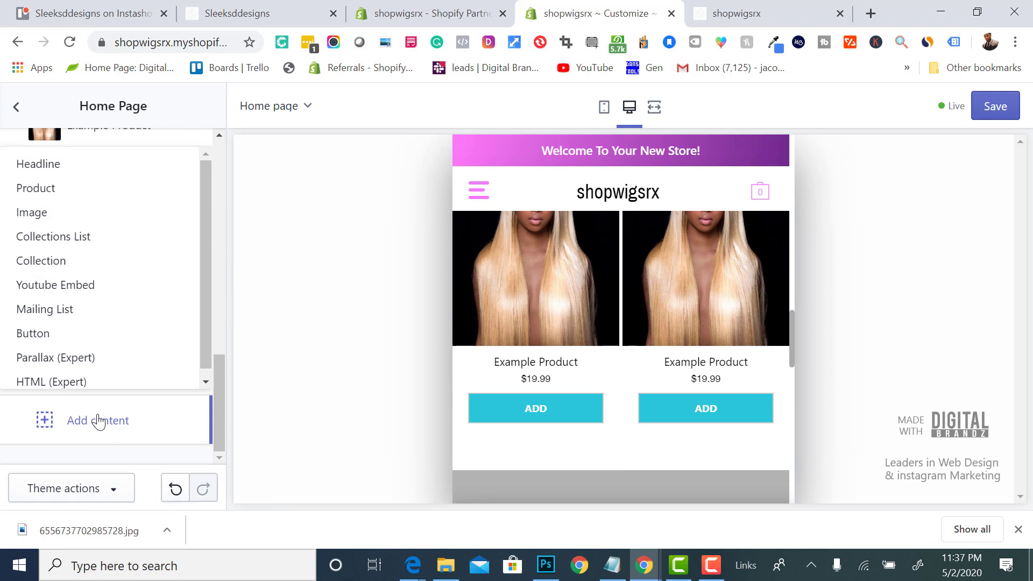
left_click(40, 339)
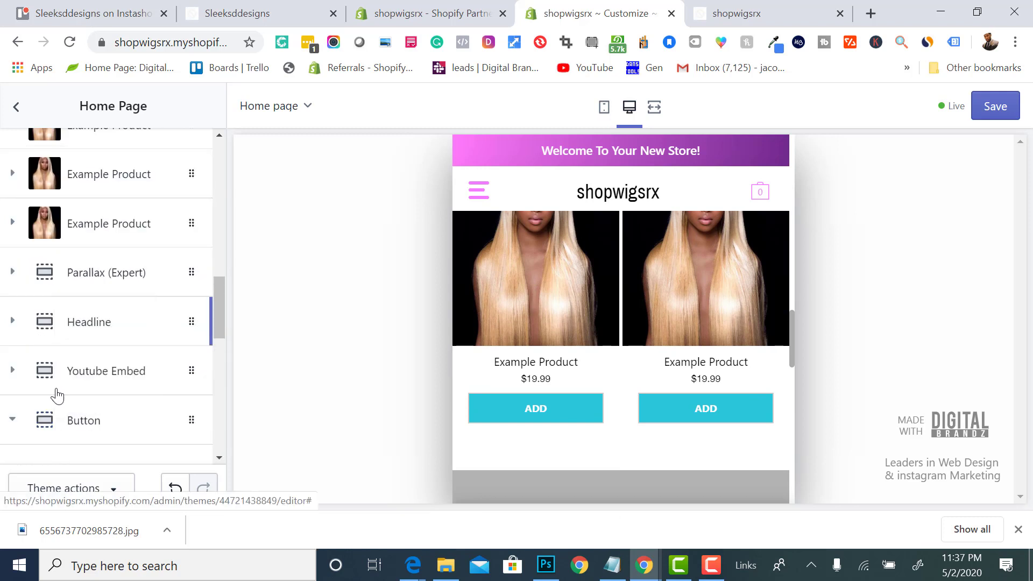
left_click_drag(81, 436, 73, 250)
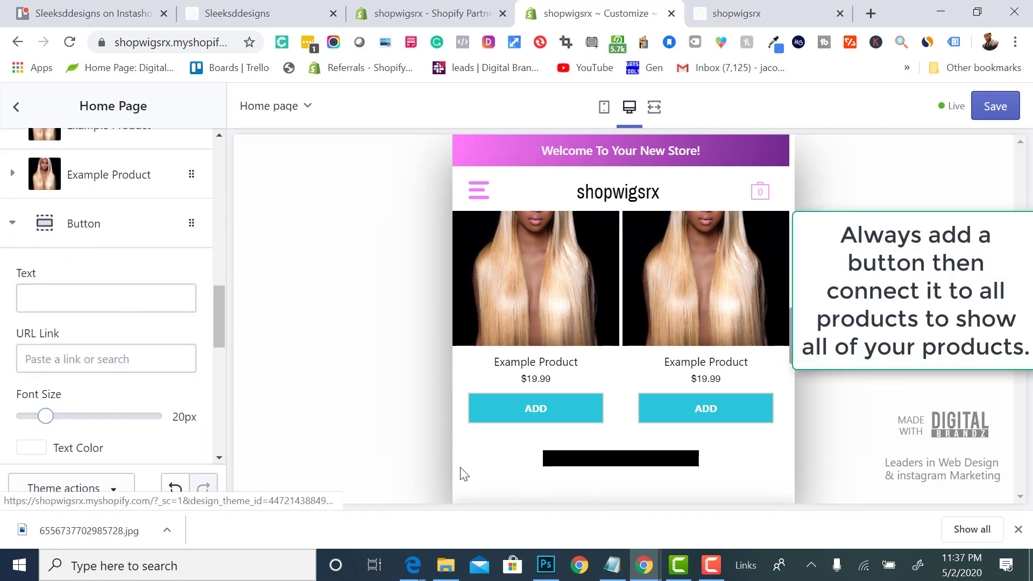
Step: Set the new button's text to "See More" and link it to All Products
left_click(72, 301)
type("See")
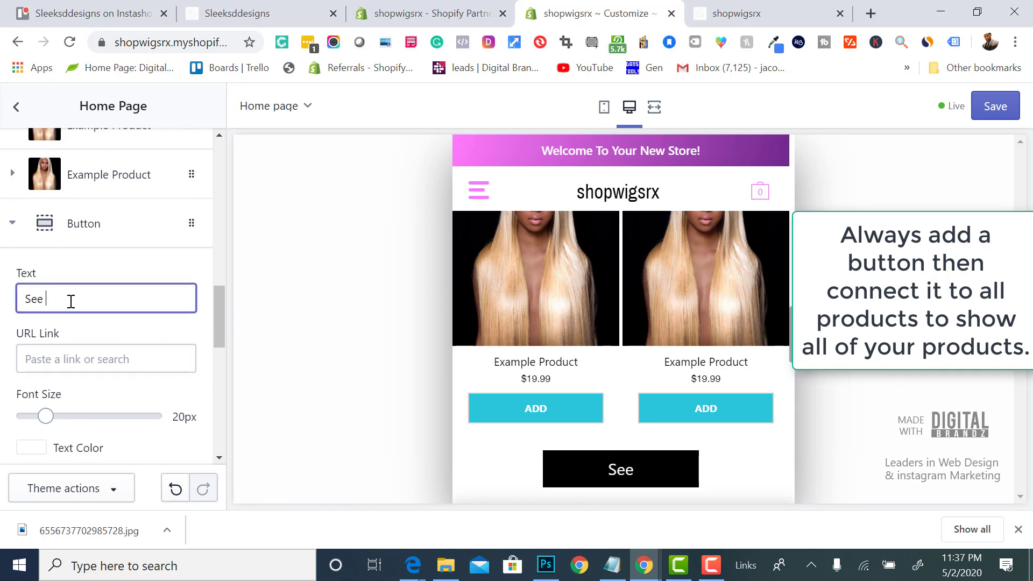
type(" More")
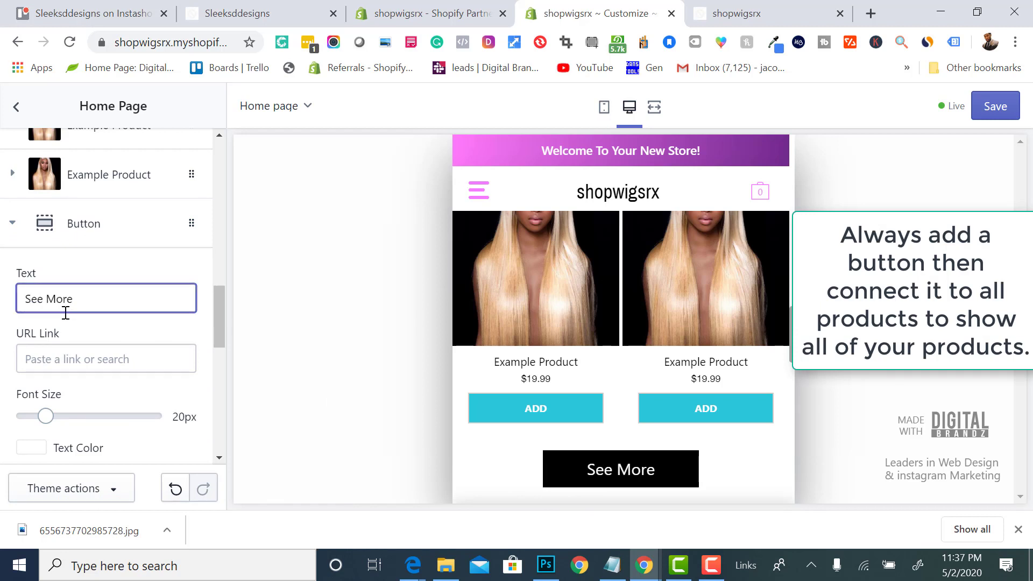
left_click(93, 369)
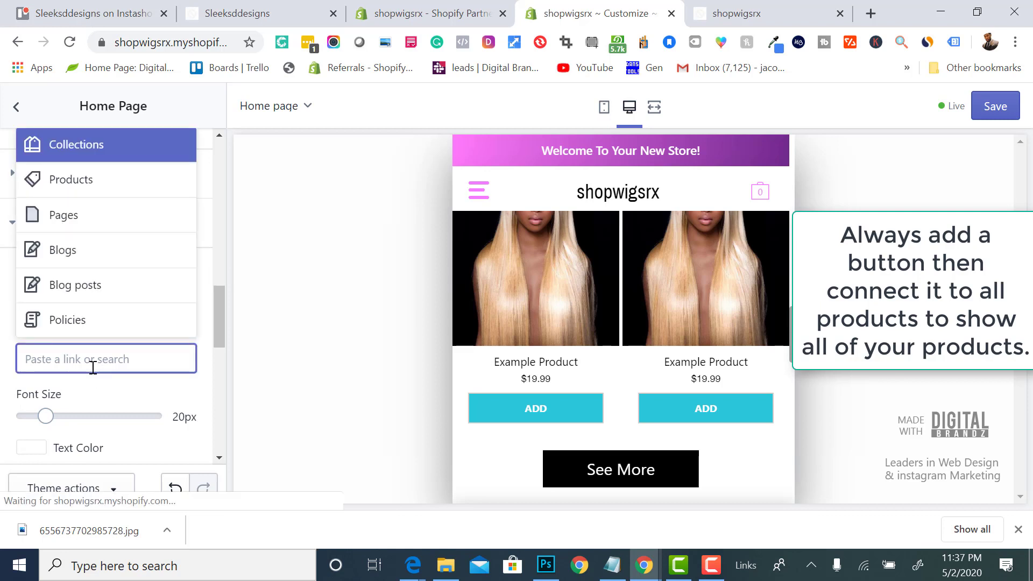
left_click(80, 194)
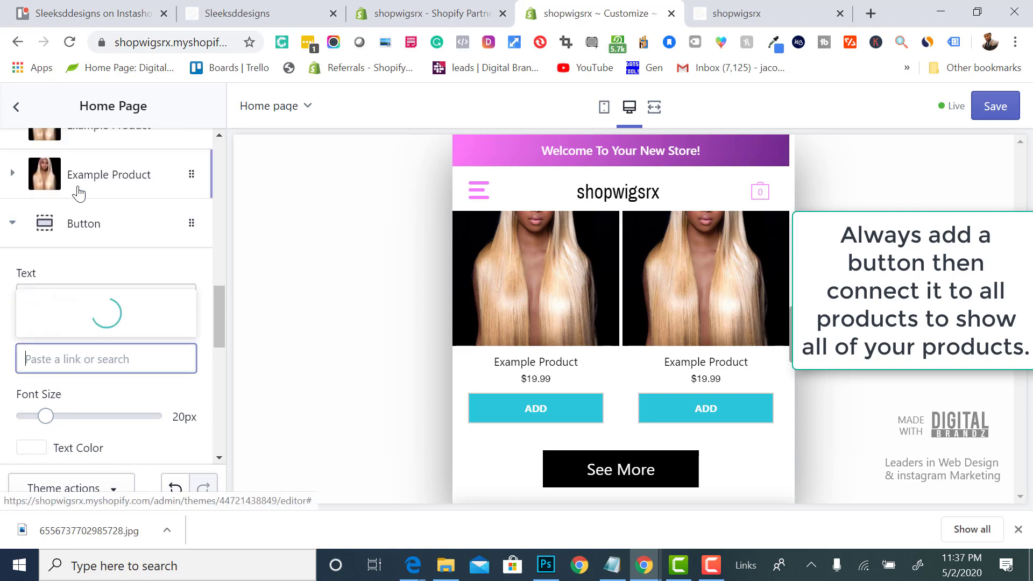
left_click(90, 291)
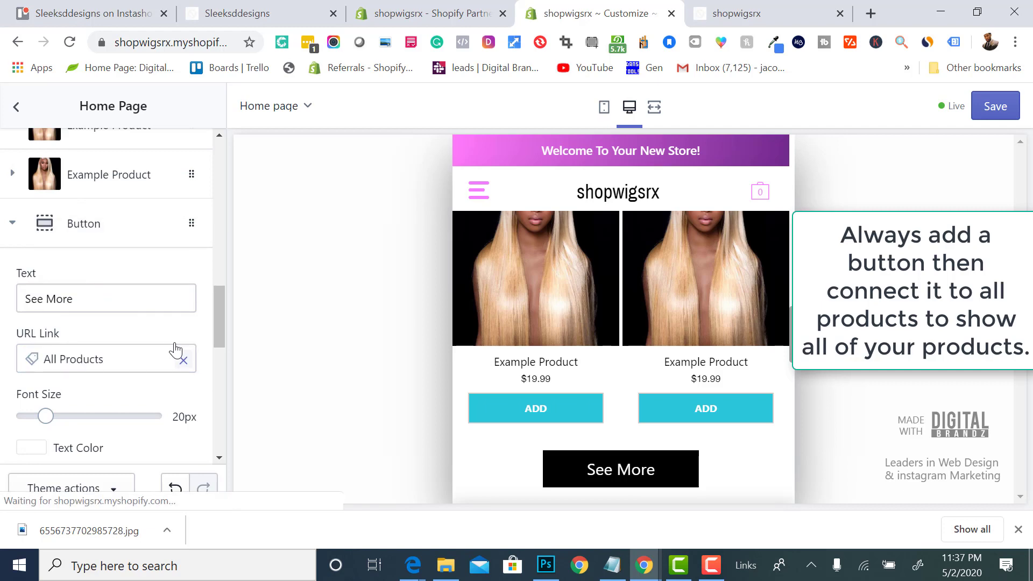
scroll(601, 468, "up", 5)
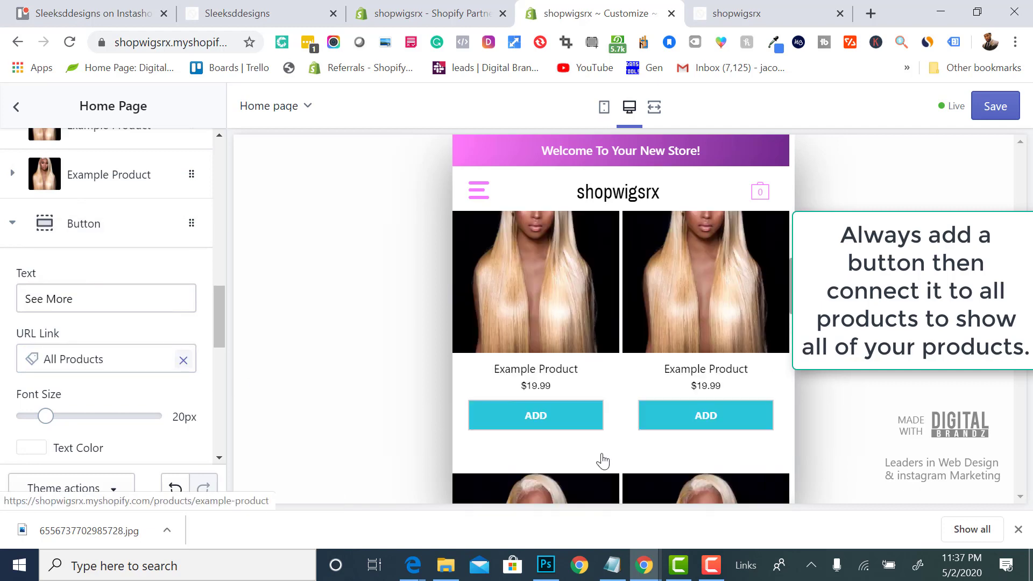
scroll(602, 462, "down", 5)
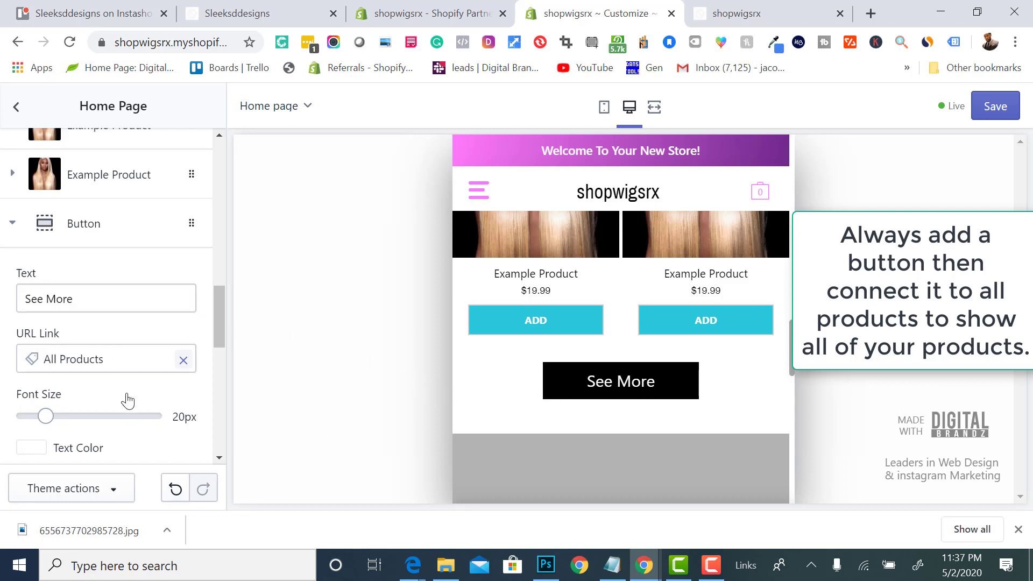
Step: Change the button's text to "See Everything"
scroll(128, 401, "down", 1)
left_click(81, 235)
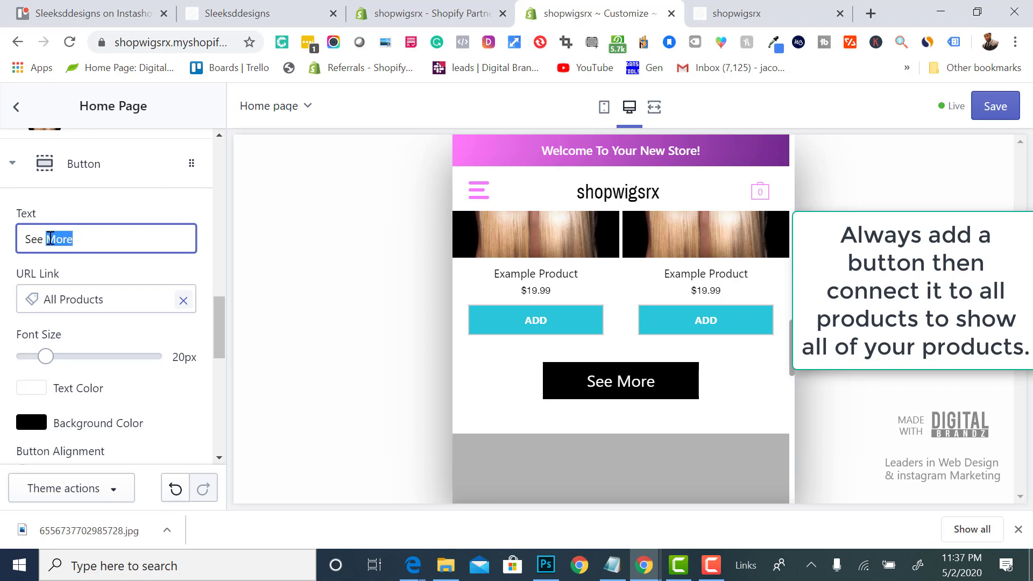
type("Everything")
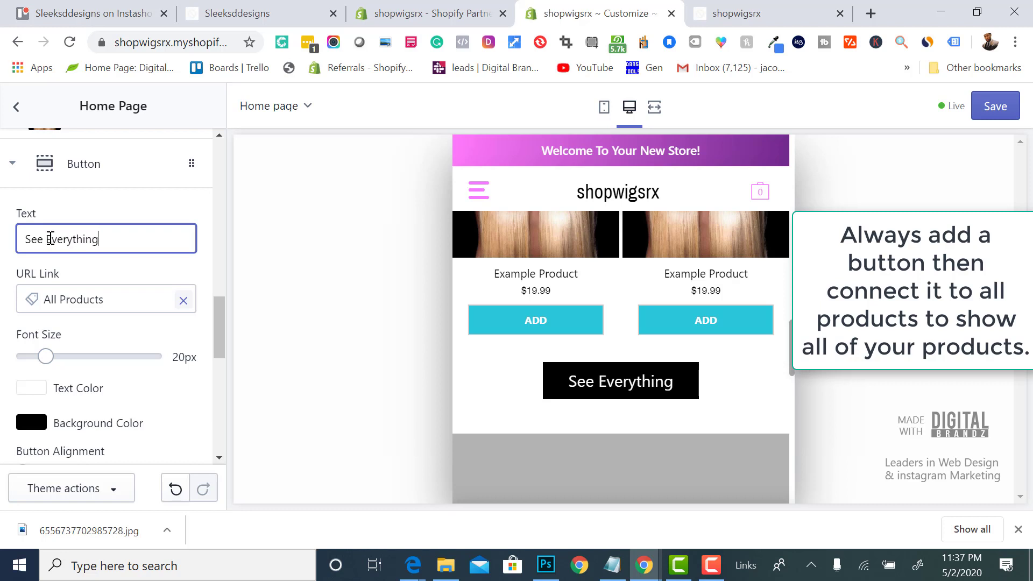
Step: Set the See Everything button's background color to light red #FF9090
scroll(50, 238, "down", 3)
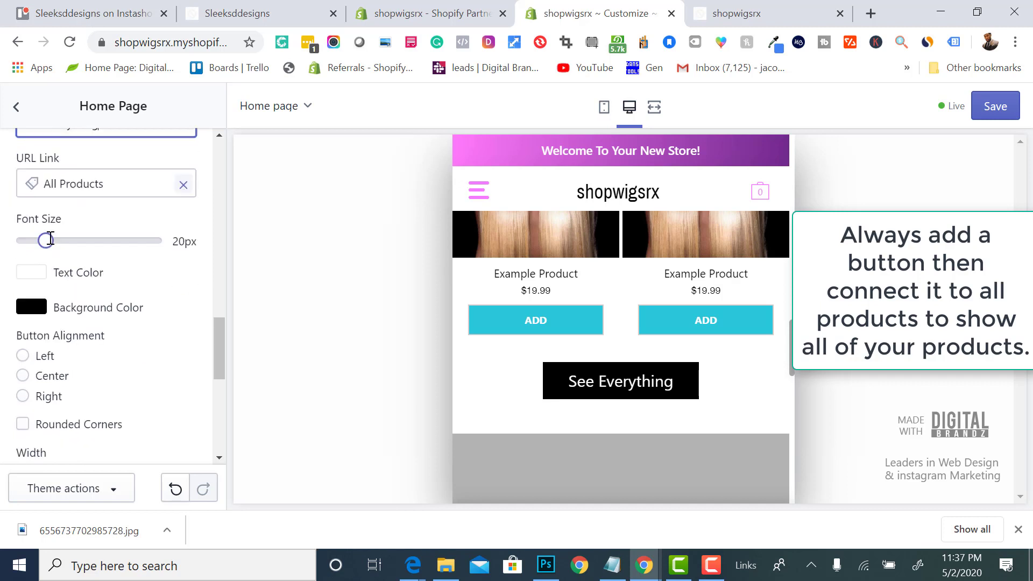
left_click(24, 301)
left_click_drag(49, 359, 83, 315)
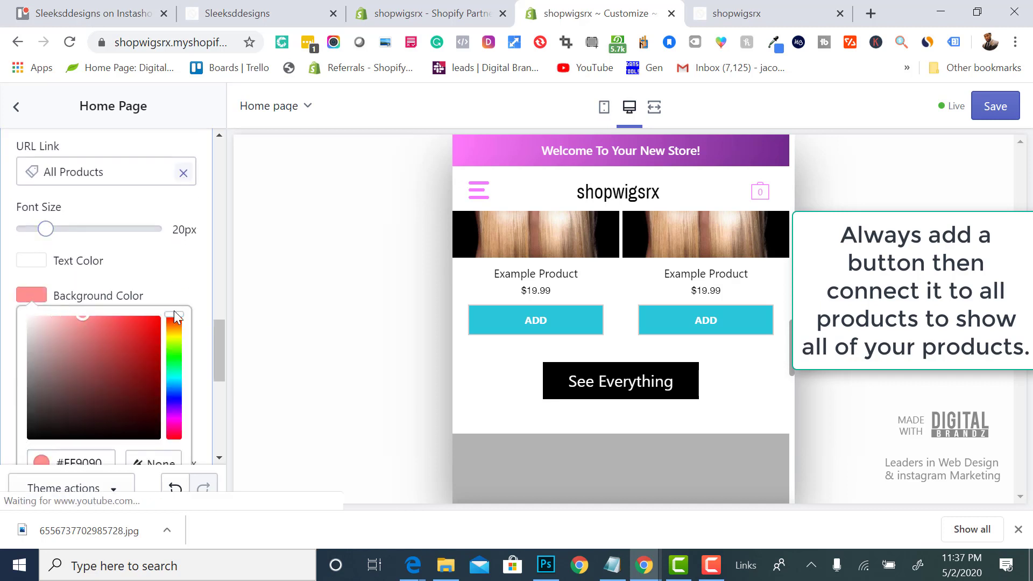
left_click(201, 278)
Step: Give the See Everything button rounded corners and set its width to 32px
scroll(70, 373, "down", 1)
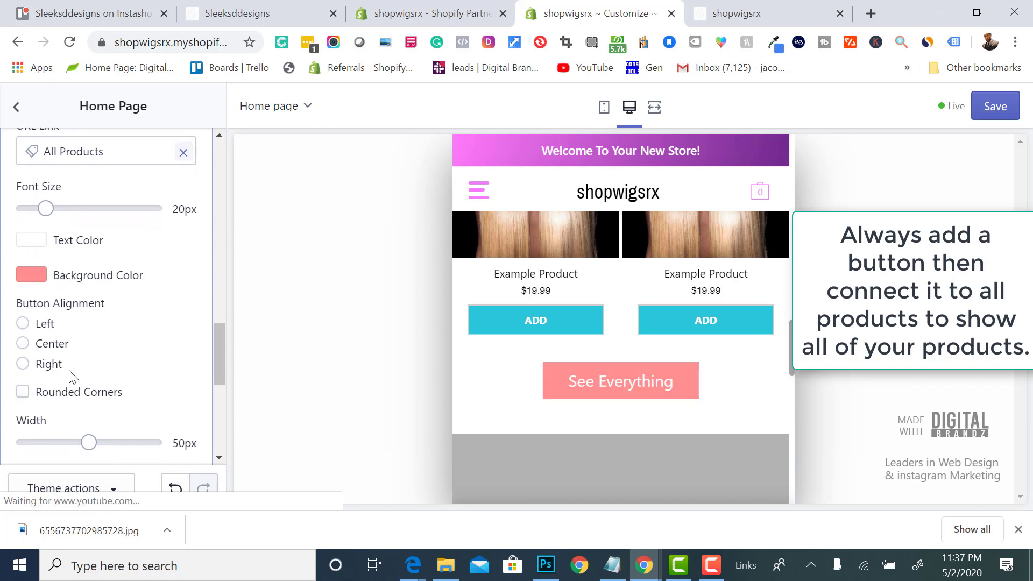
scroll(71, 376, "down", 1)
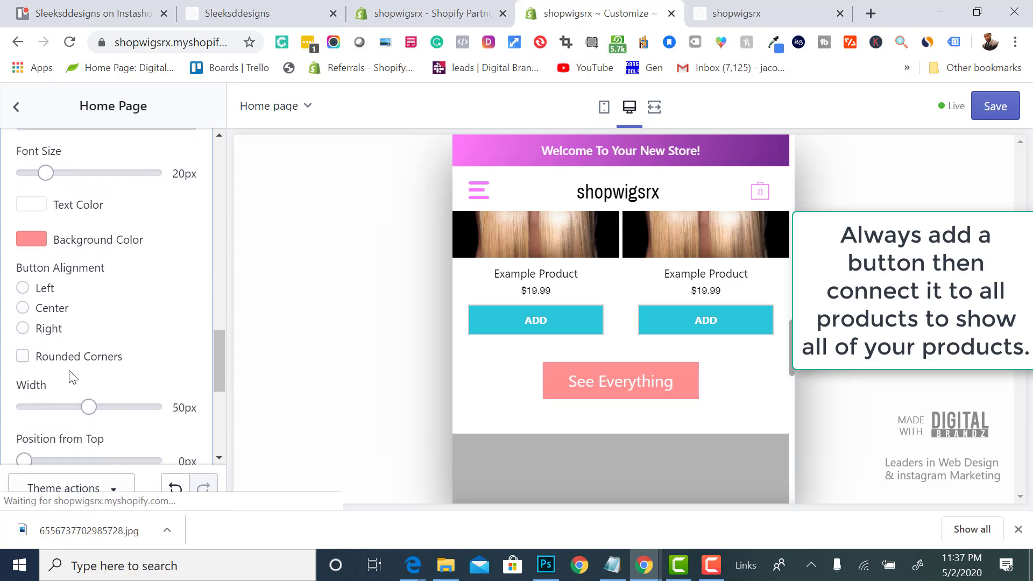
left_click(23, 357)
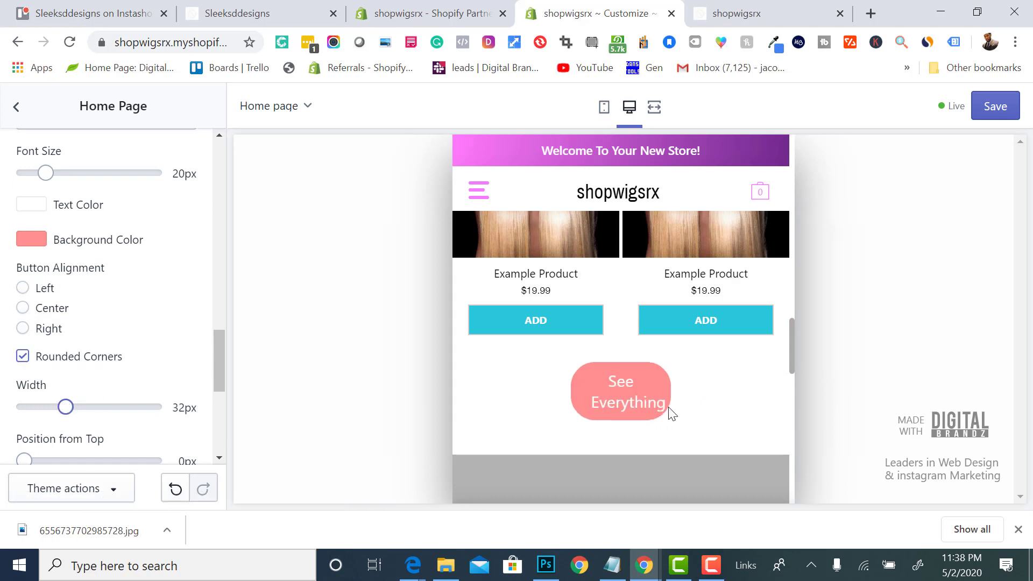
Step: Change the button's text to "See More" and set its font size to 15px
scroll(101, 339, "up", 4)
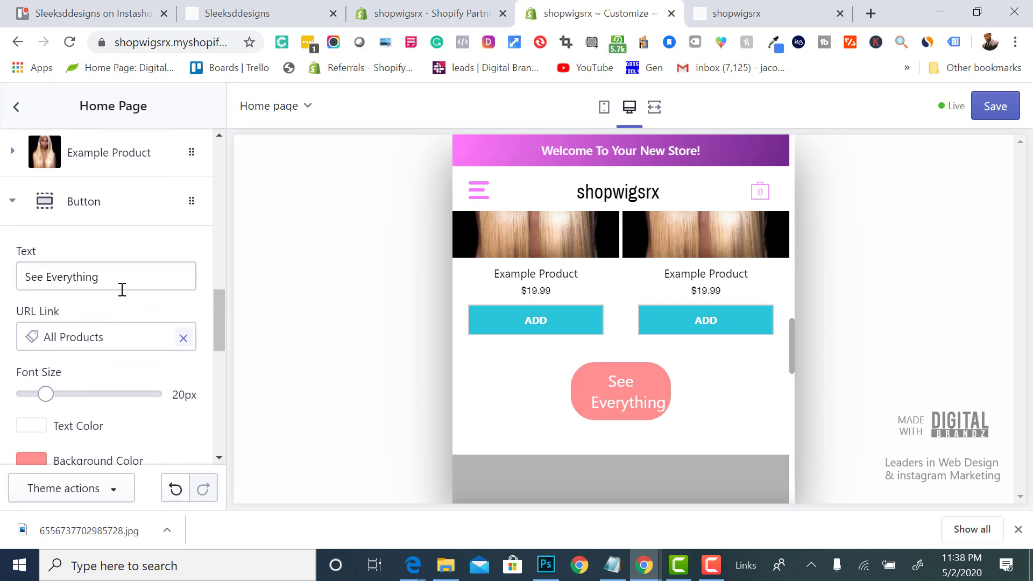
left_click(88, 278)
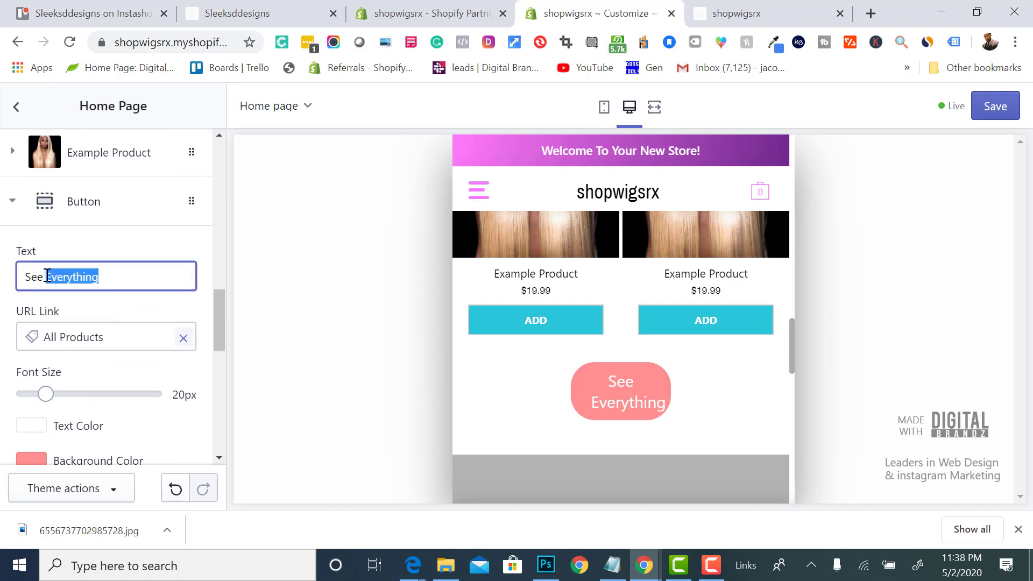
type("More")
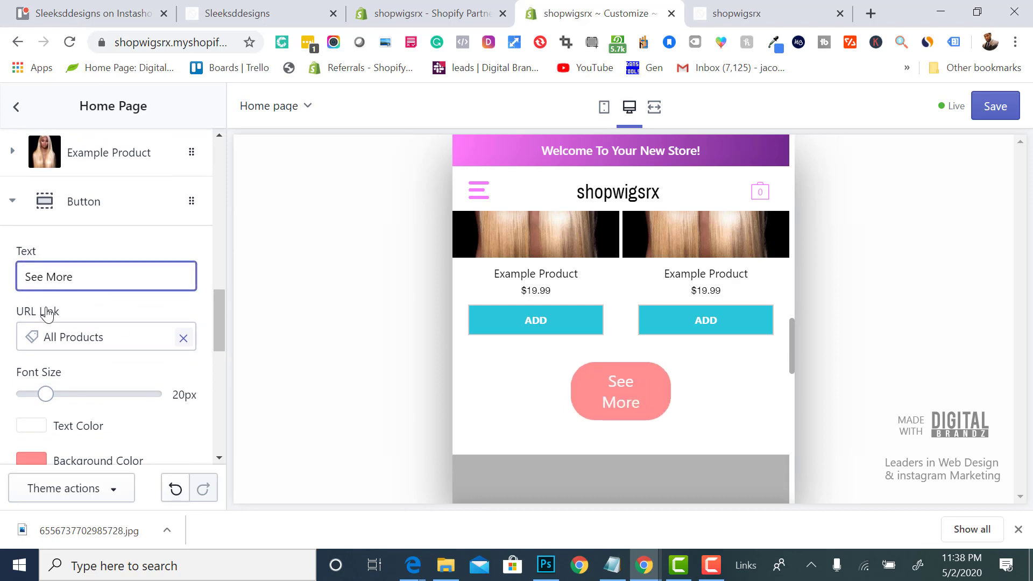
scroll(110, 360, "down", 3)
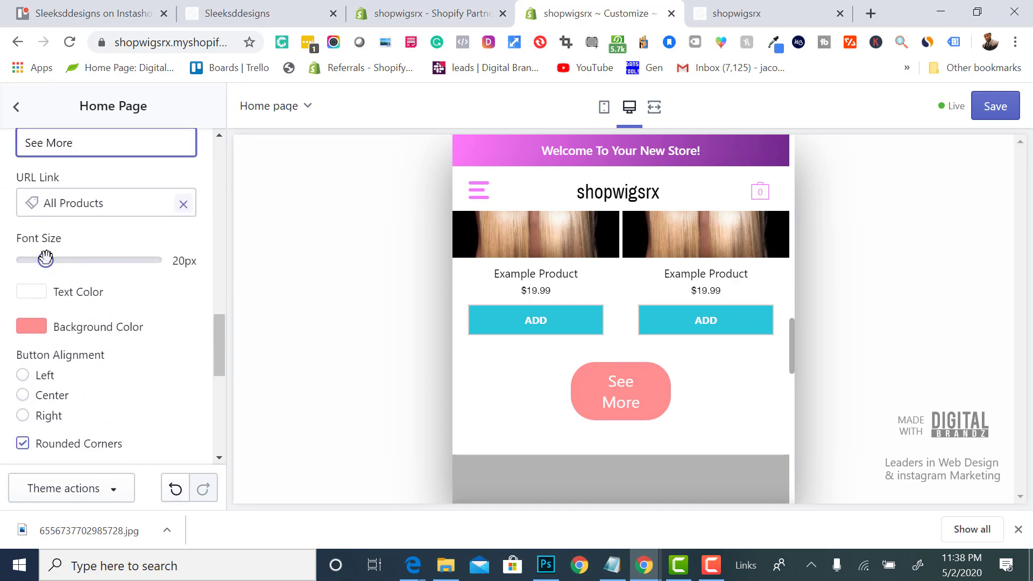
left_click_drag(46, 258, 37, 260)
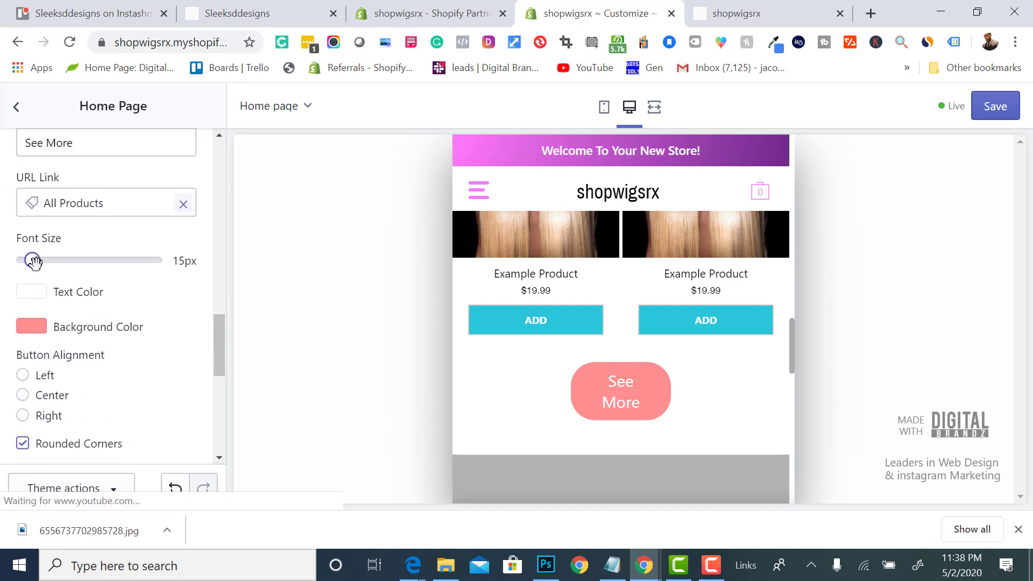
Step: Examine the home page preview below the See More button alongside the Button, Parallax (Expert), Headline and Youtube Embed blocks
scroll(139, 379, "down", 5)
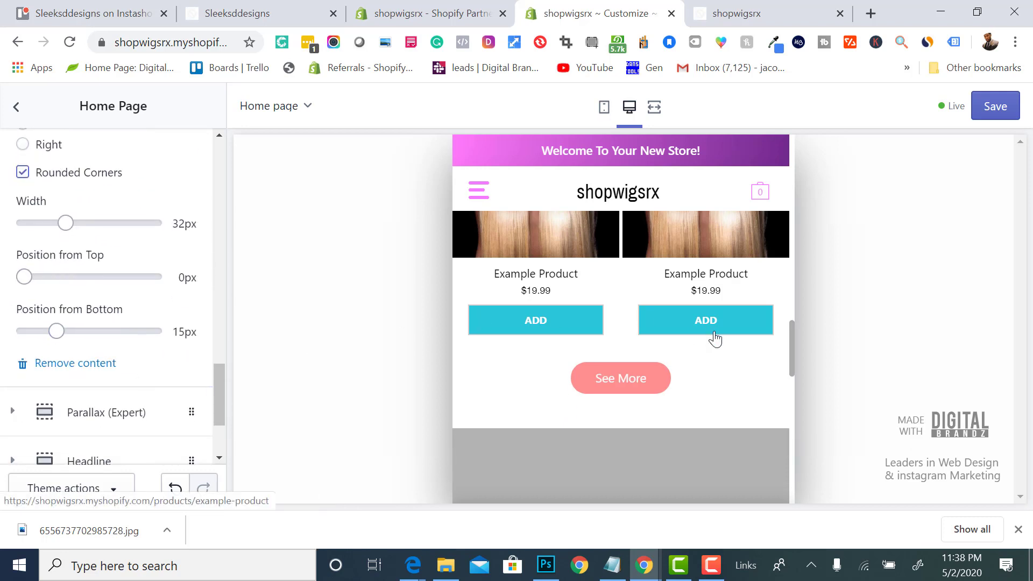
scroll(521, 380, "down", 2)
scroll(606, 399, "down", 2)
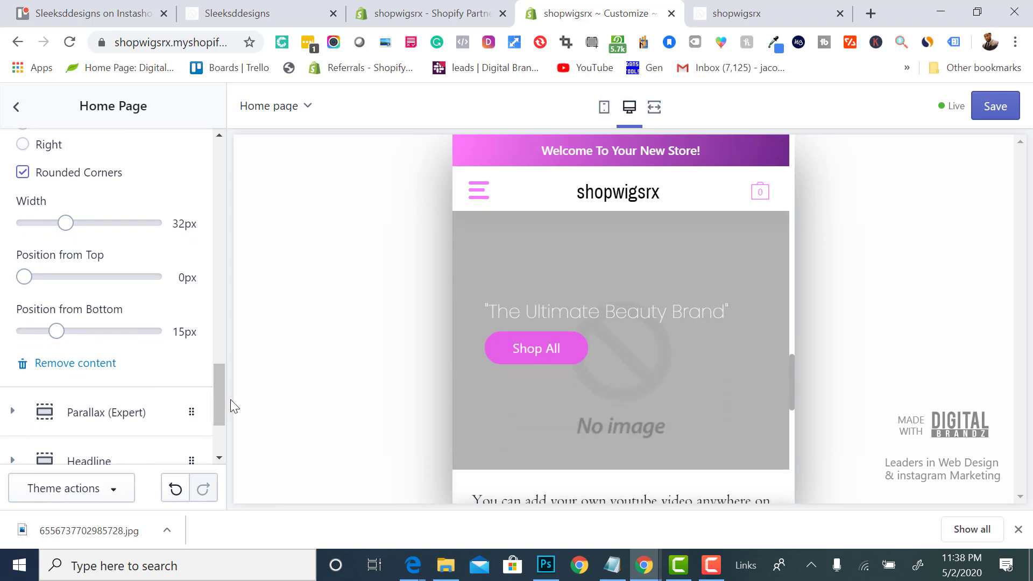
scroll(133, 393, "down", 2)
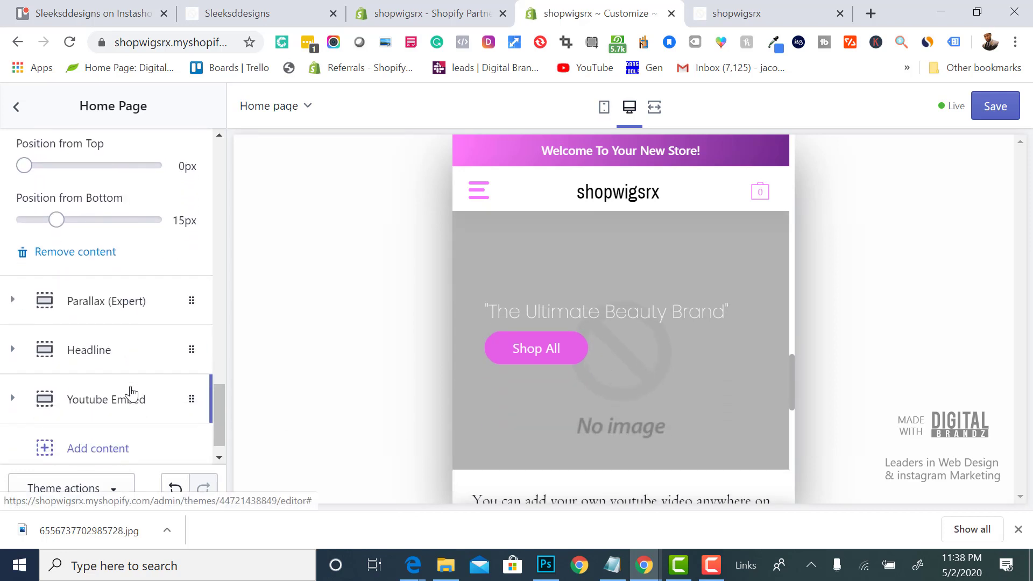
scroll(593, 367, "down", 3)
scroll(592, 372, "up", 3)
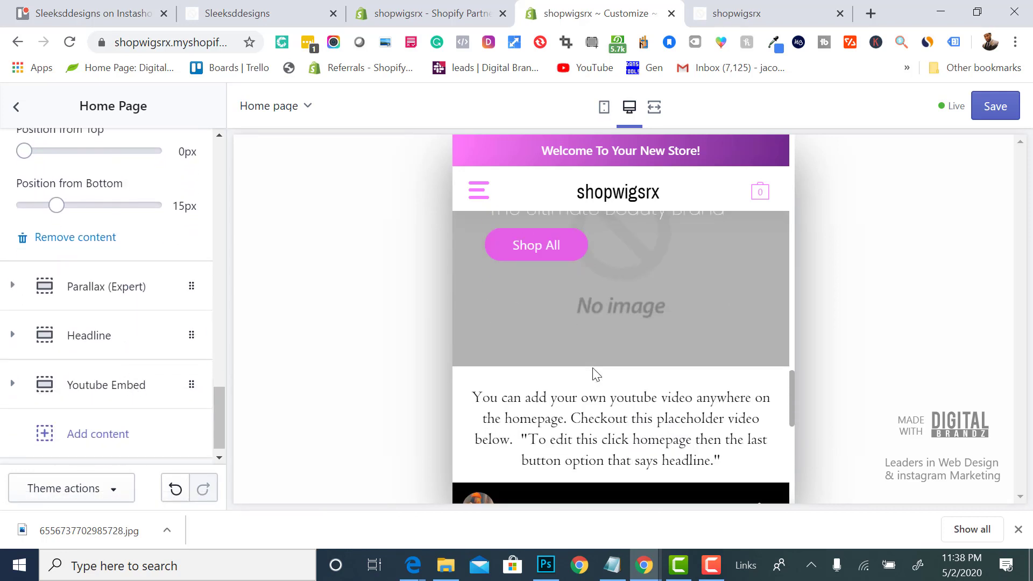
scroll(595, 315, "up", 1)
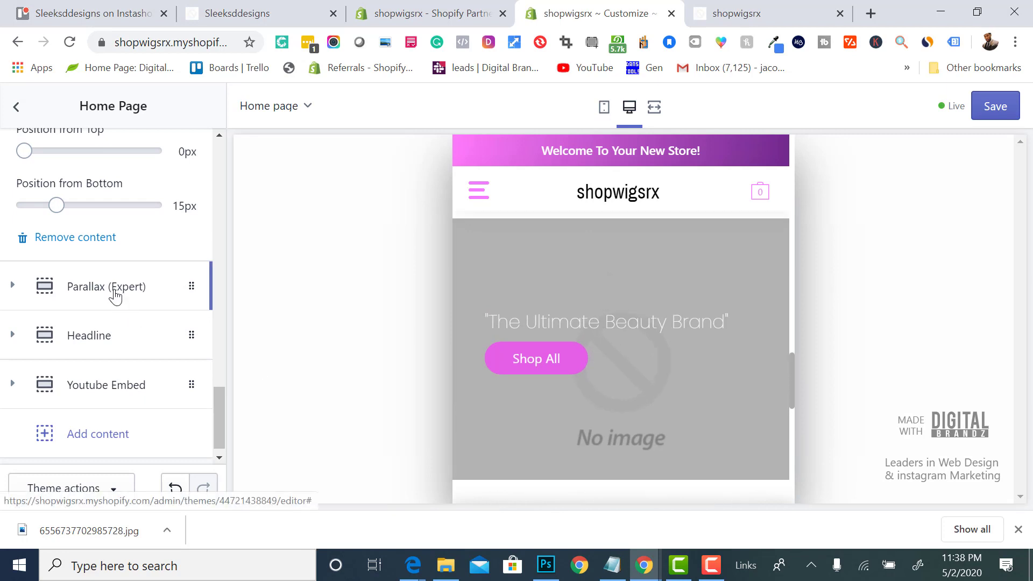
scroll(123, 344, "up", 8)
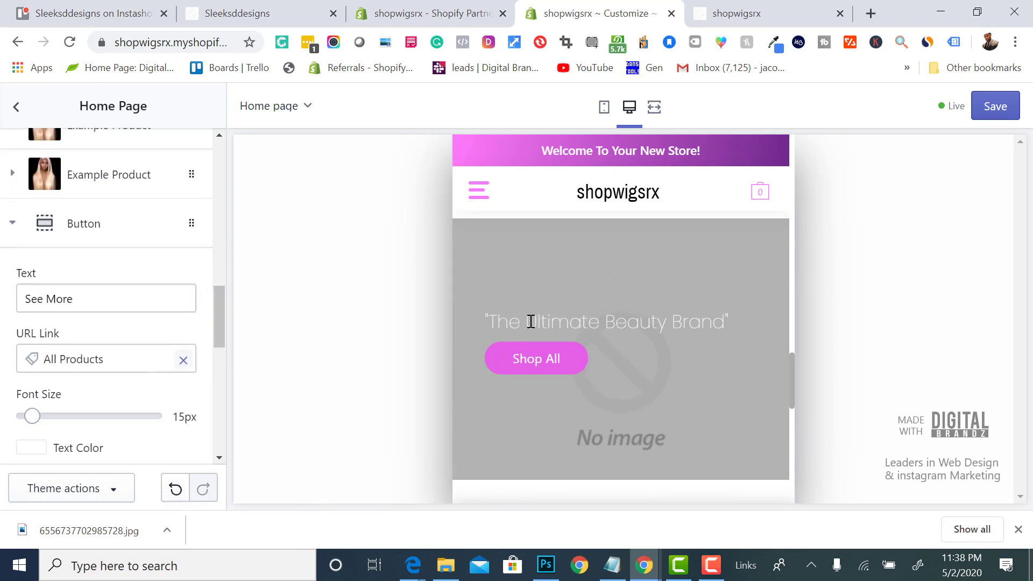
scroll(530, 323, "down", 1)
scroll(51, 377, "down", 4)
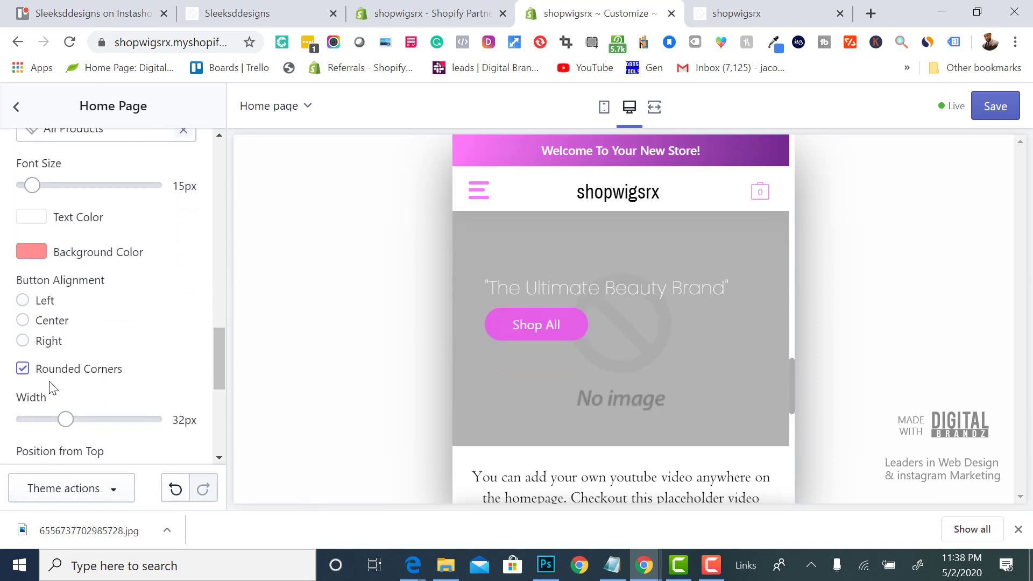
scroll(52, 386, "down", 5)
scroll(51, 386, "up", 9)
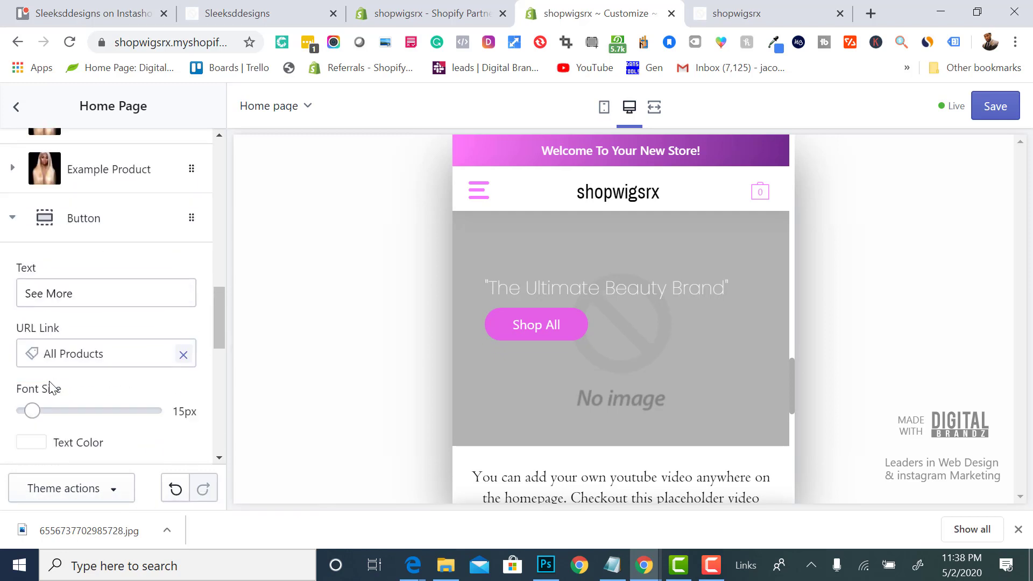
scroll(51, 386, "up", 3)
scroll(50, 382, "down", 5)
scroll(51, 388, "up", 5)
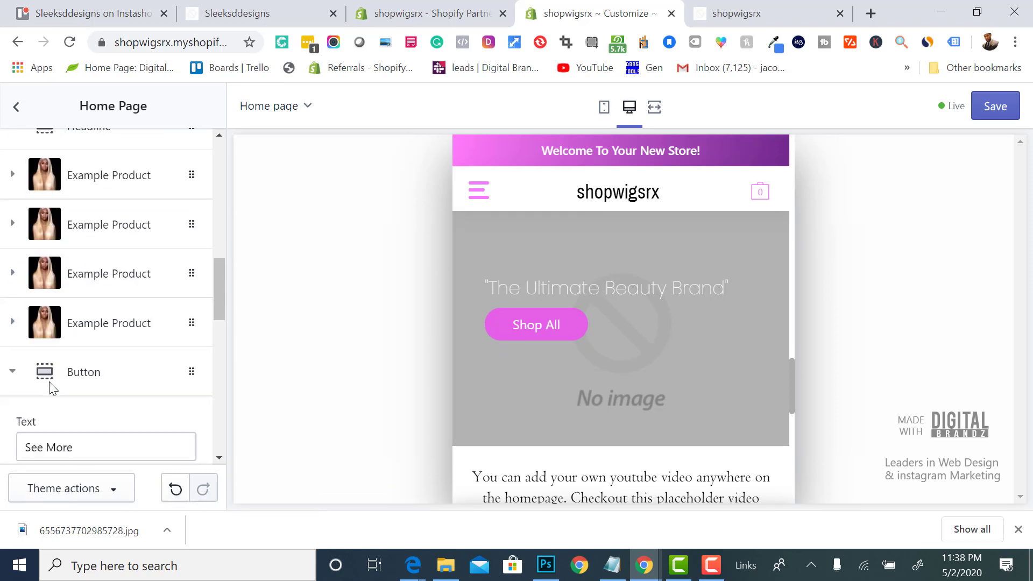
Step: Collapse the Button block's settings and open the background image selection of the Parallax (Expert) block
scroll(50, 387, "down", 1)
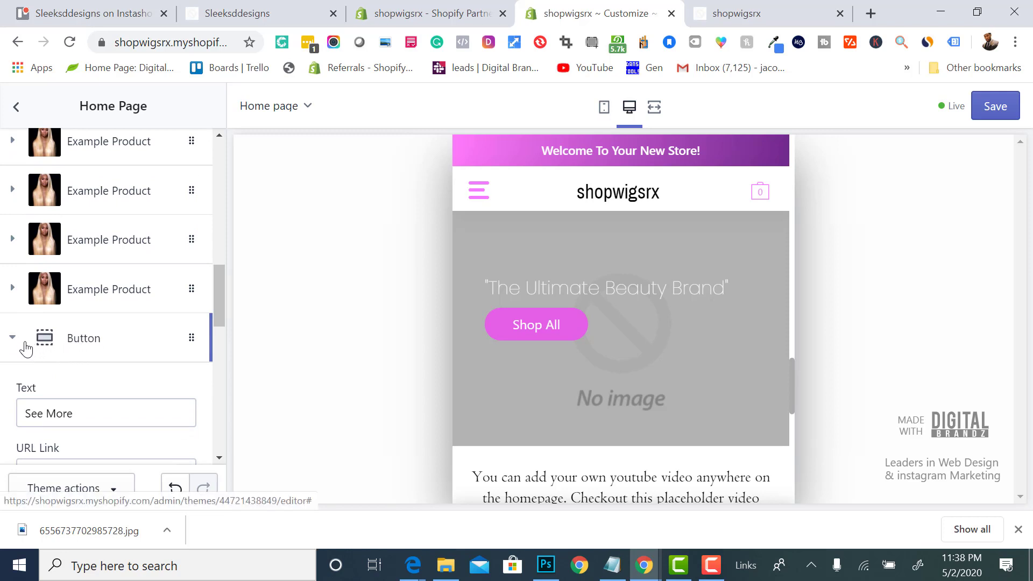
left_click(71, 353)
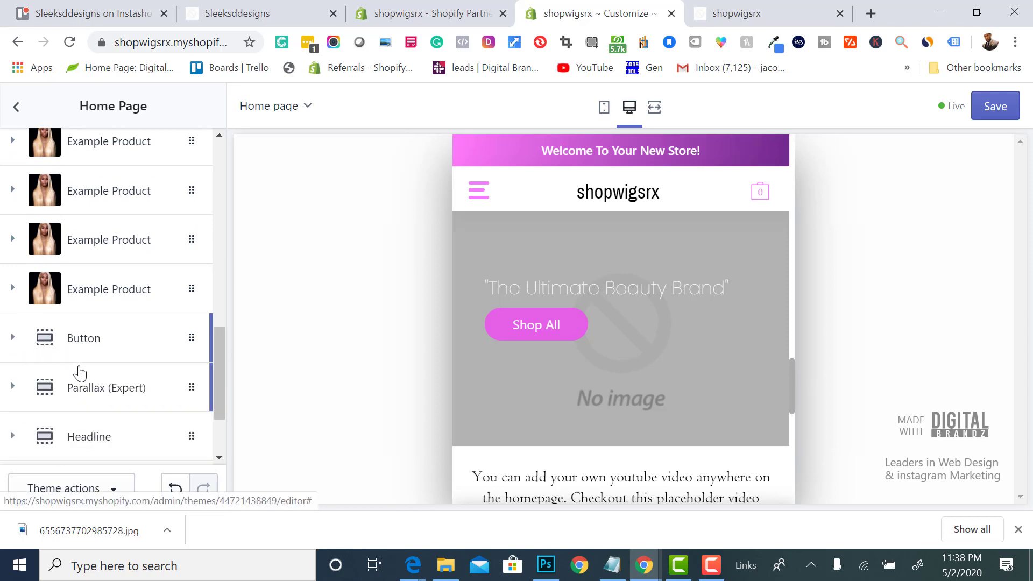
scroll(81, 399, "down", 10)
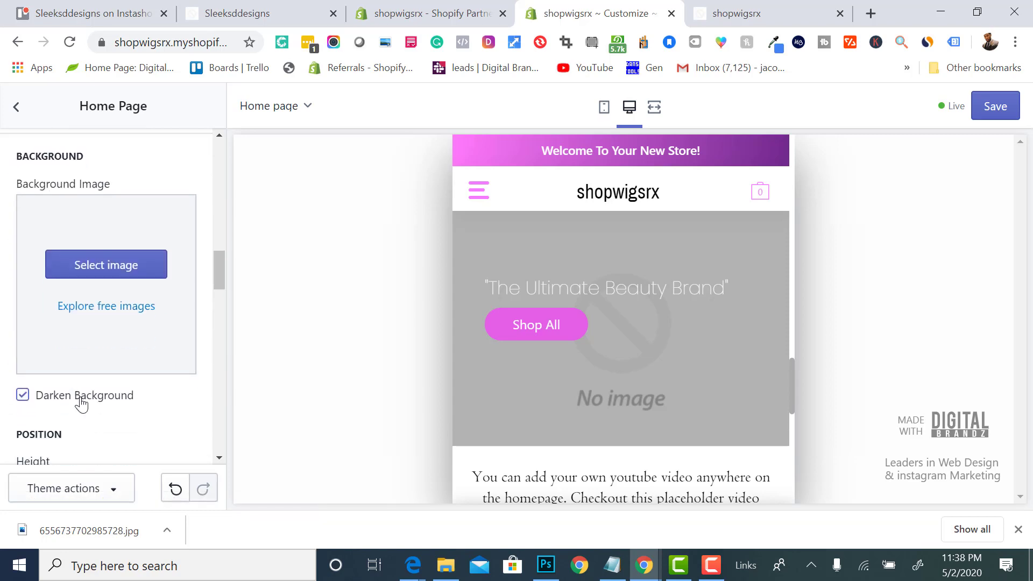
scroll(94, 323, "up", 1)
left_click(105, 310)
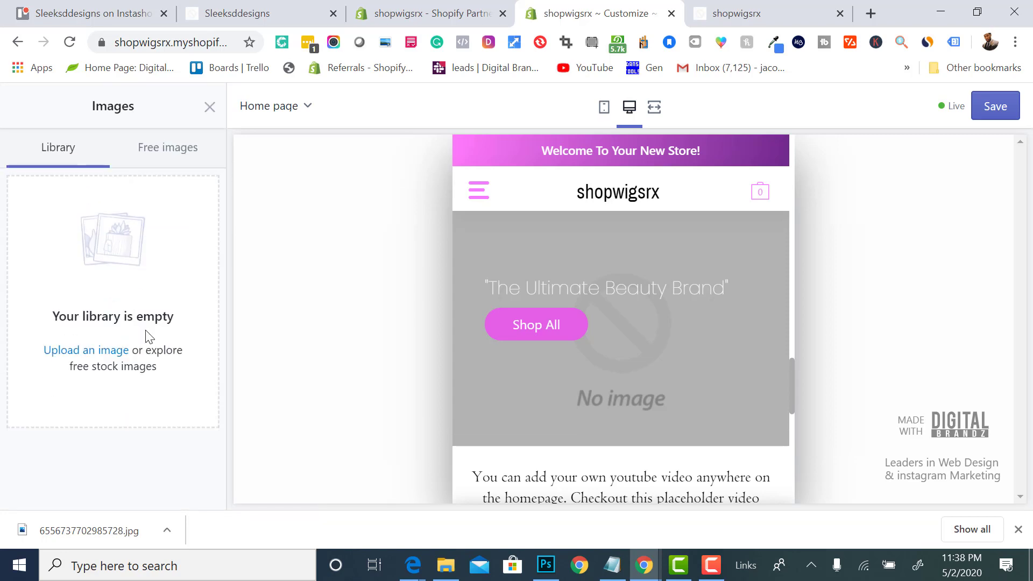
Step: Upload the image photo_(2)3 from the Downloads folder for the parallax background
left_click(86, 356)
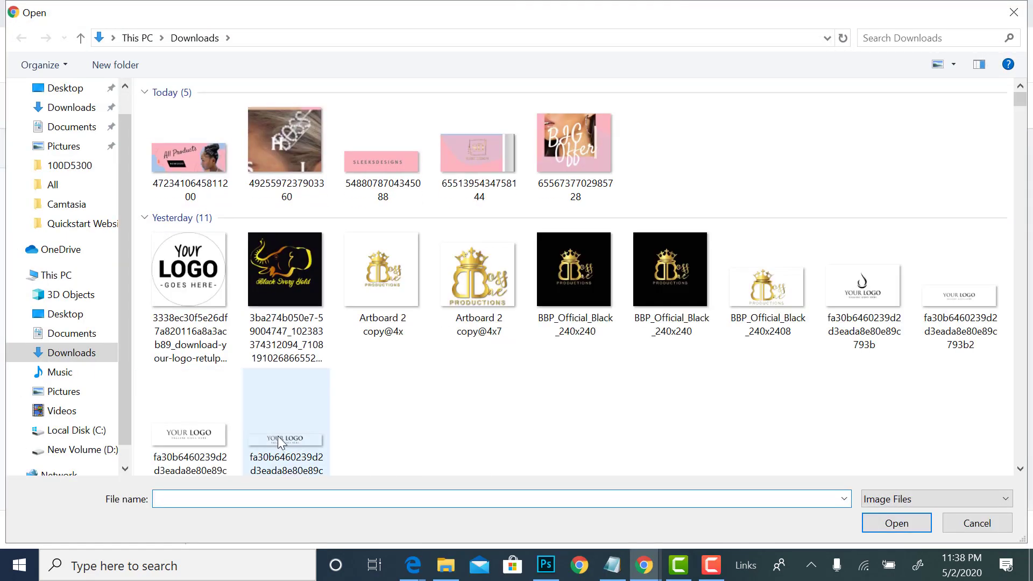
scroll(396, 358, "down", 1)
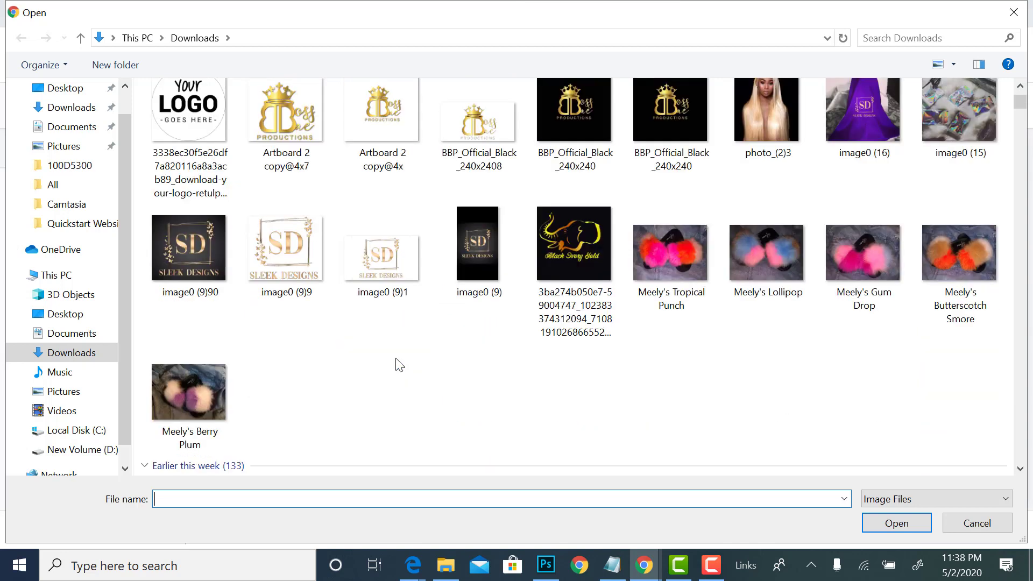
scroll(682, 196, "down", 4)
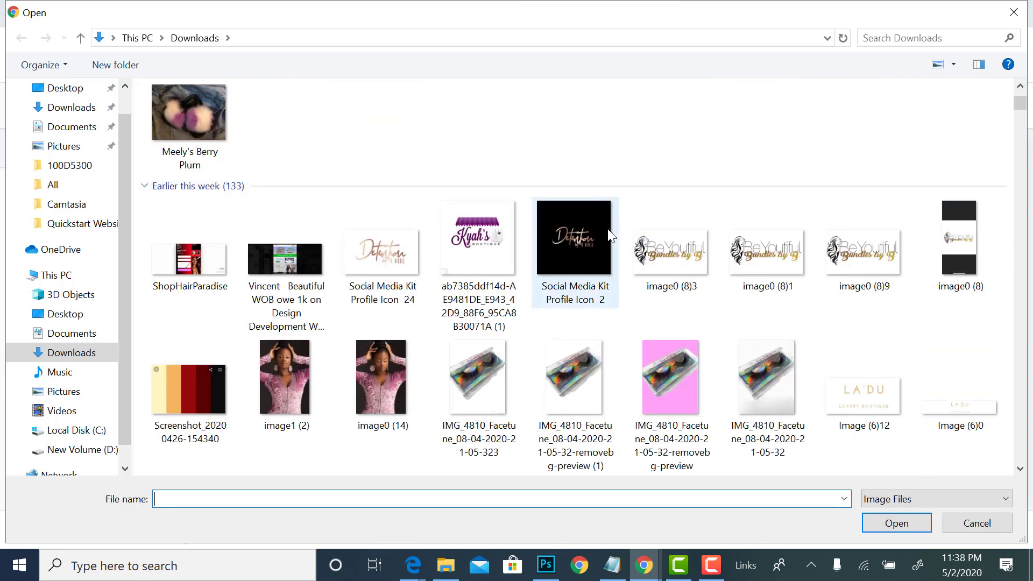
scroll(613, 237, "up", 4)
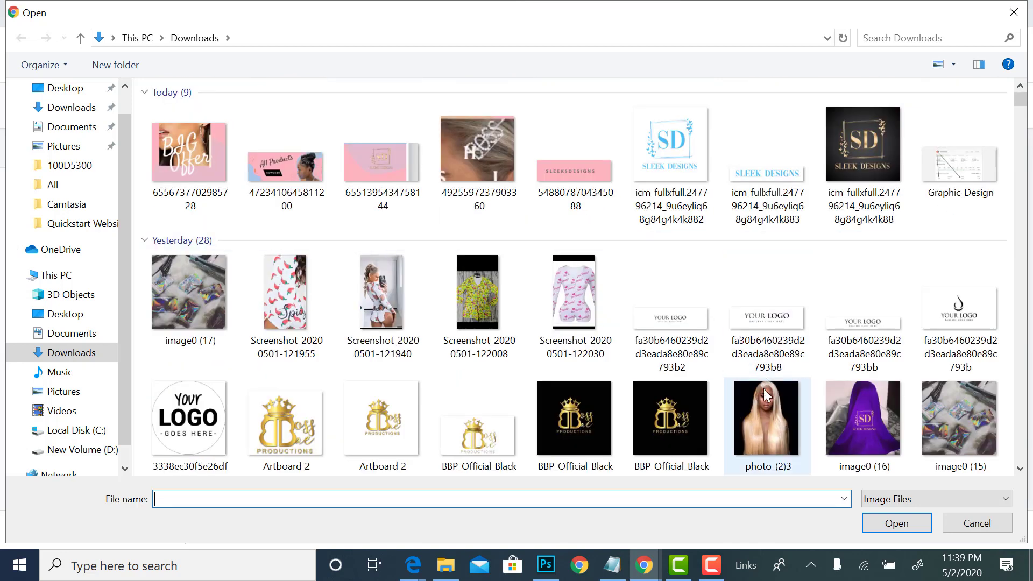
double_click(764, 394)
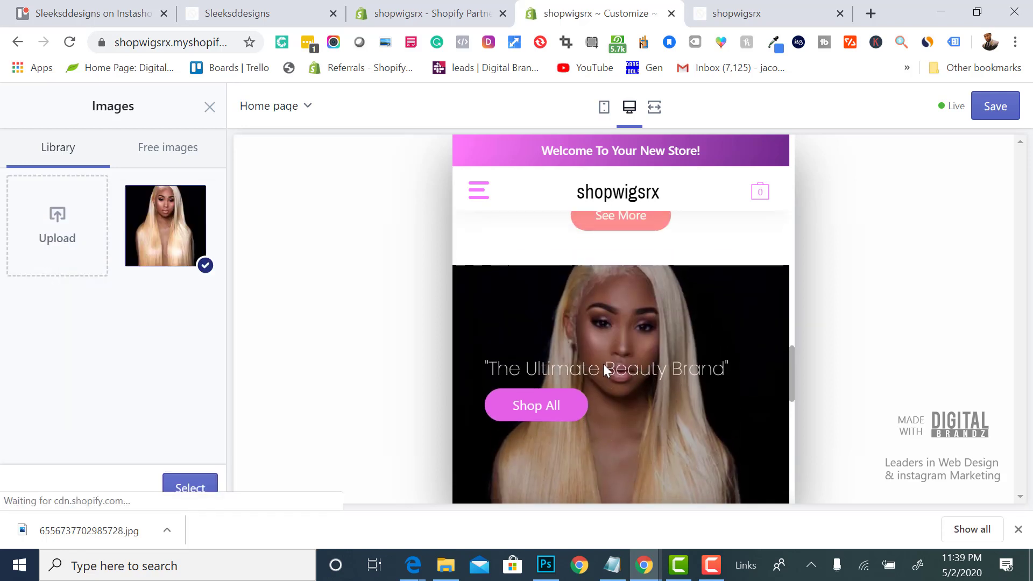
Step: Check the parallax section in the preview, confirm the uploaded image as its background, and save the theme changes
scroll(603, 364, "down", 3)
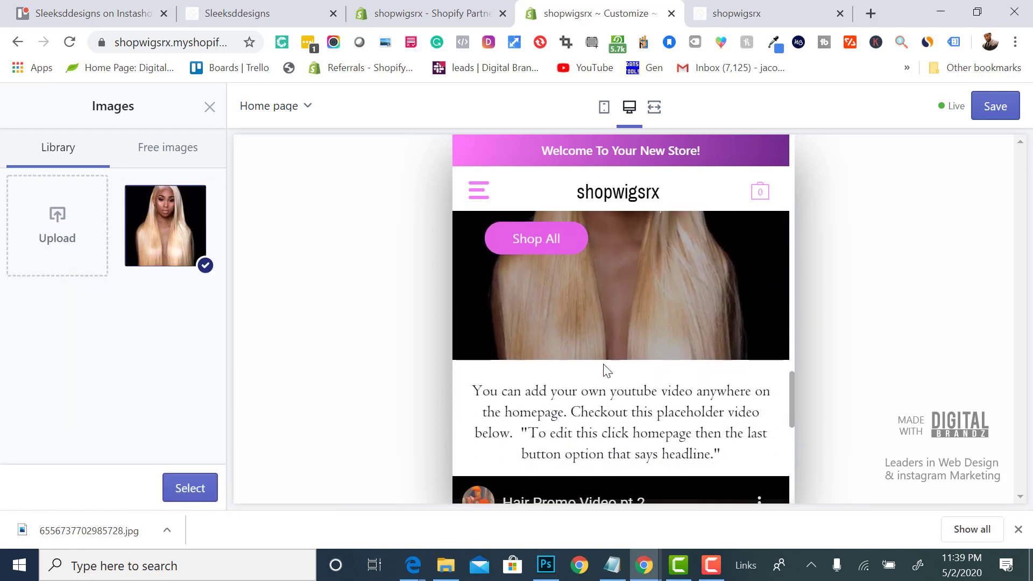
scroll(603, 364, "up", 5)
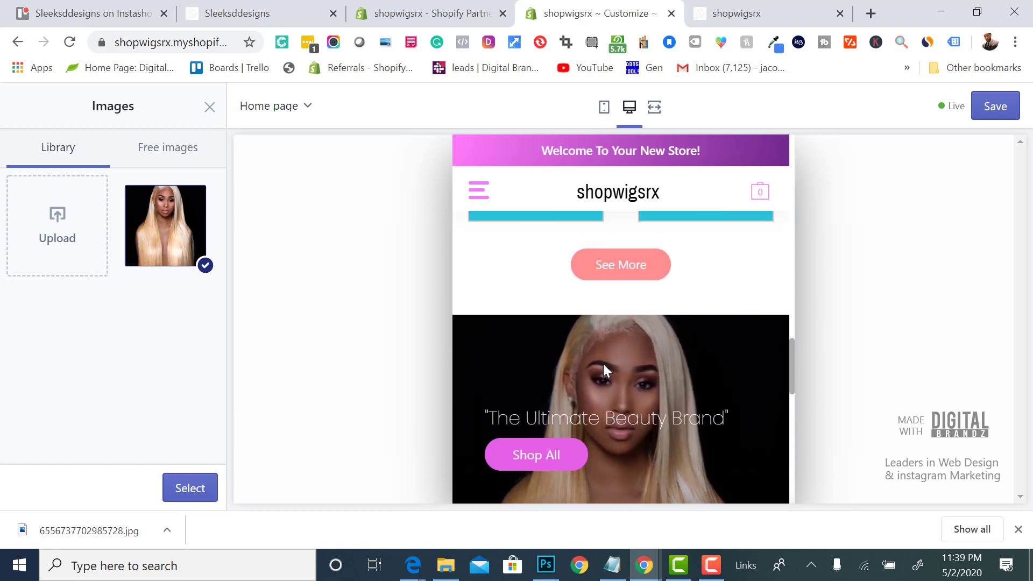
scroll(603, 364, "up", 1)
scroll(528, 376, "down", 3)
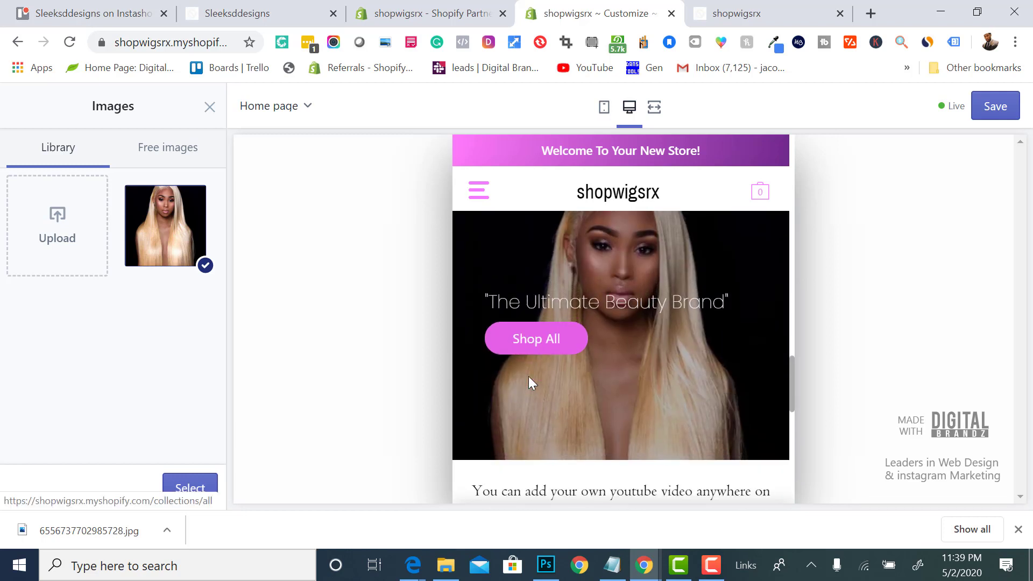
scroll(528, 376, "down", 2)
left_click(188, 487)
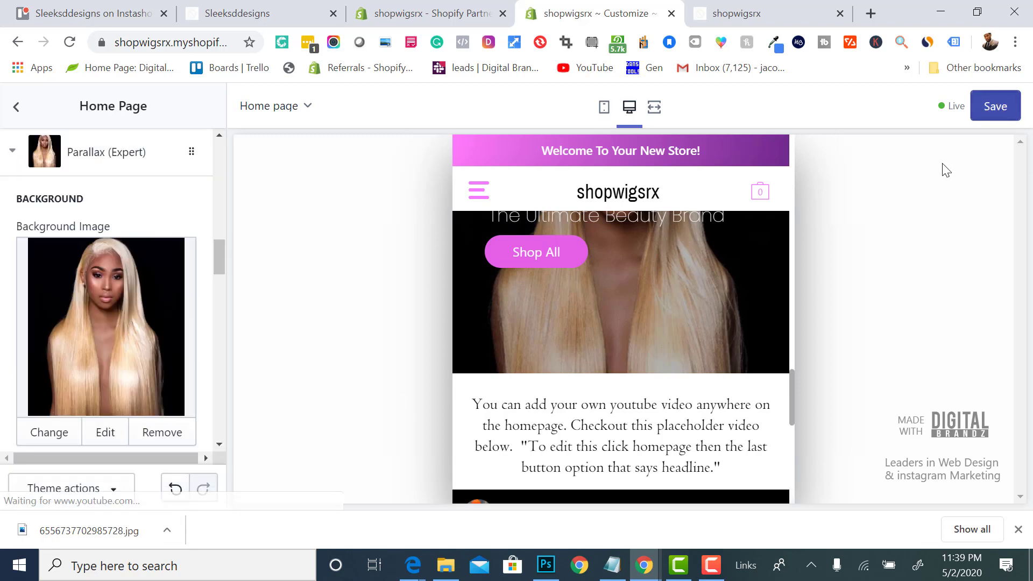
left_click(712, 566)
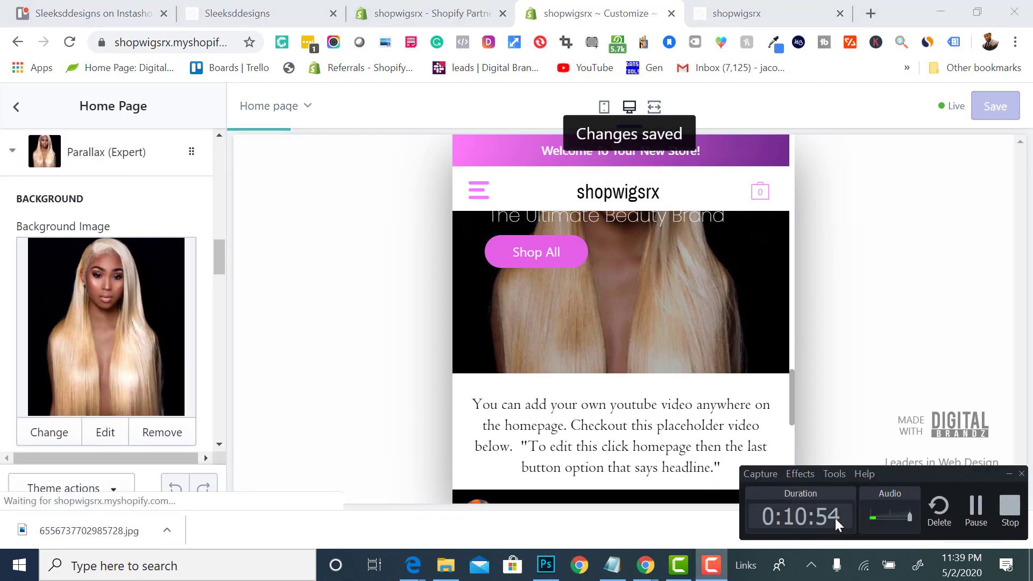